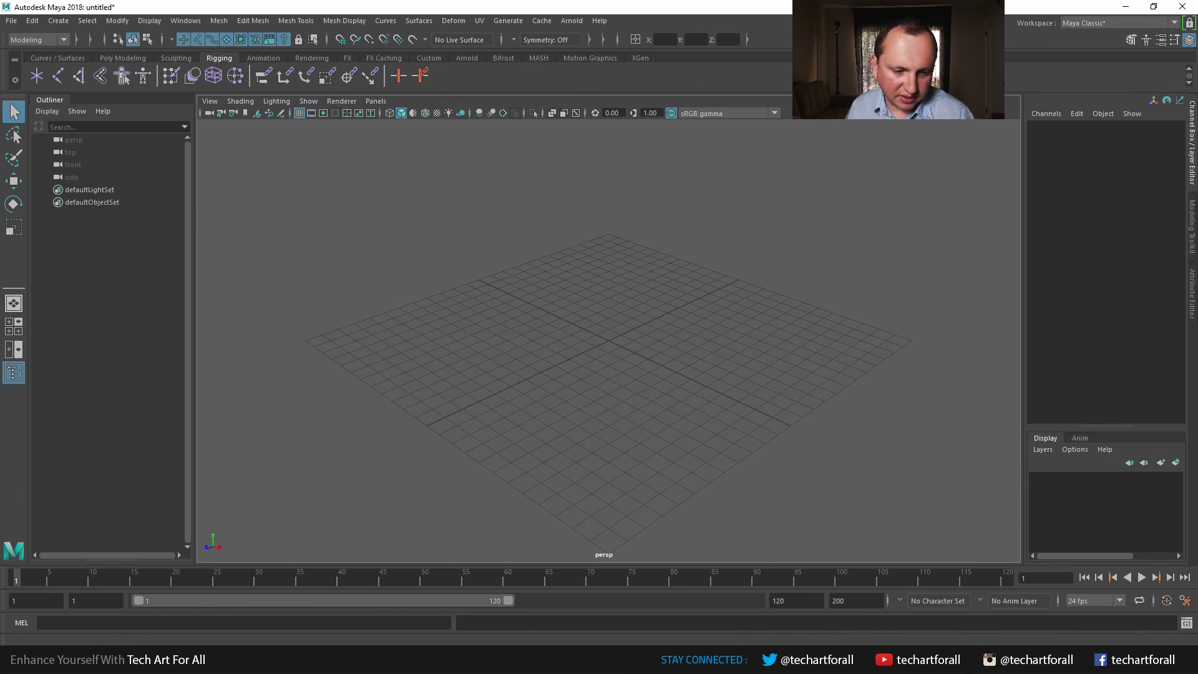
Step: Switch the command line from MEL to Python and back to MEL
left_click(52, 622)
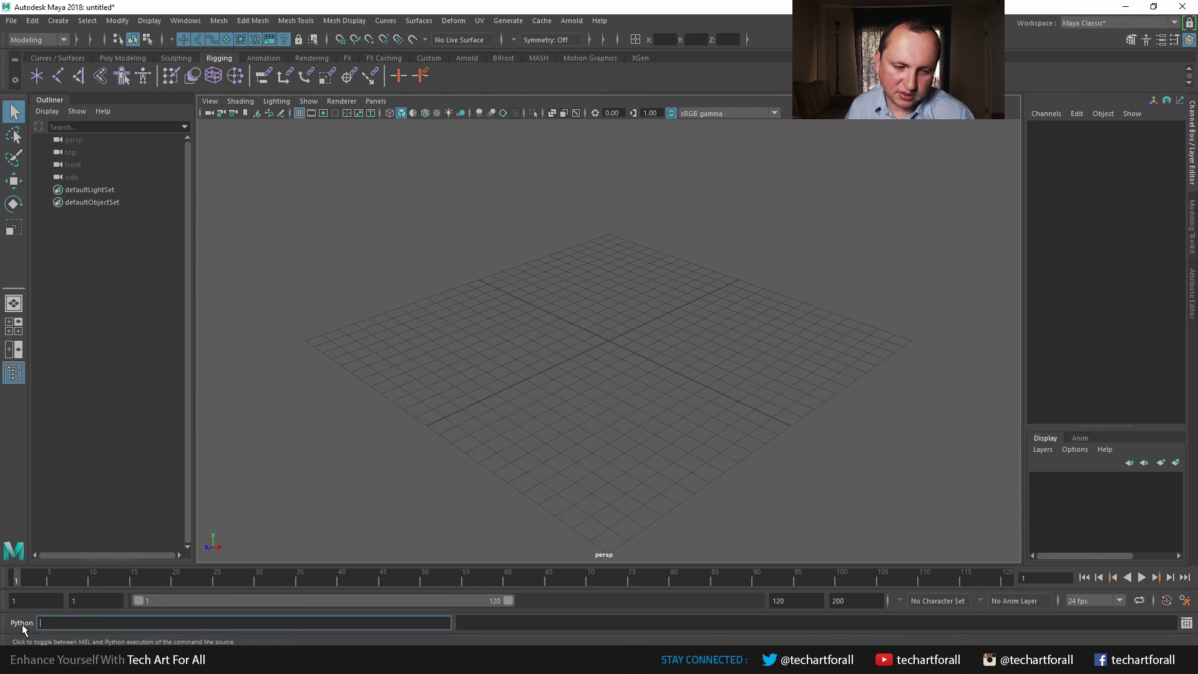
left_click(22, 623)
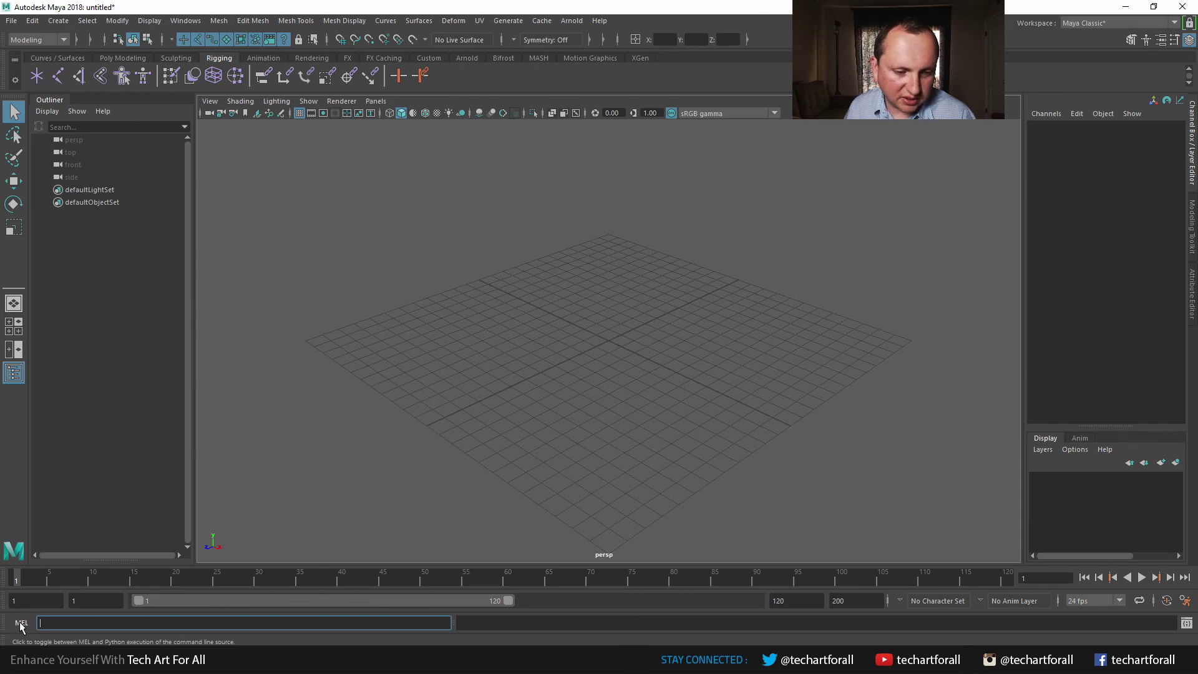
left_click(23, 623)
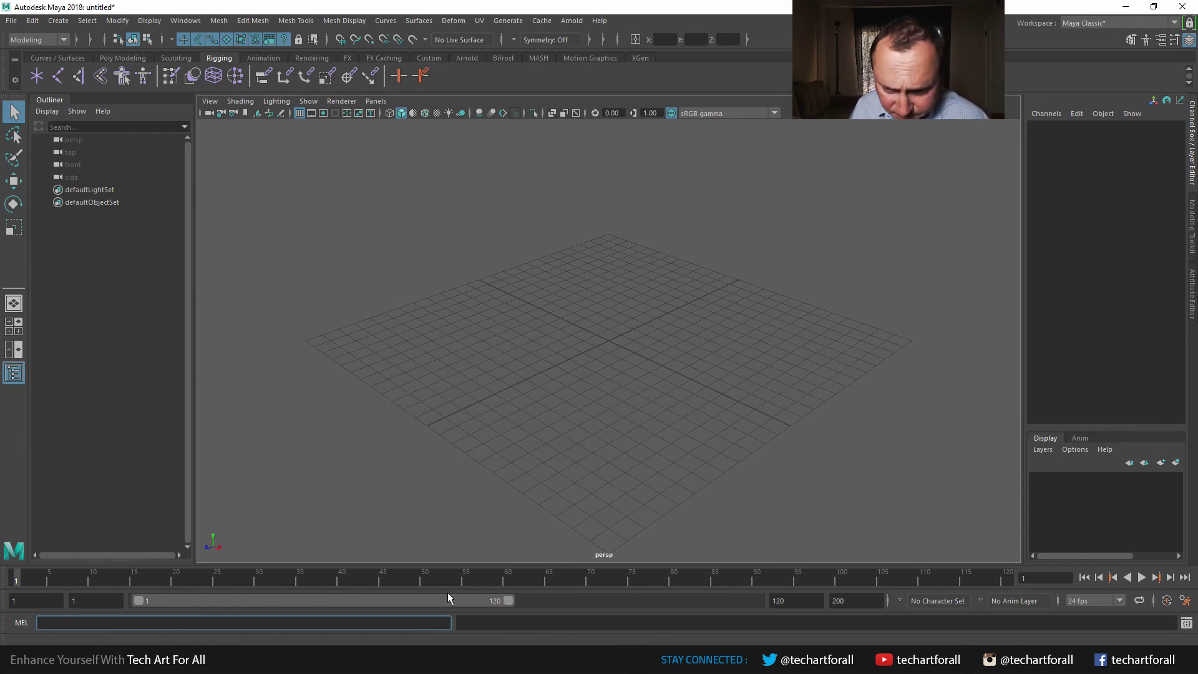
left_click(467, 624)
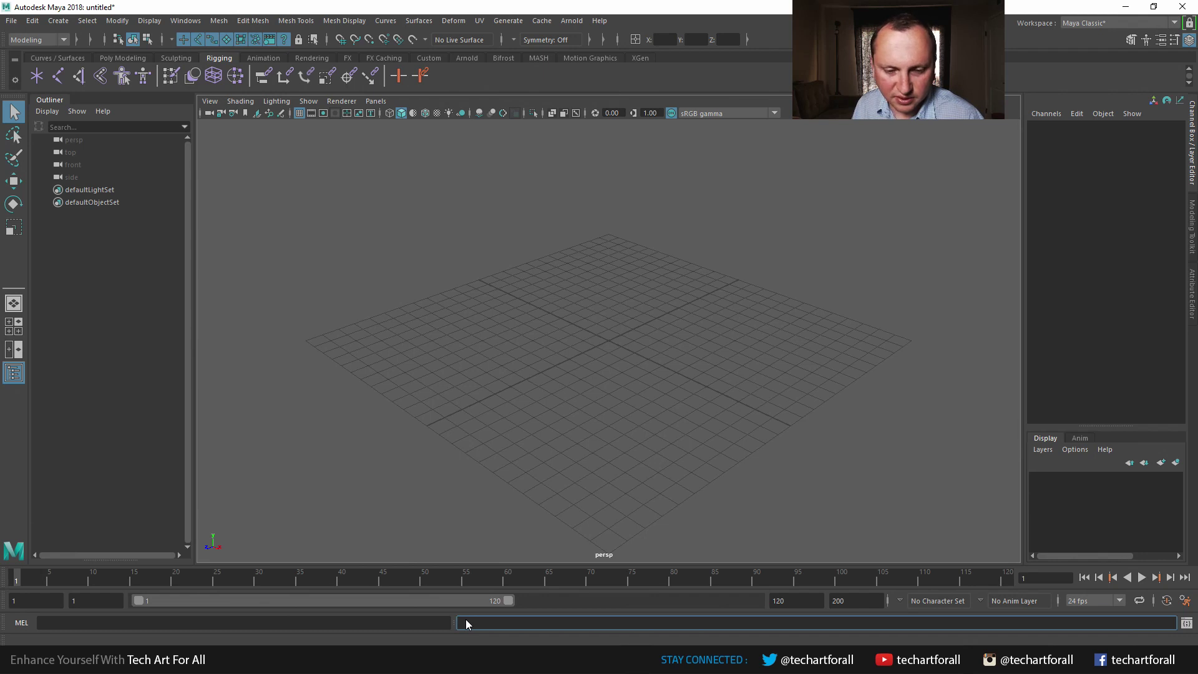
Step: Run print "I Love Maya" from the MEL command line
left_click(393, 624)
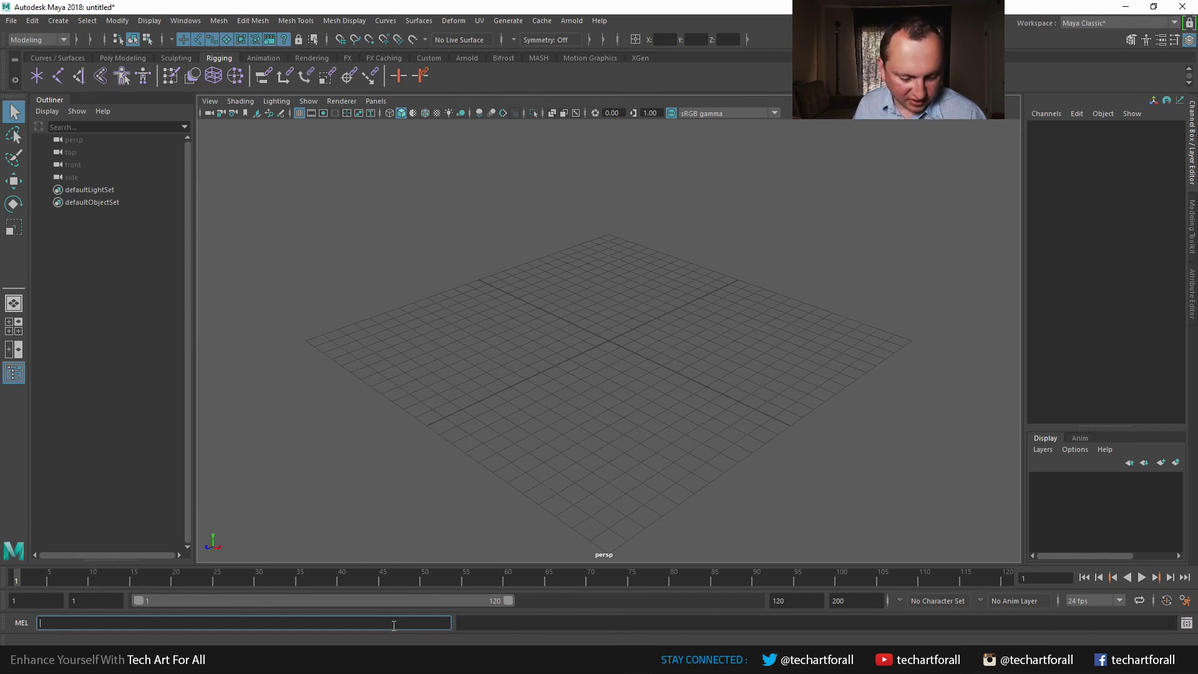
type("print")
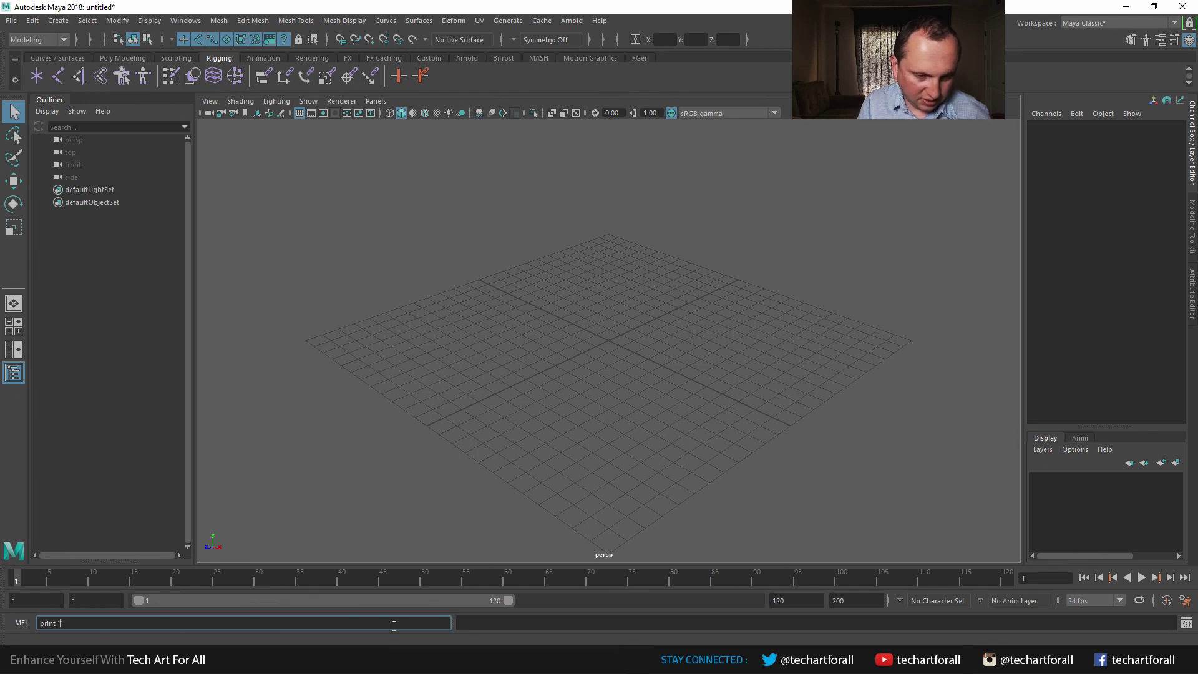
type(" \"Hell")
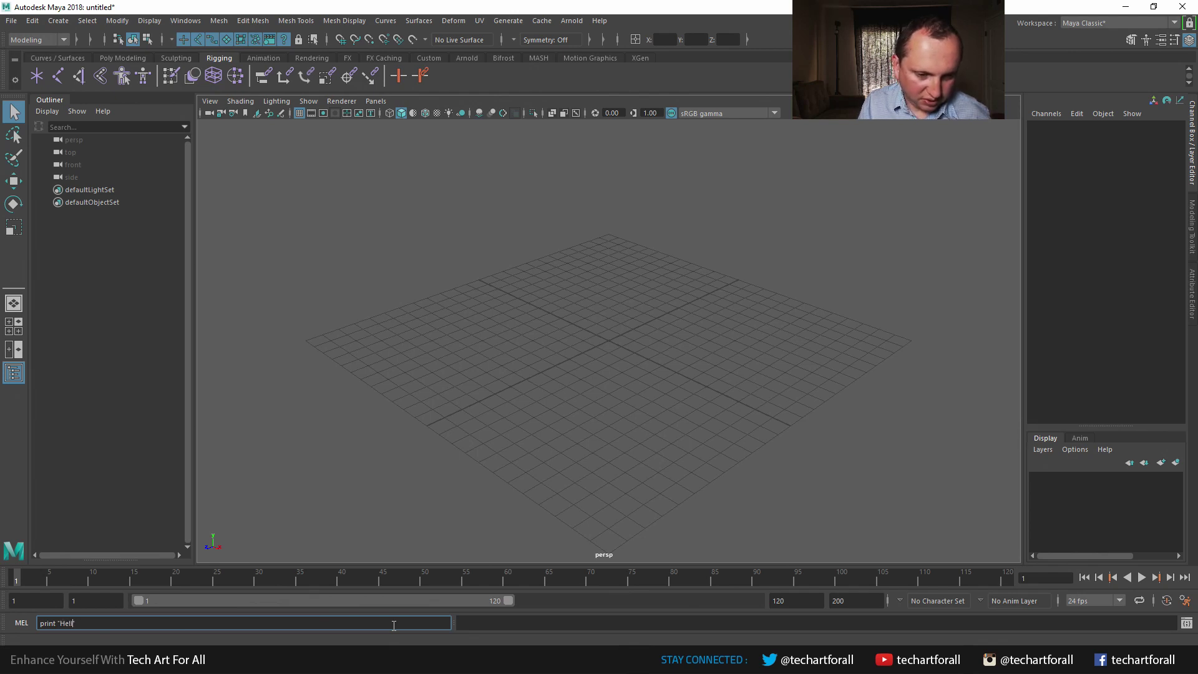
key("BackSpace")
key("BackSpace")
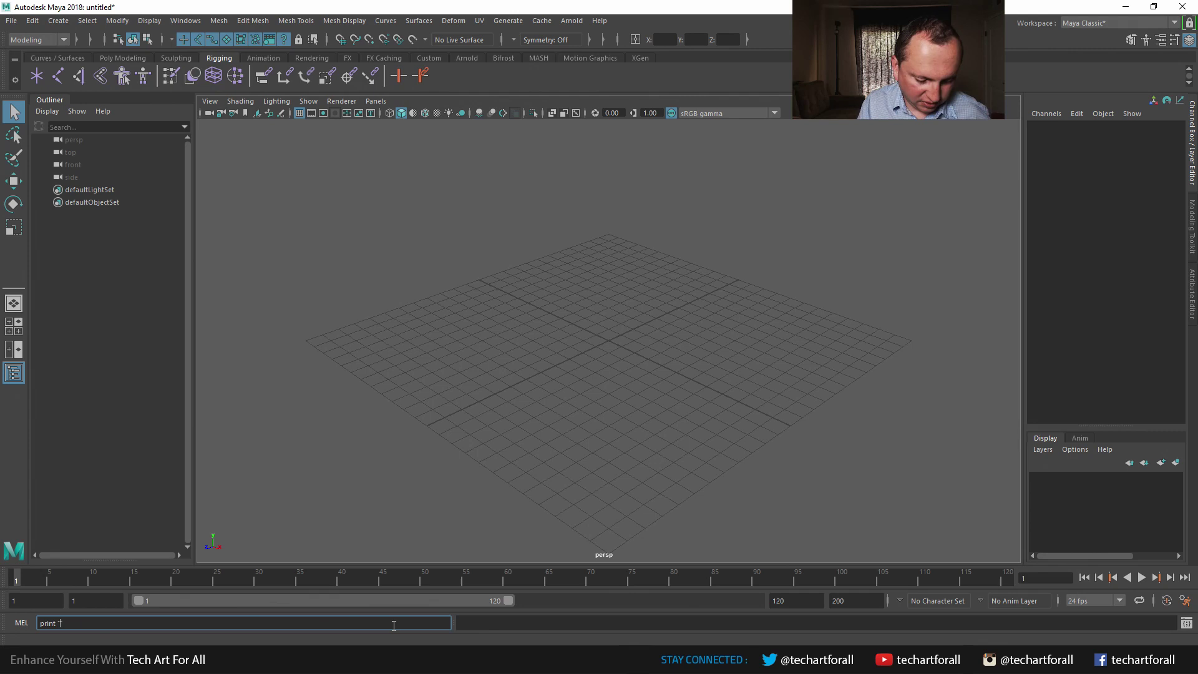
type("I Lov")
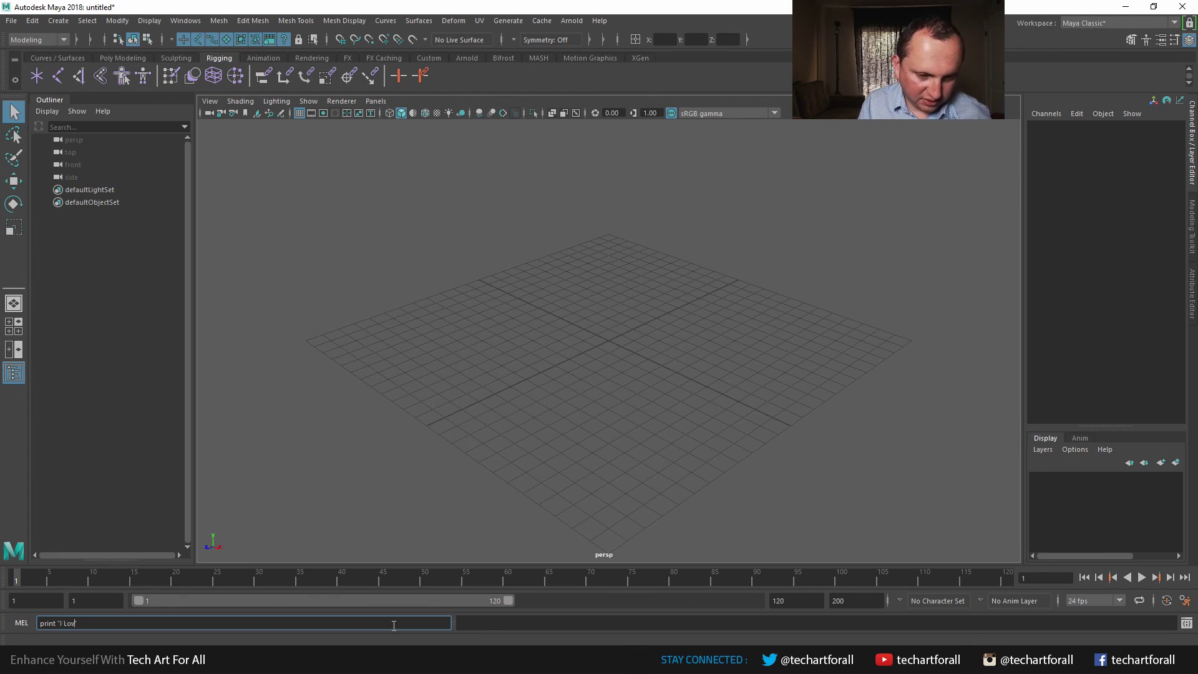
type("e Maya\"")
key("Return")
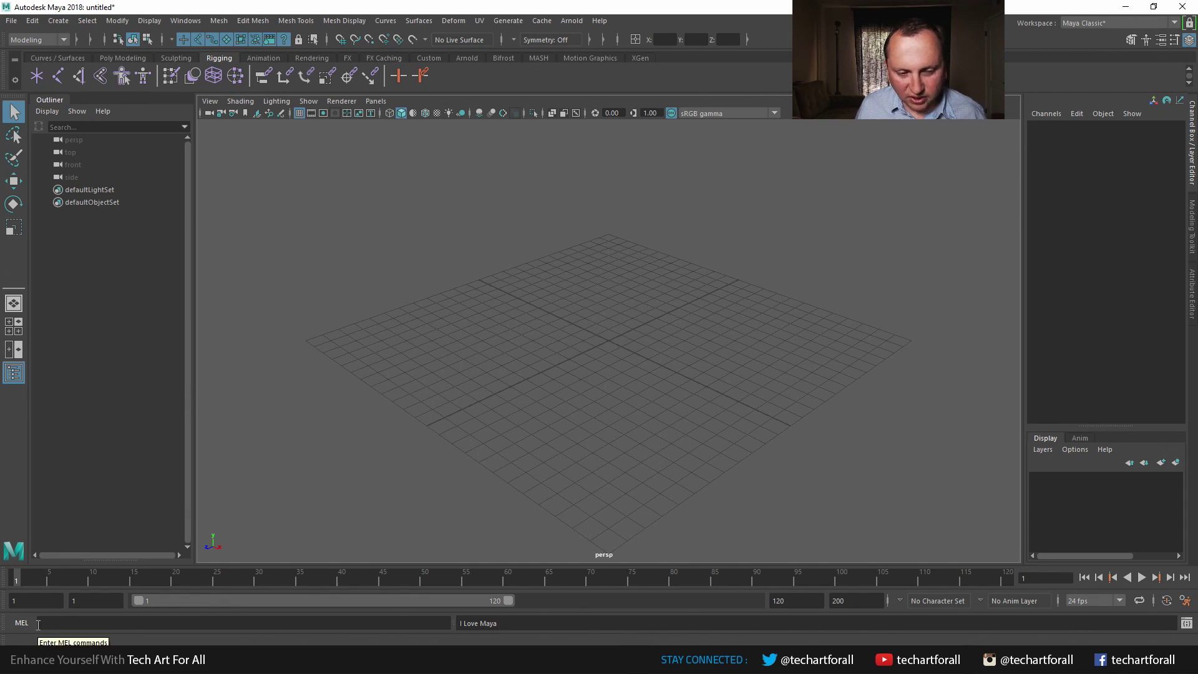
left_click(105, 623)
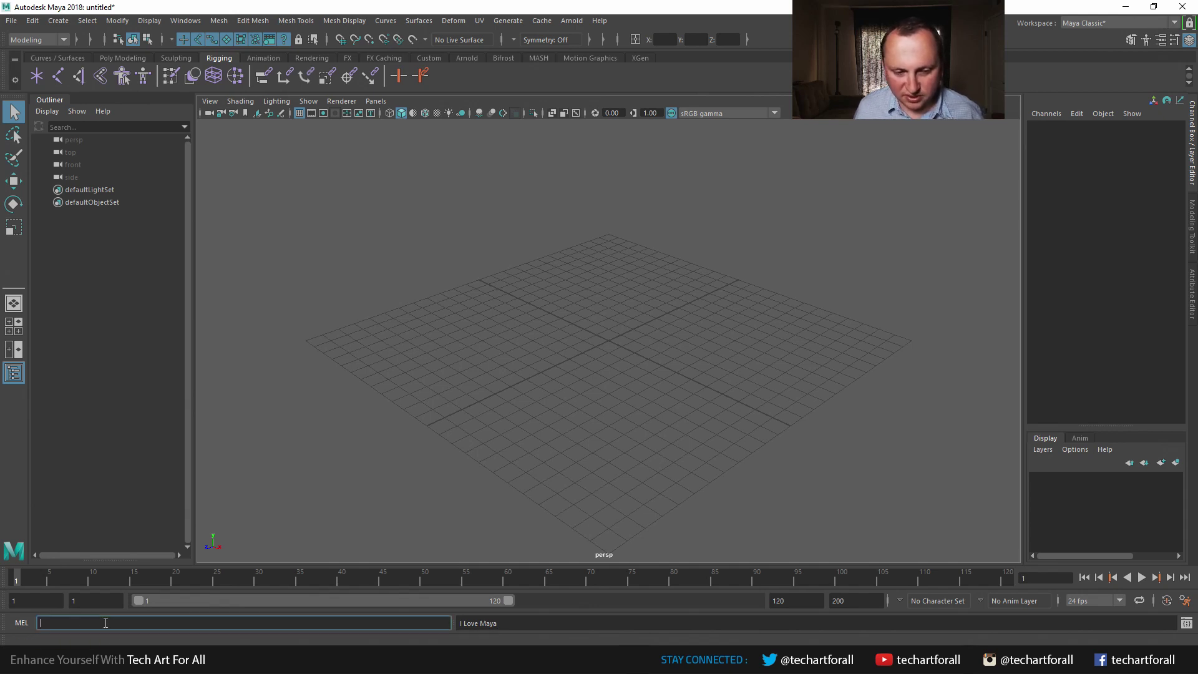
Step: Open the Script Editor and run print "I love Maya" in its MEL tab
left_click(1188, 624)
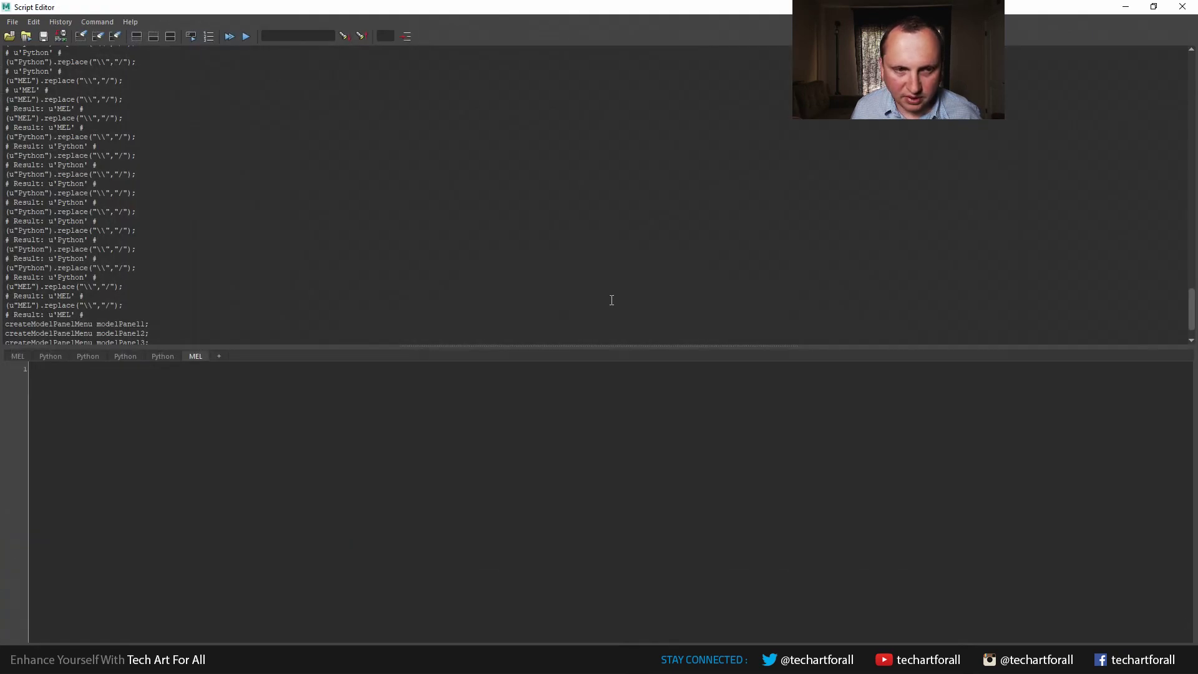
left_click(1182, 7)
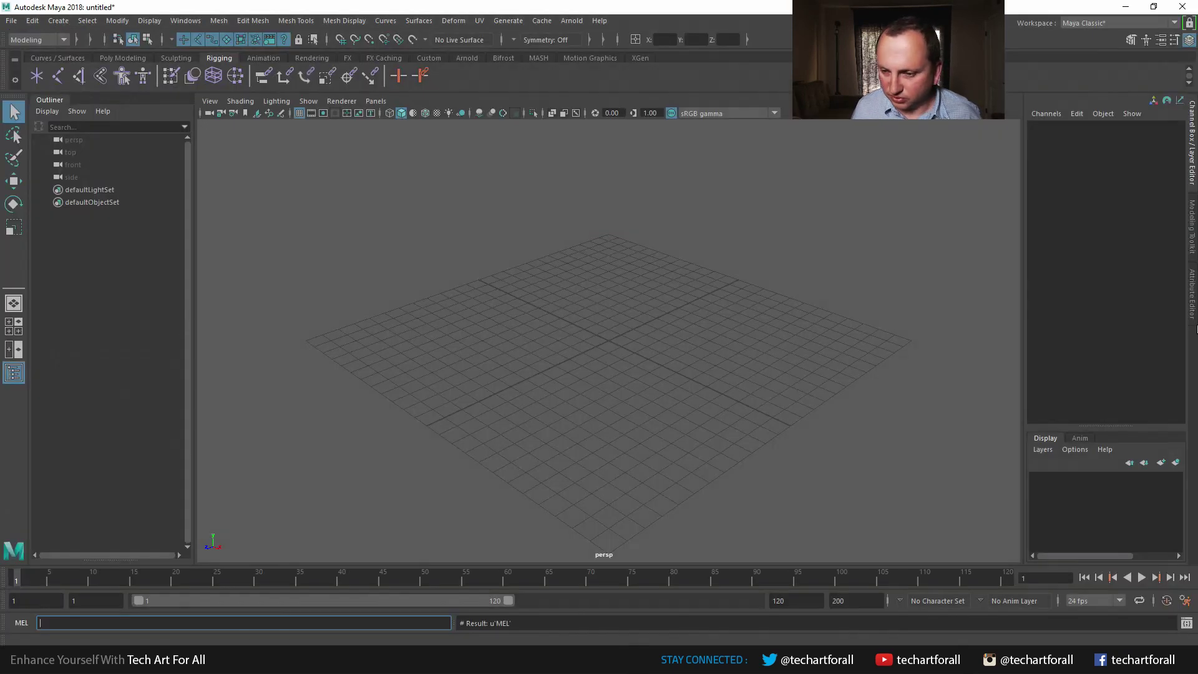
left_click(1187, 624)
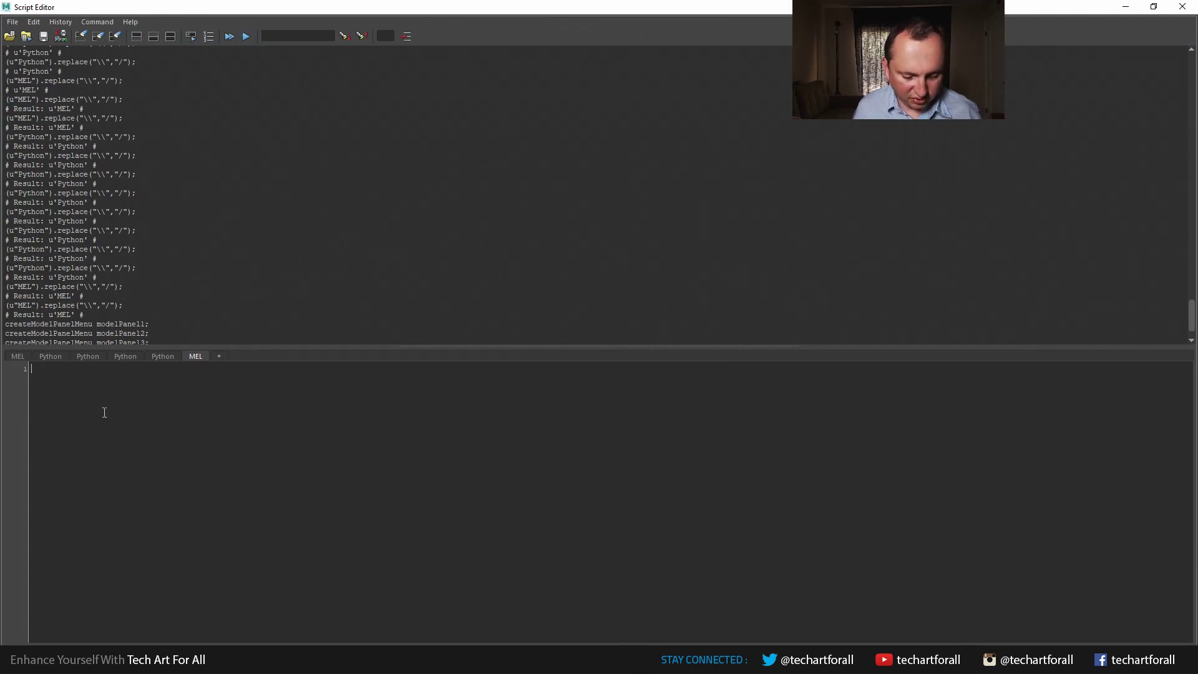
key("Return")
key("Return")
key("Return")
key("Return")
key("Return")
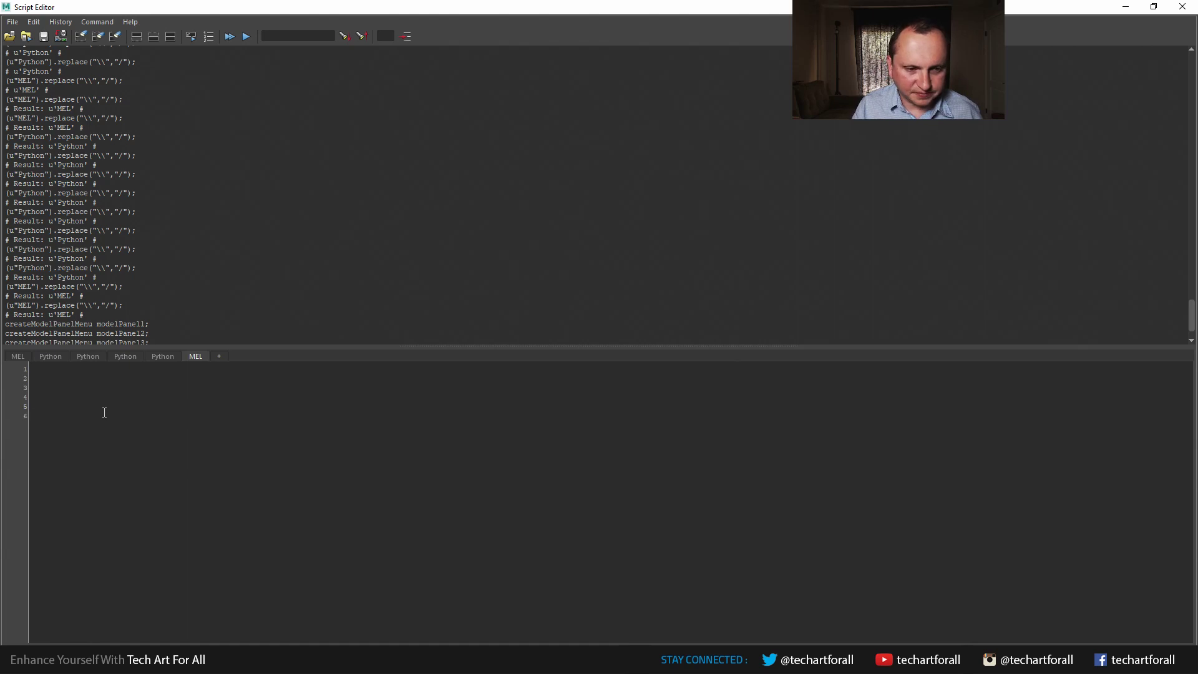
key("BackSpace")
key("BackSpace")
key("BackSpace")
key("BackSpace")
key("BackSpace")
type("h")
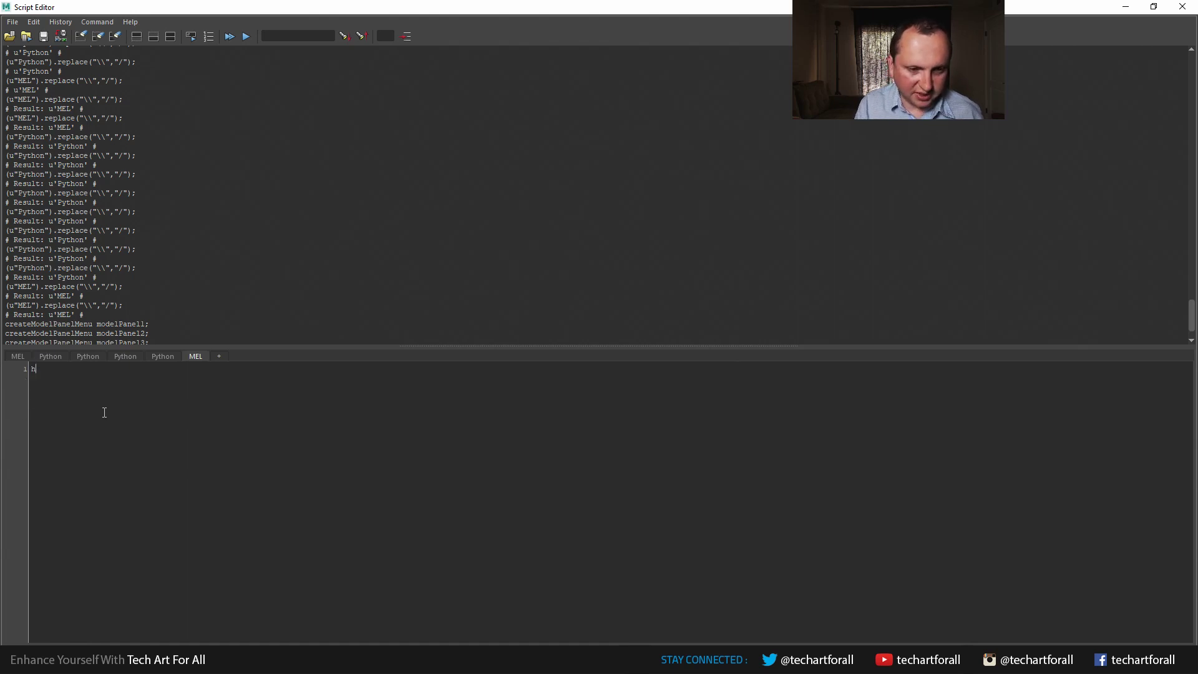
key("BackSpace")
type("print ")
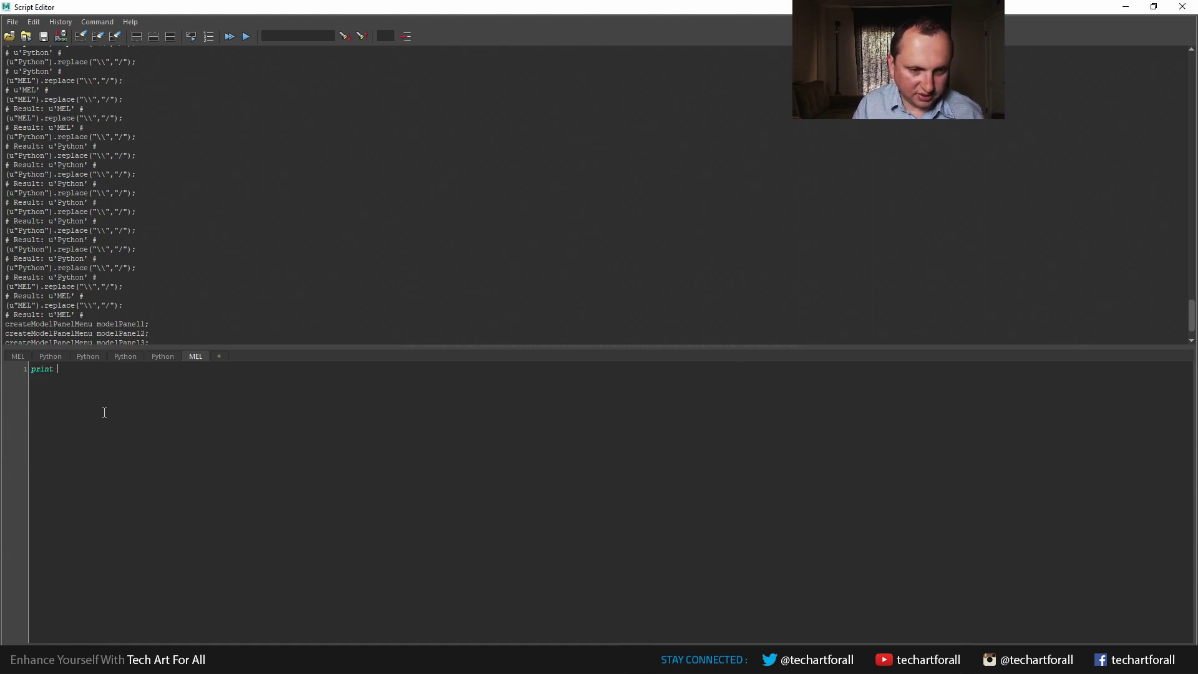
type("\"I l")
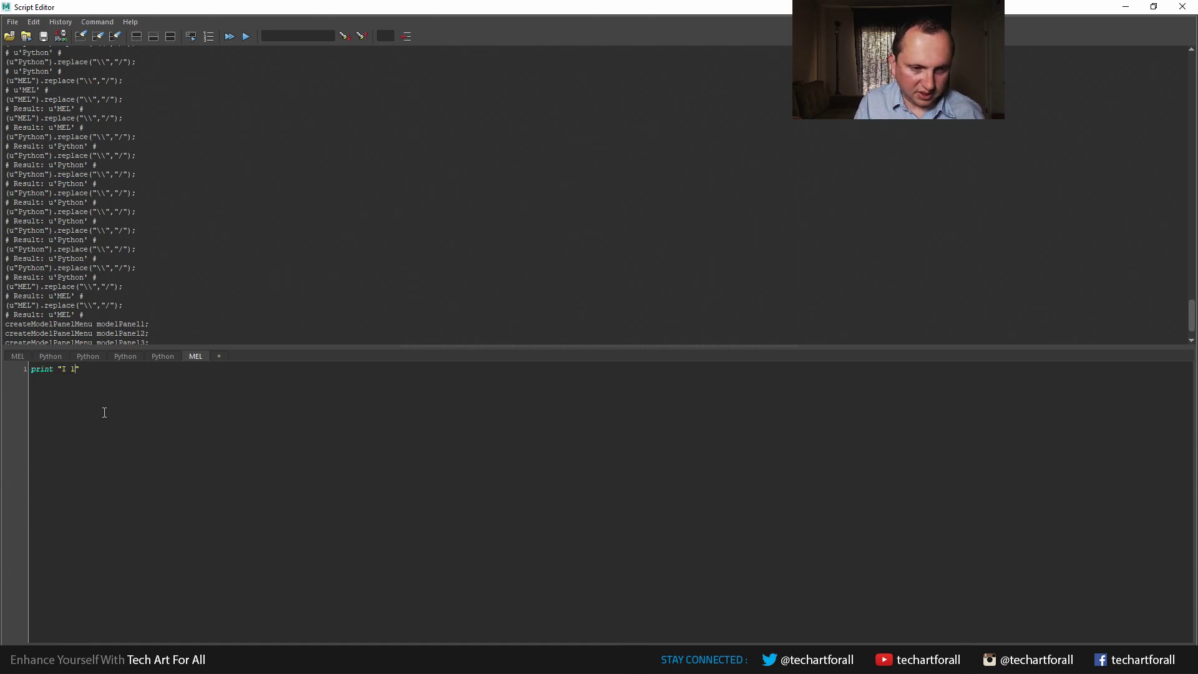
type("ove Maya")
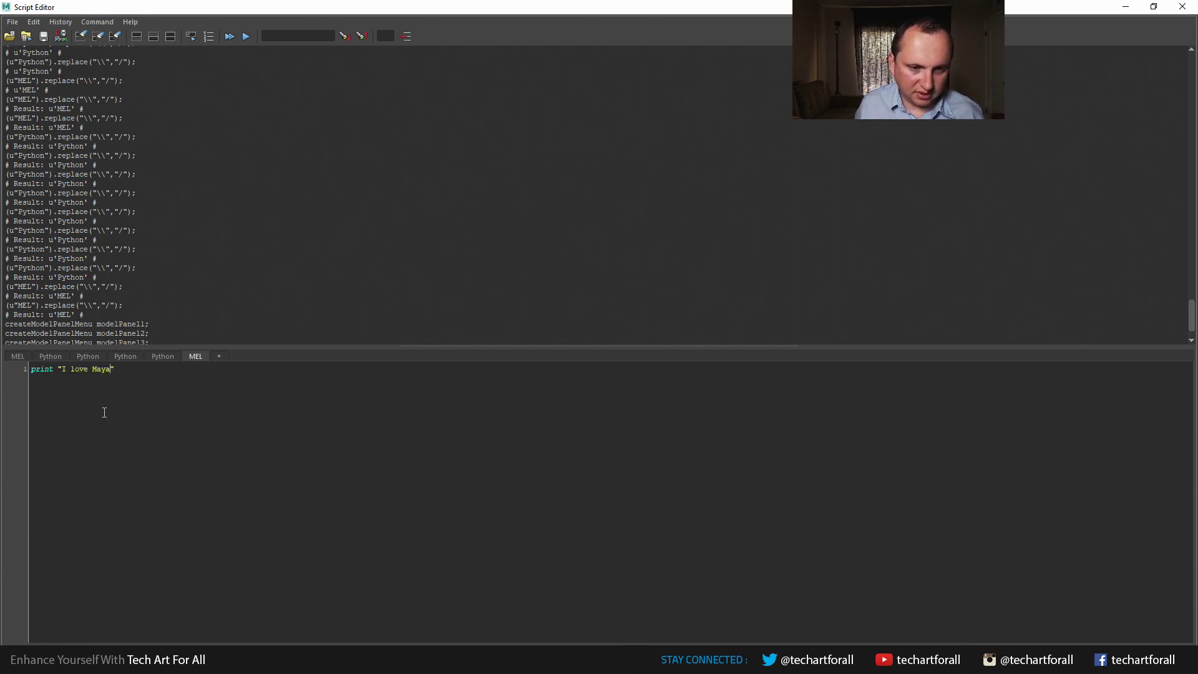
key("ctrl+Return")
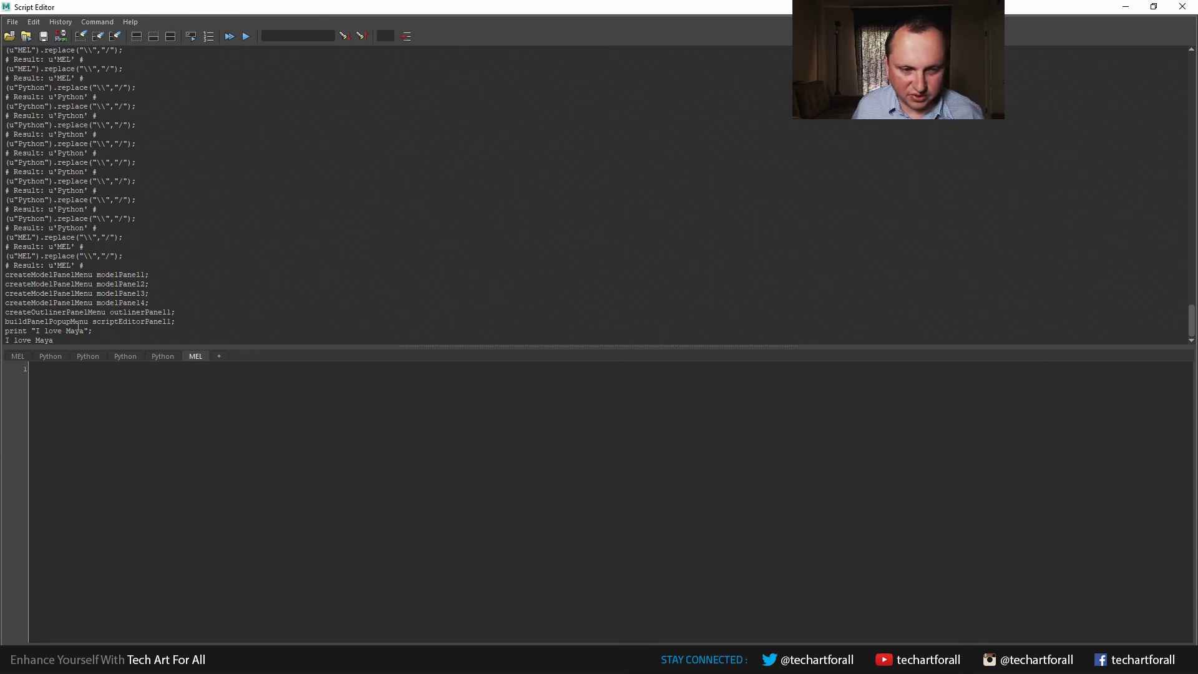
Step: Check the executed print command and its I love Maya output in the history
triple_click(4, 330)
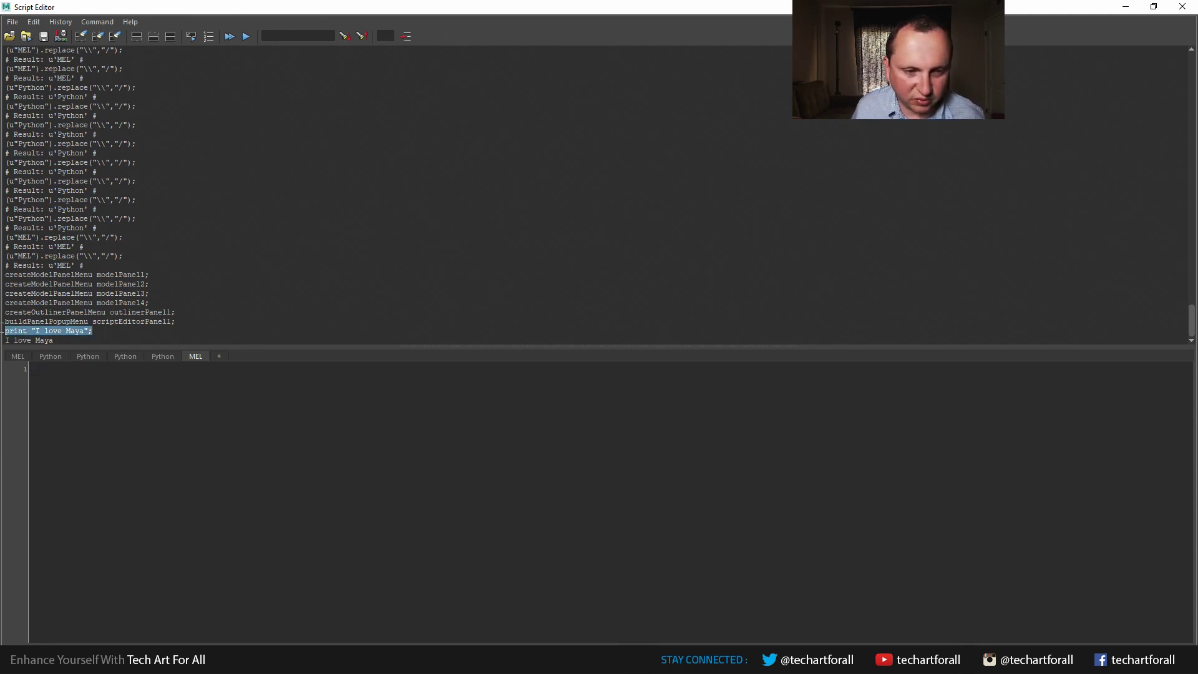
triple_click(5, 340)
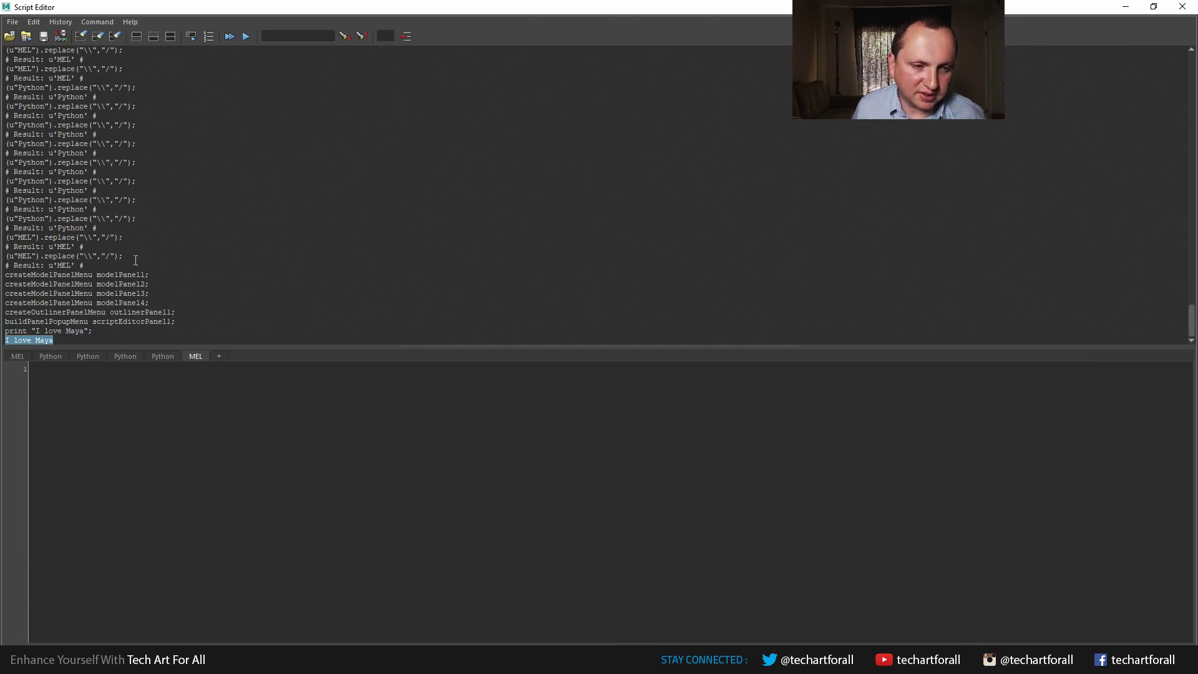
scroll(135, 260, "up", 15)
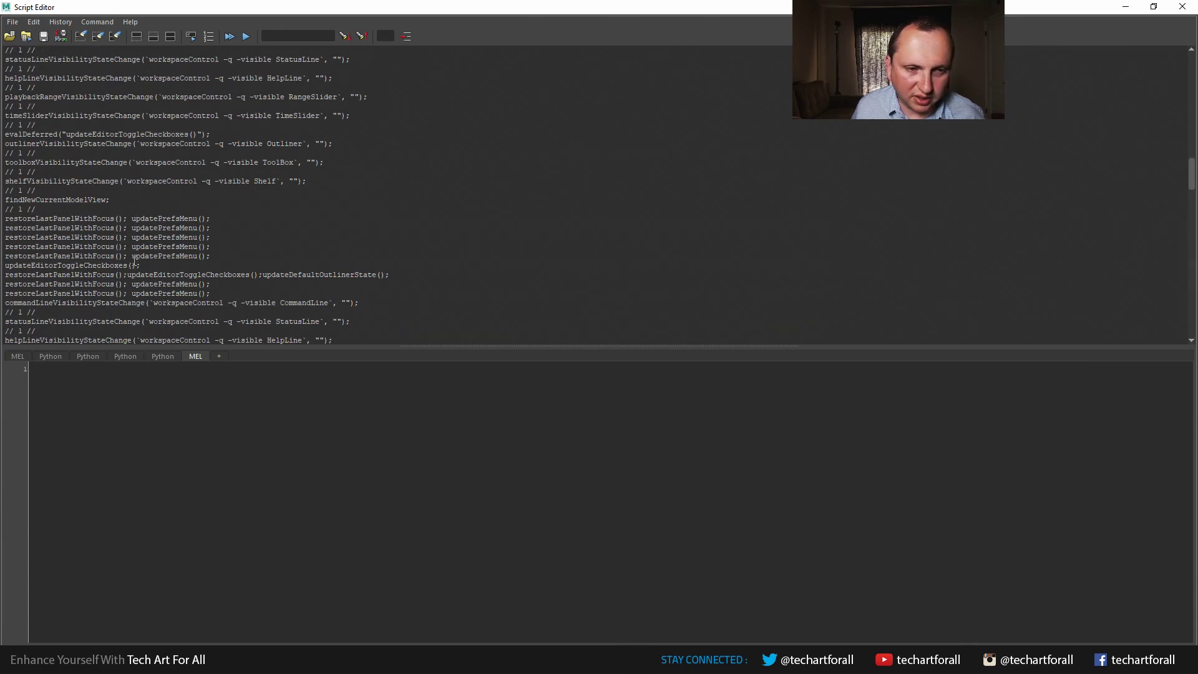
scroll(136, 260, "up", 15)
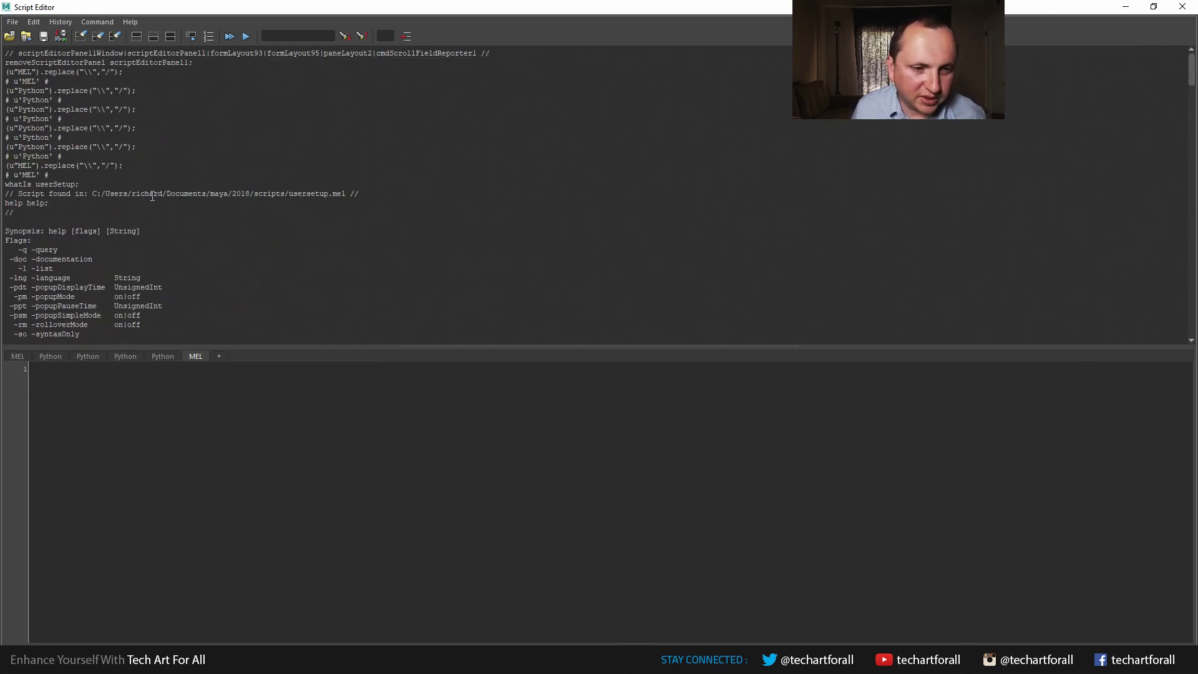
scroll(152, 196, "down", 20)
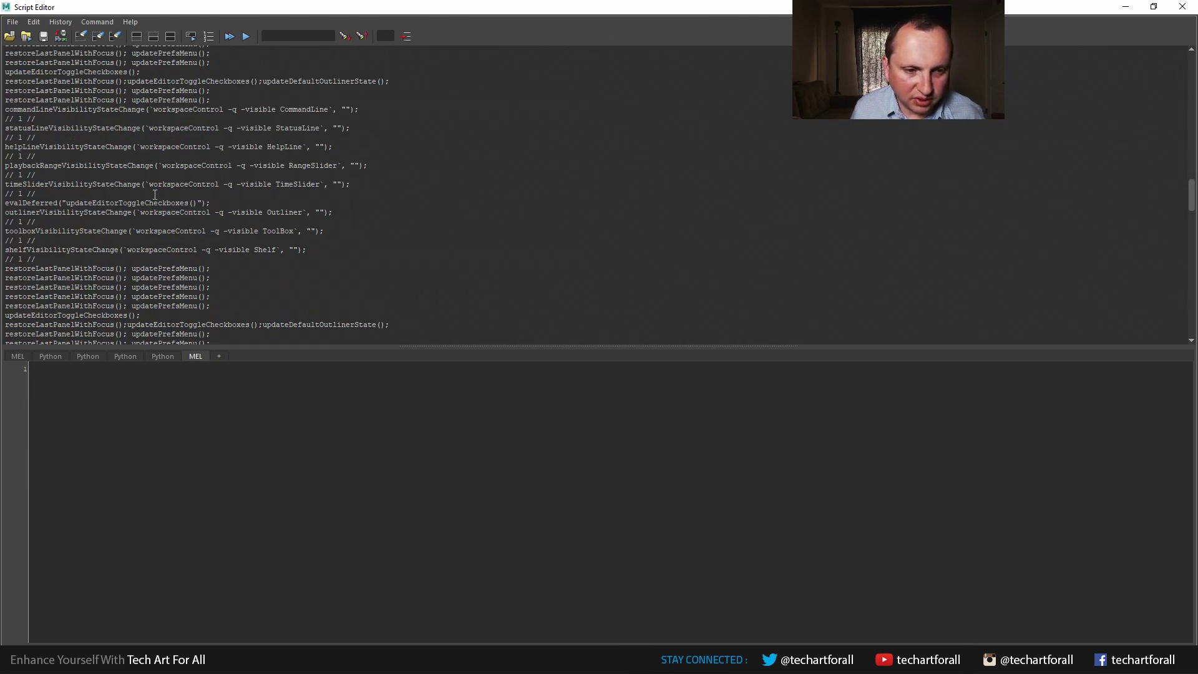
scroll(155, 195, "down", 10)
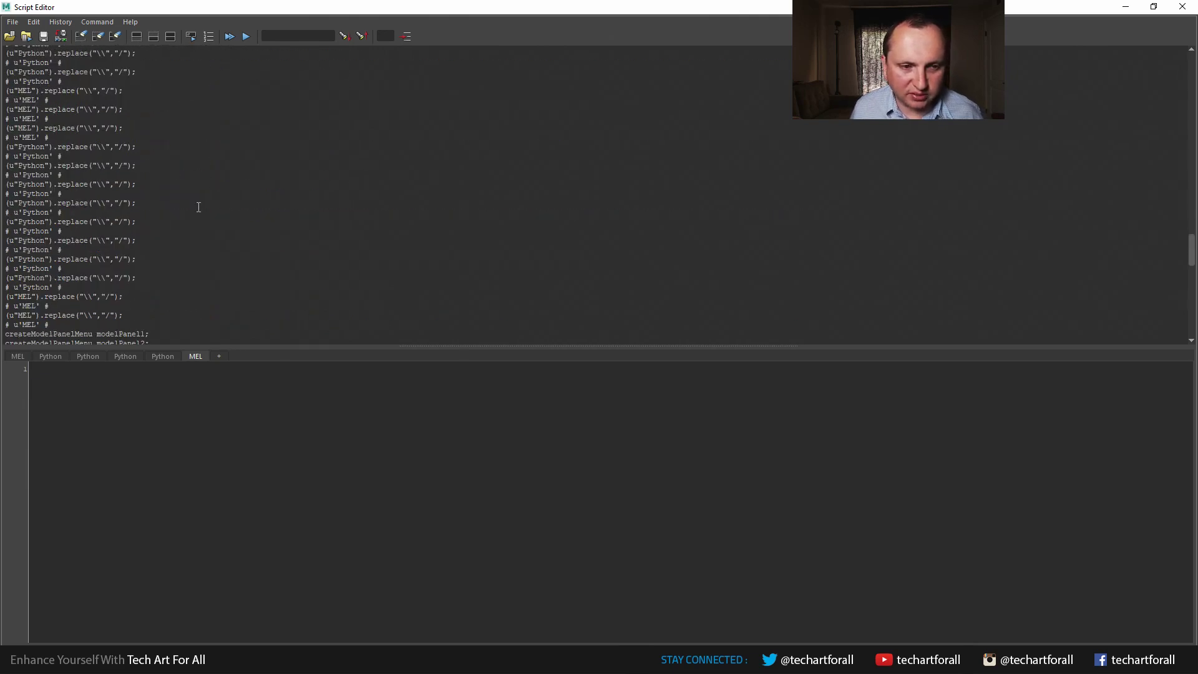
scroll(198, 207, "down", 5)
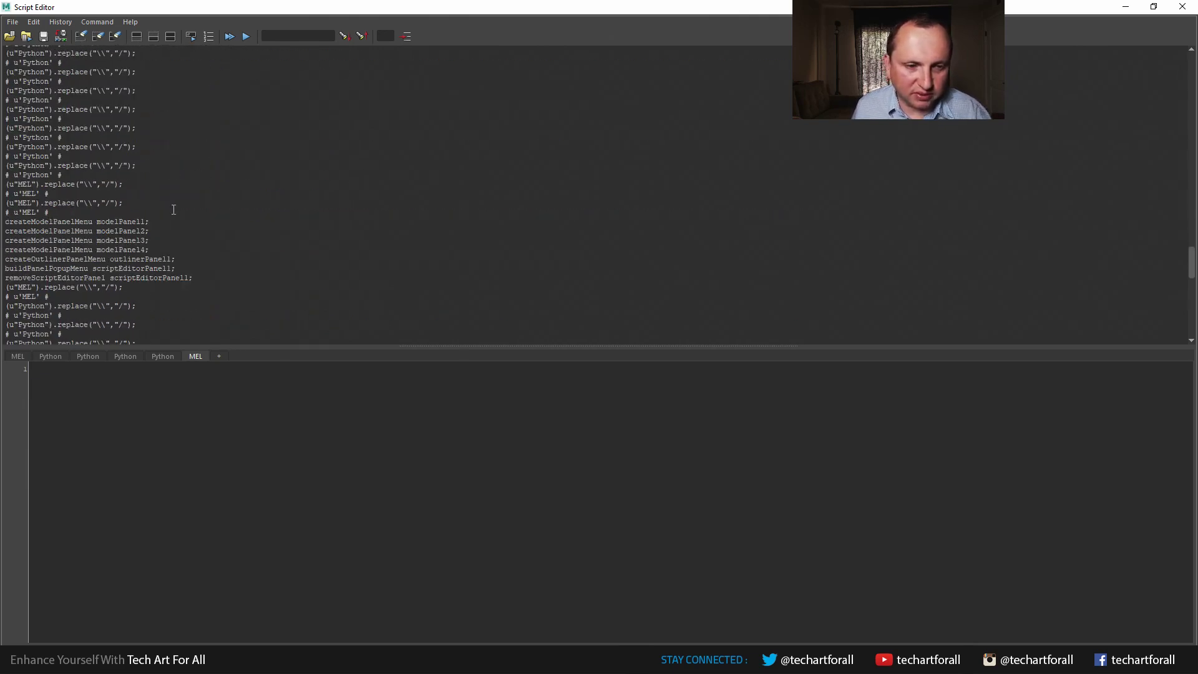
Step: Turn off Echo All Commands and clear the Script Editor history
left_click(61, 23)
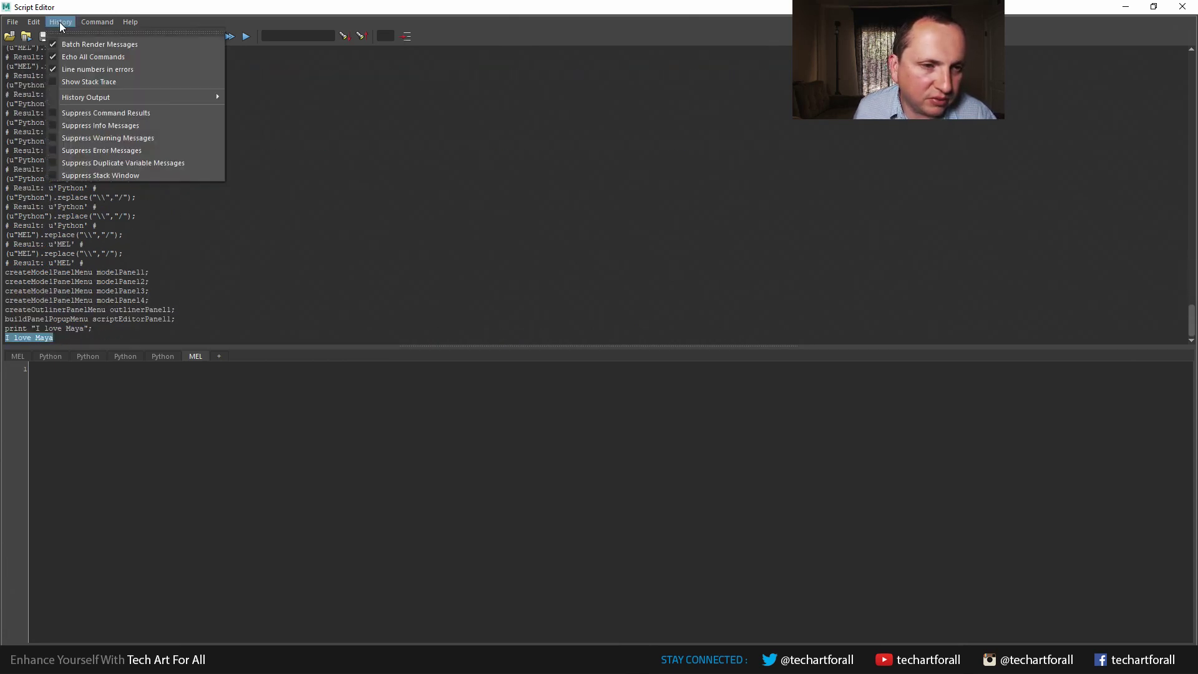
left_click(52, 58)
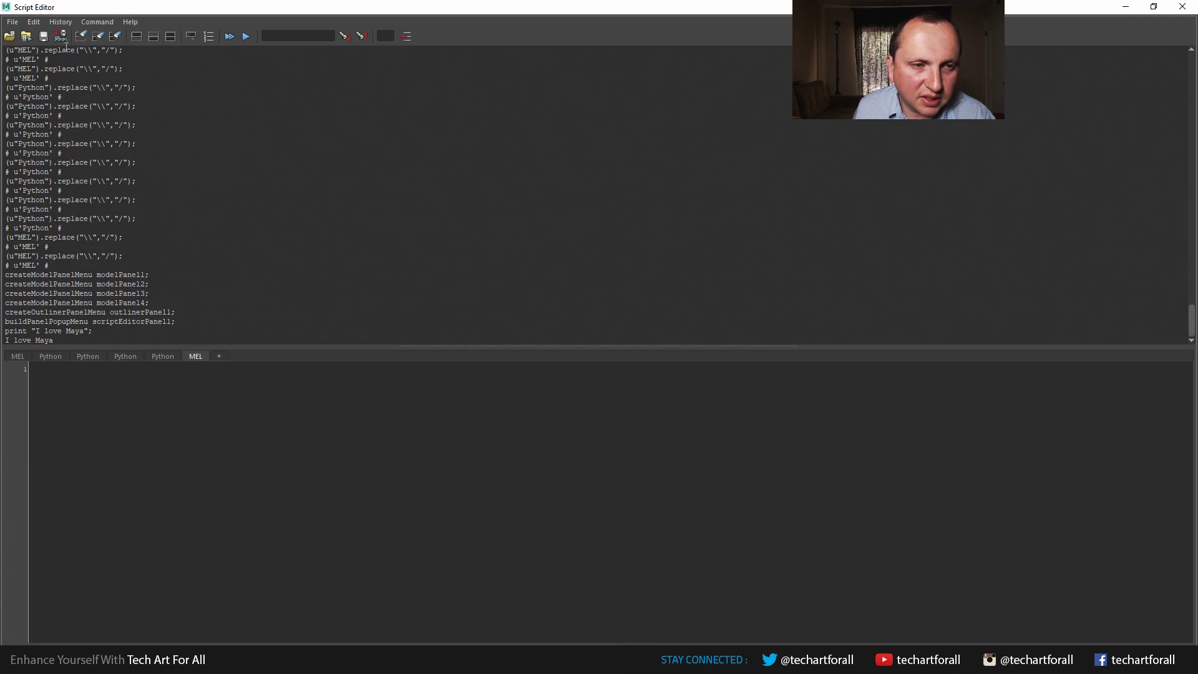
left_click(33, 23)
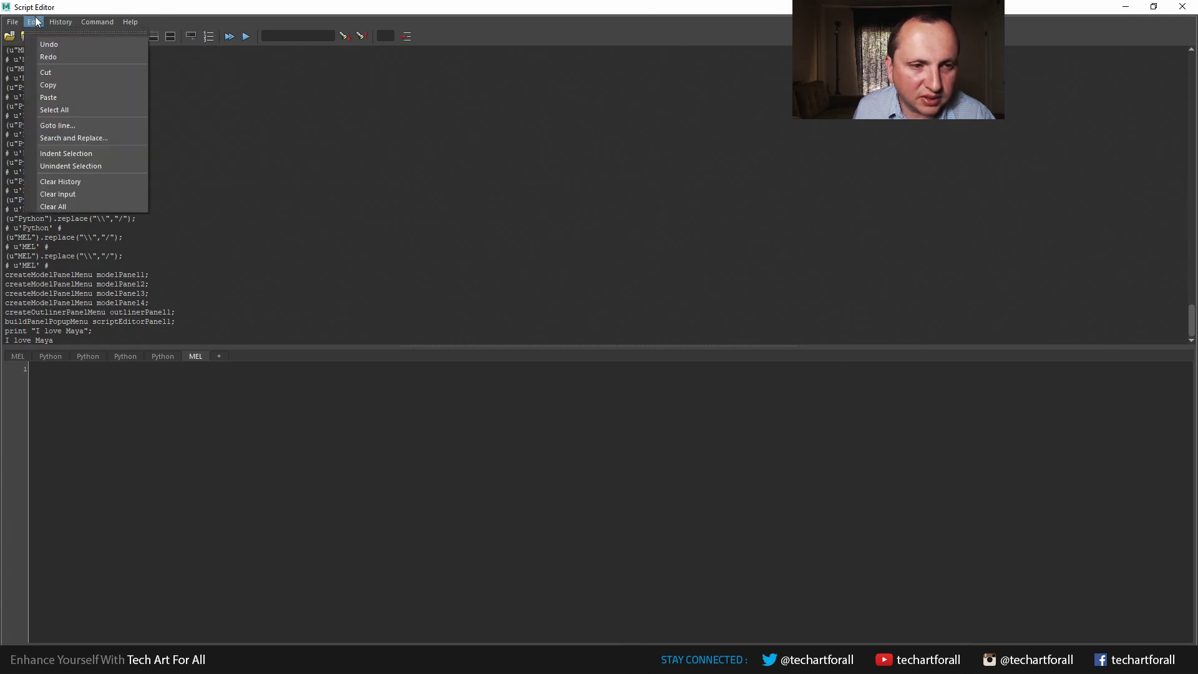
left_click(91, 181)
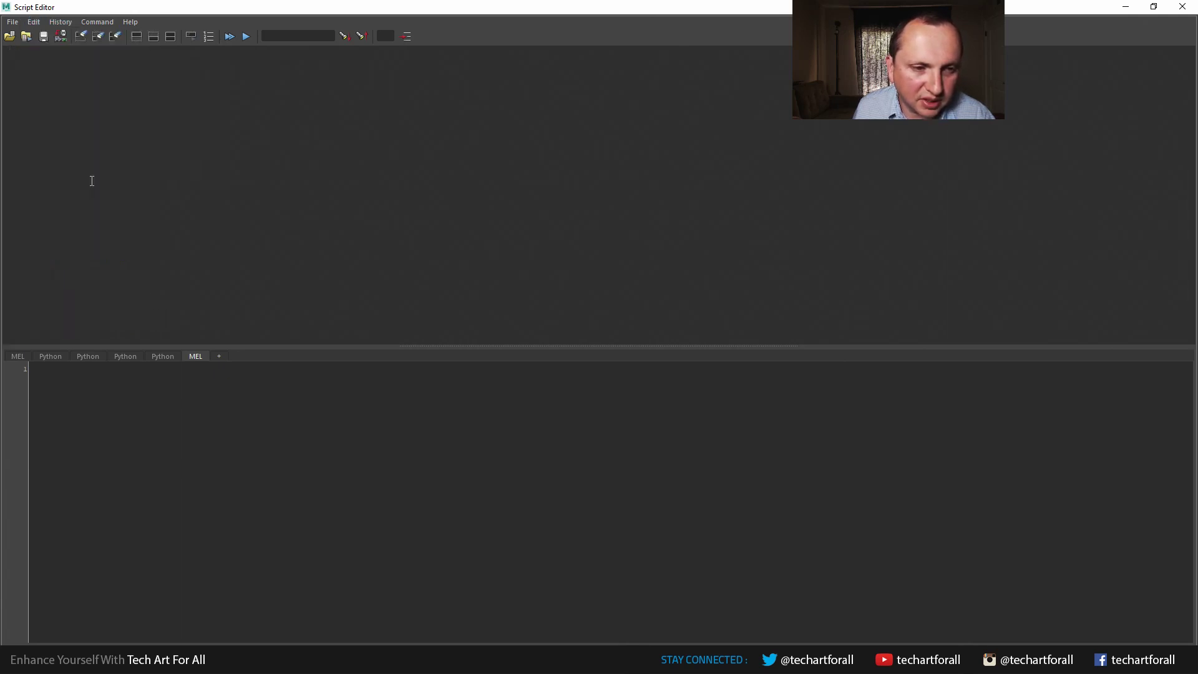
Step: Re-enable Echo All Commands, clear the history again, and un-maximize the Script Editor
left_click(60, 24)
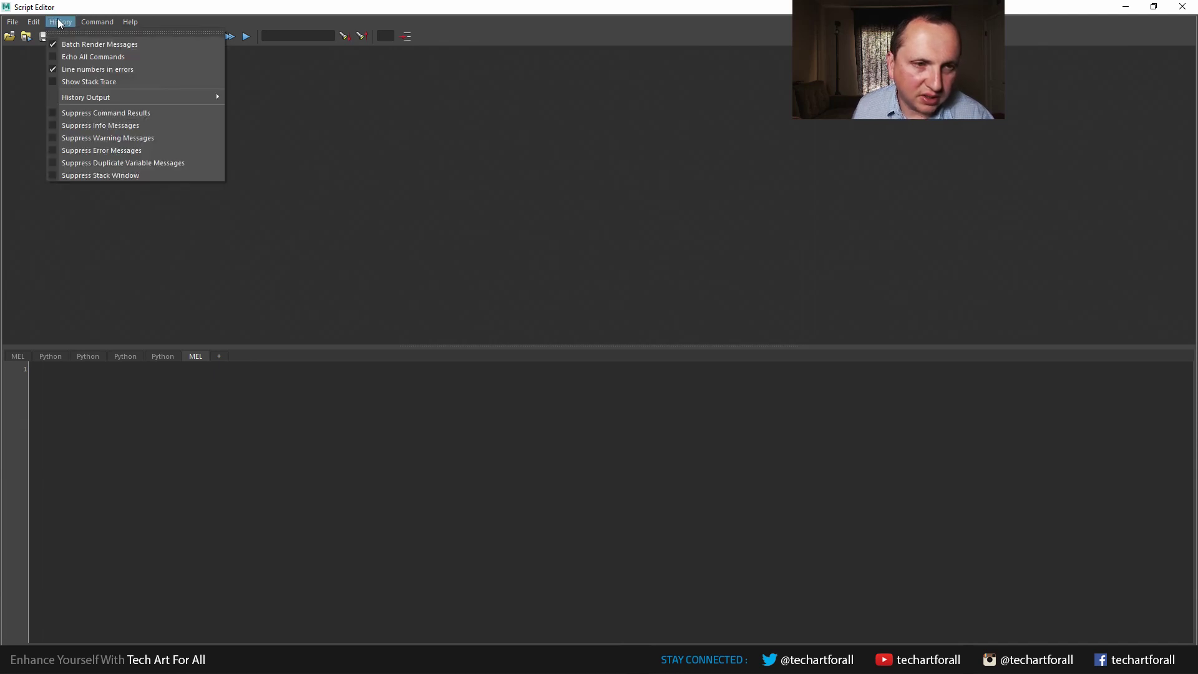
left_click(52, 57)
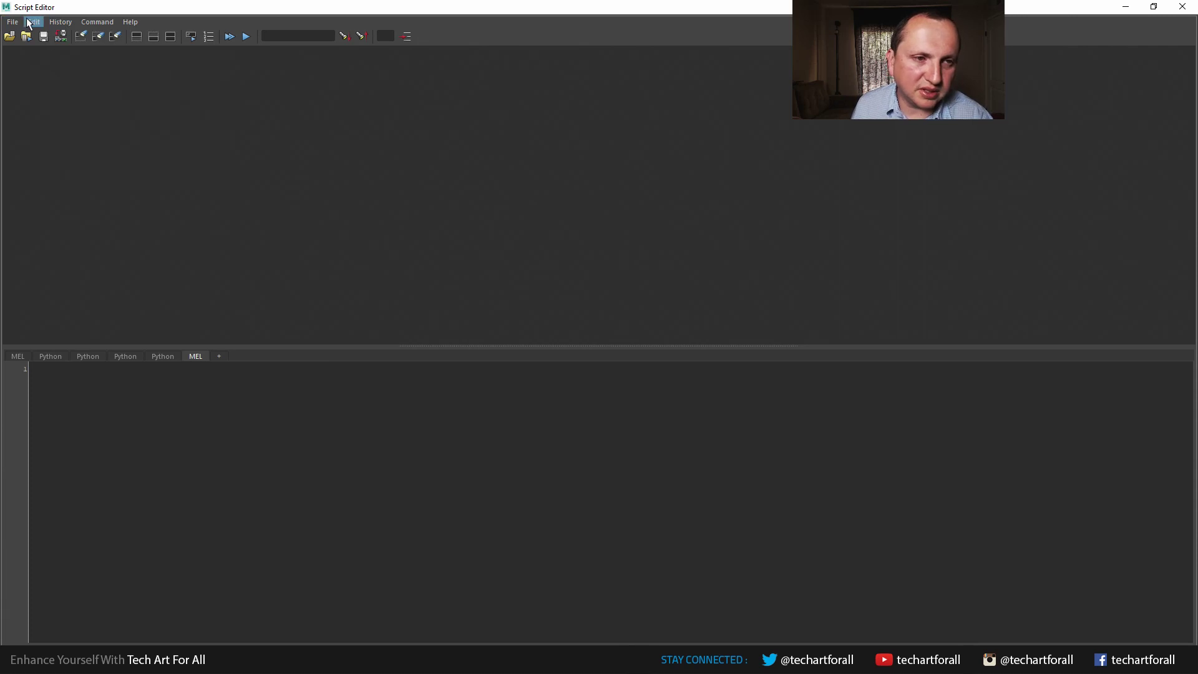
left_click(31, 22)
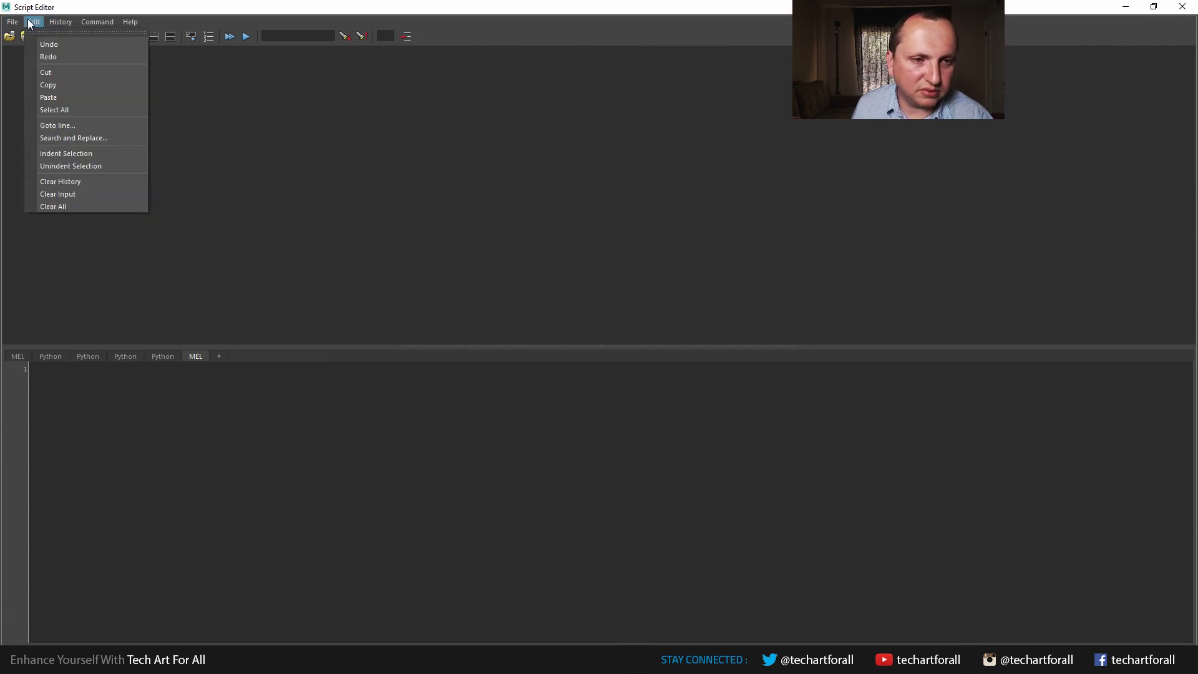
left_click(77, 180)
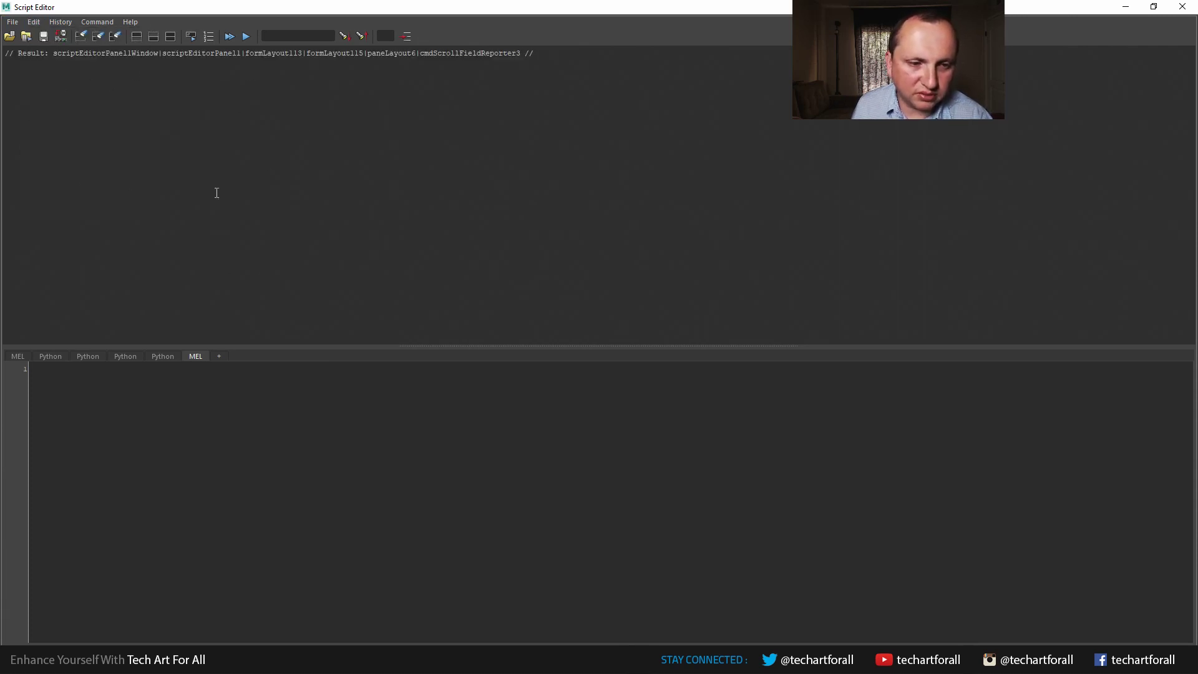
left_click_drag(181, 6, 464, 73)
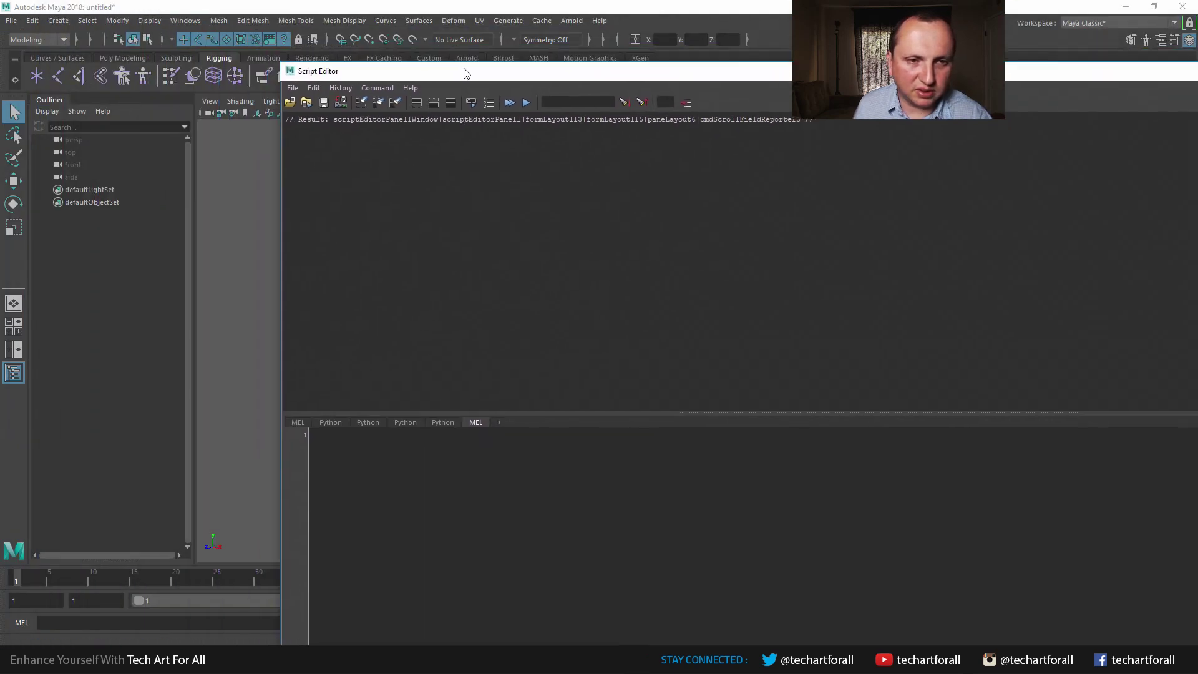
Step: Create a polygon sphere via Create > Polygon Primitives > Sphere
left_click(60, 21)
mouse_move(78, 63)
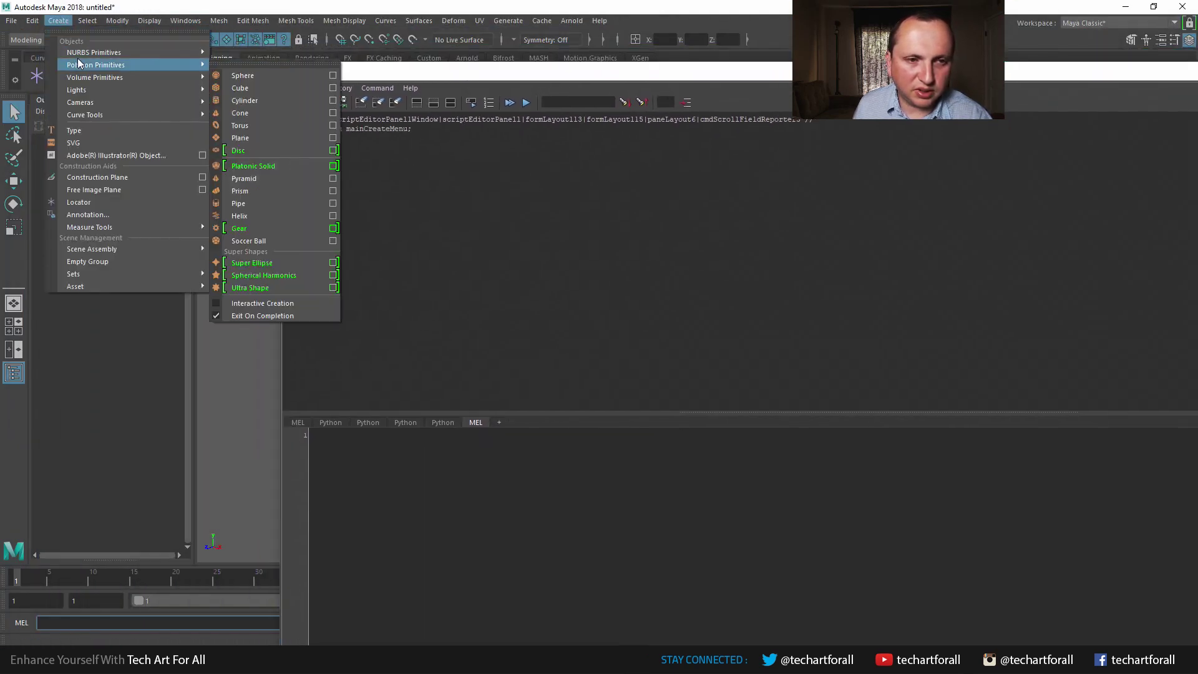
left_click(237, 76)
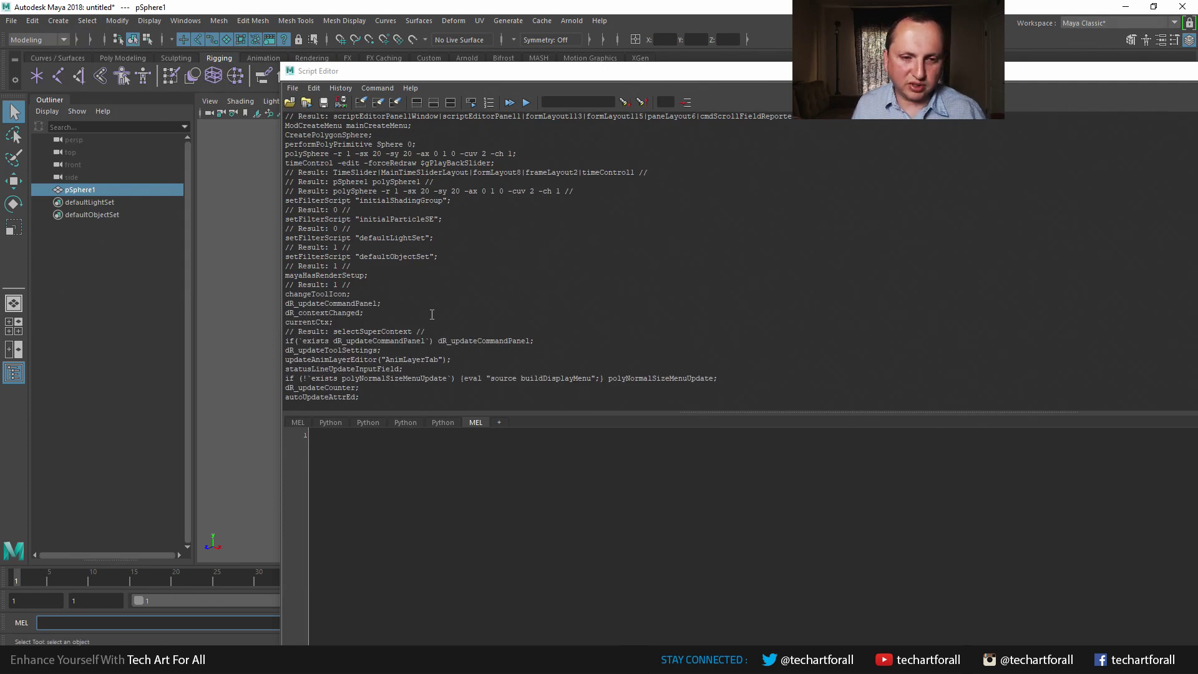
Step: Review the sphere's logged creation commands, then close the Script Editor
left_click_drag(414, 389, 387, 118)
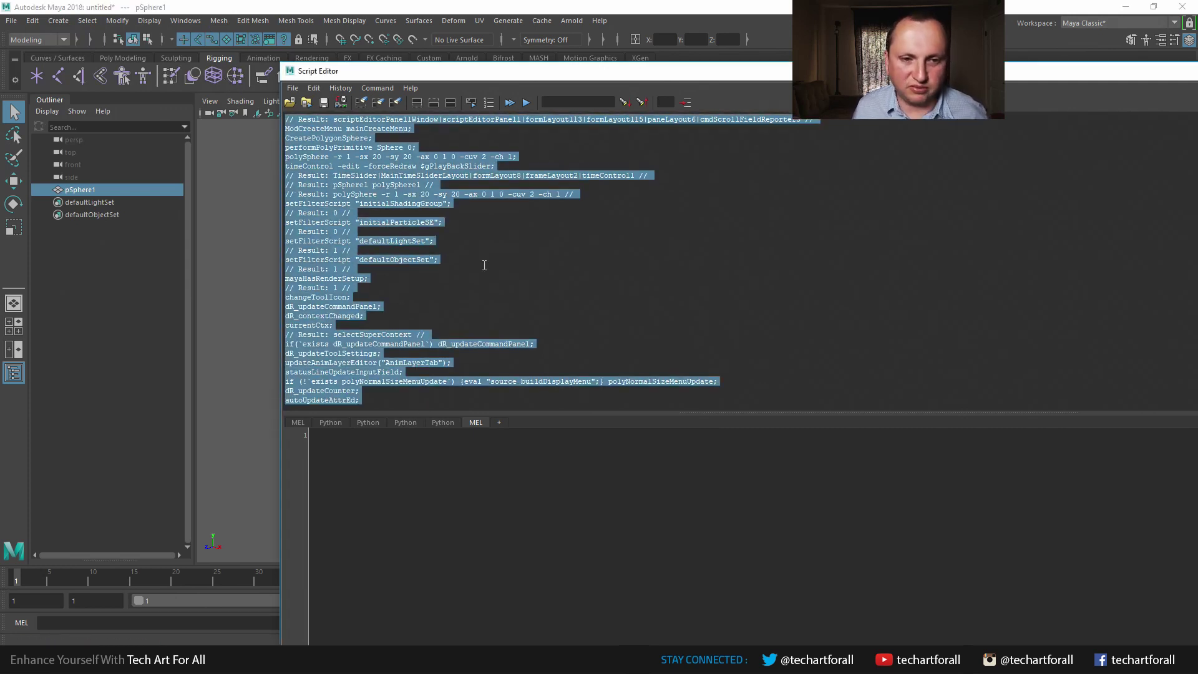
left_click(563, 247)
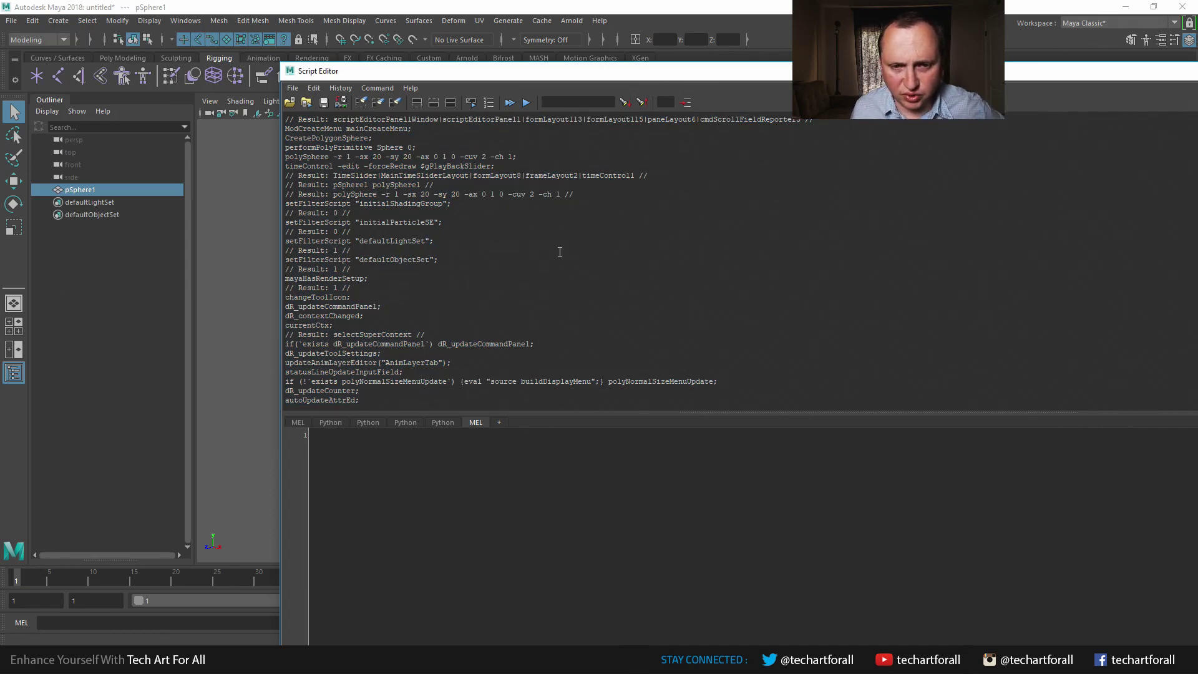
left_click_drag(689, 76, 298, 103)
left_click(1073, 99)
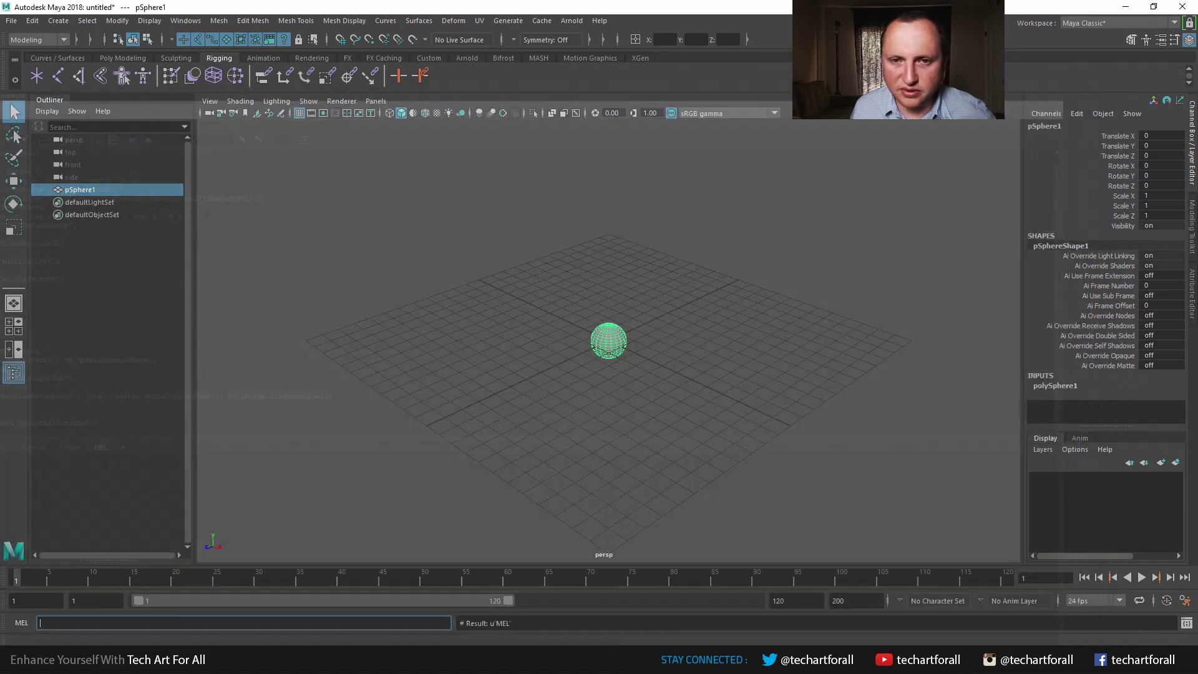
Step: Launch Help > Maya Scripting Reference > MEL Command Reference in the browser
left_click(600, 21)
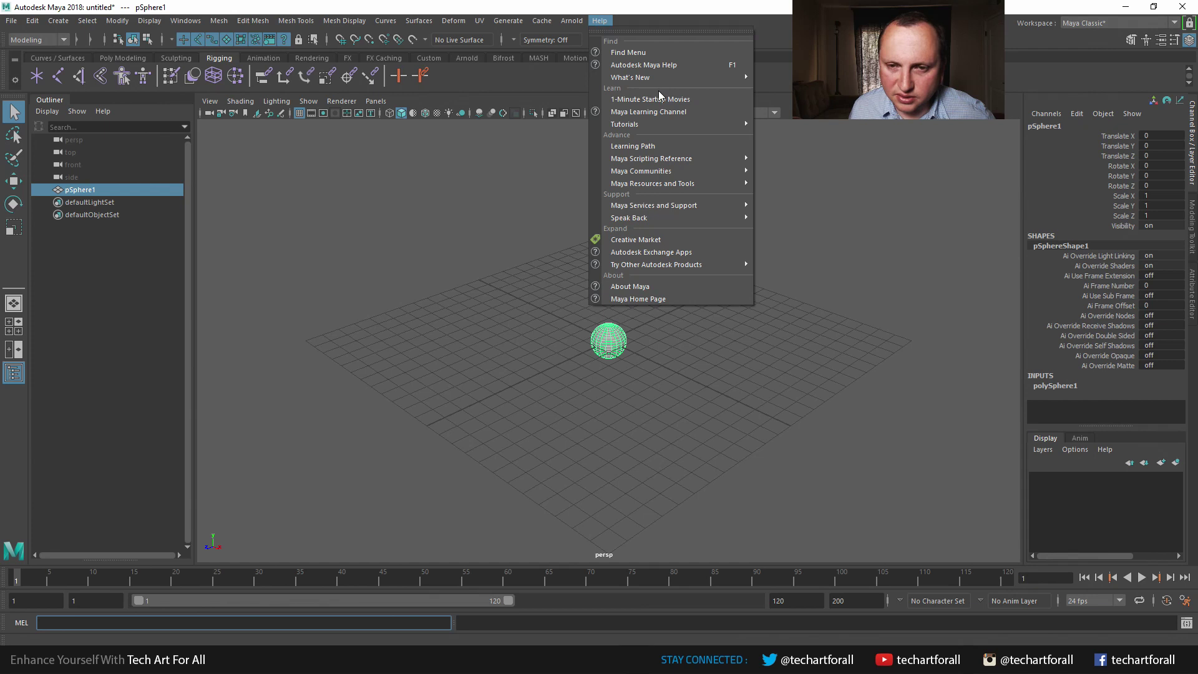
mouse_move(689, 165)
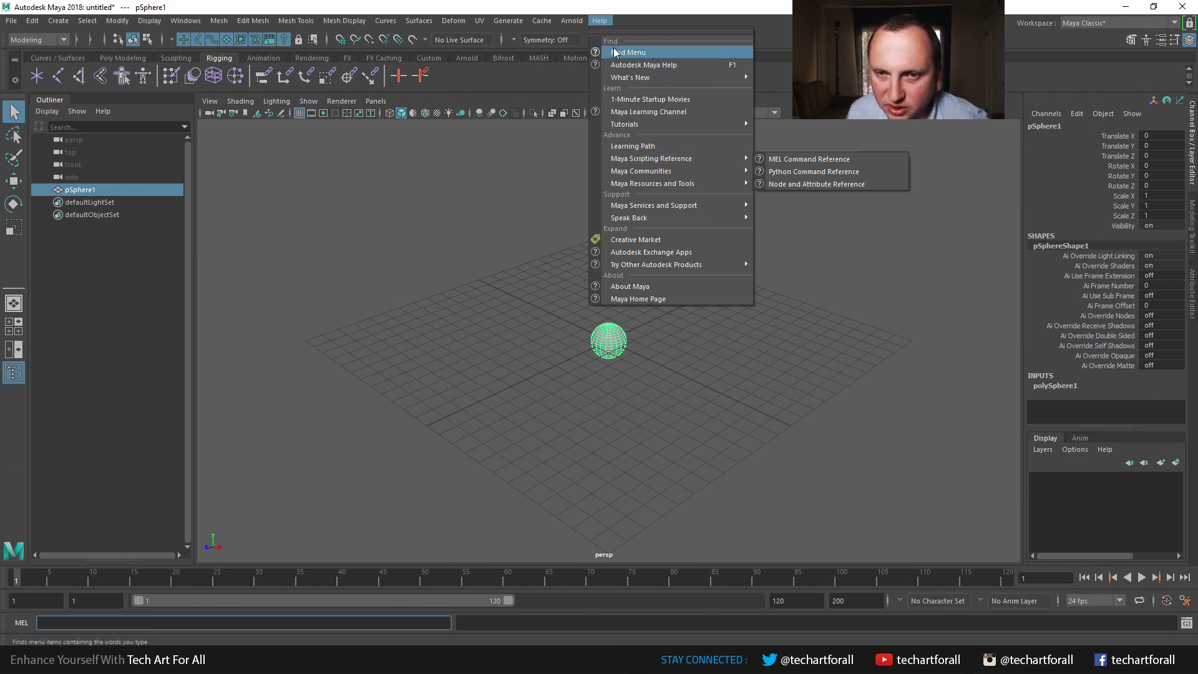
left_click(599, 21)
left_click(602, 22)
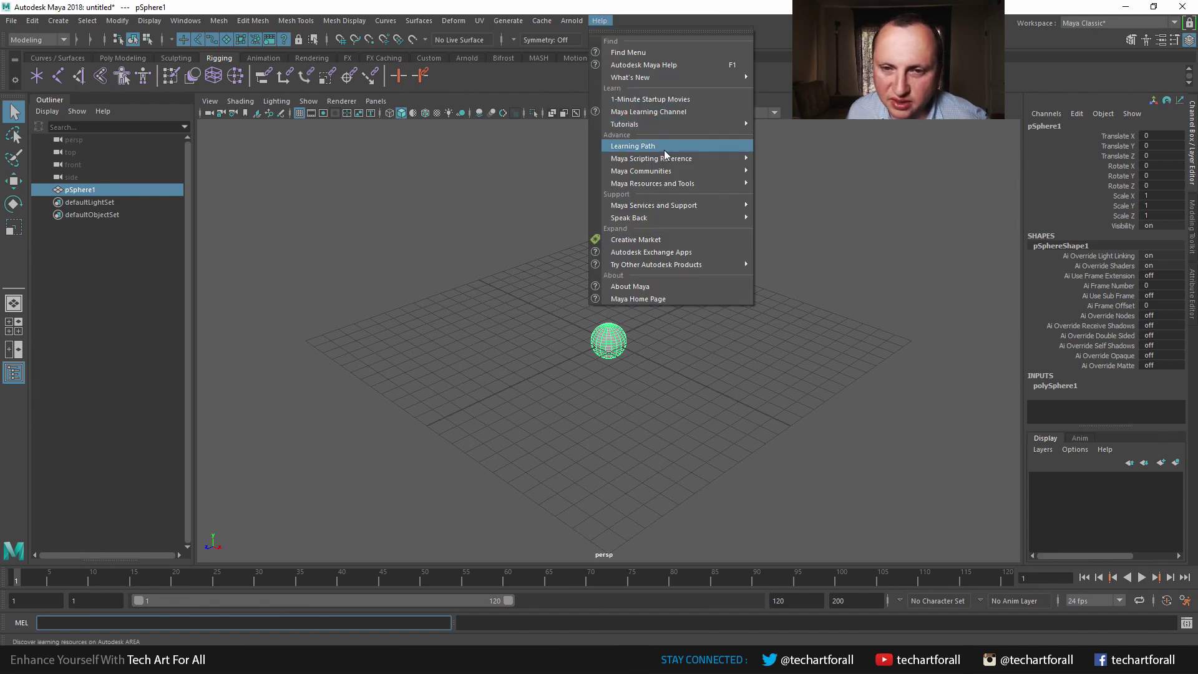
mouse_move(663, 160)
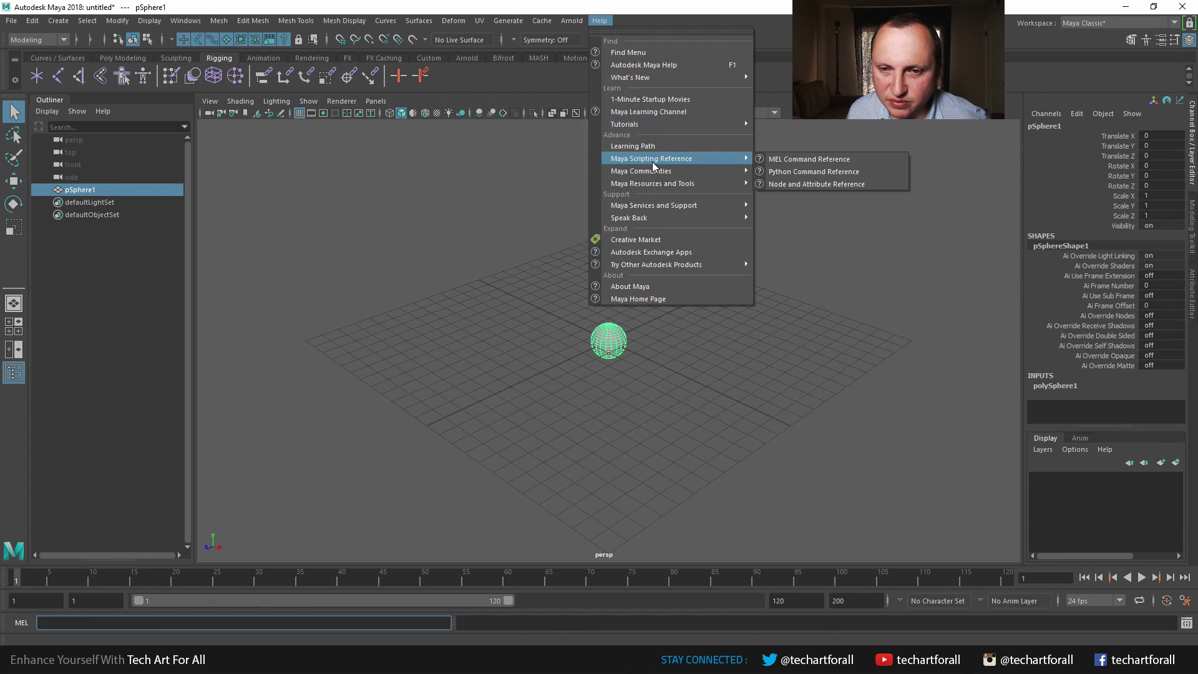
left_click(846, 160)
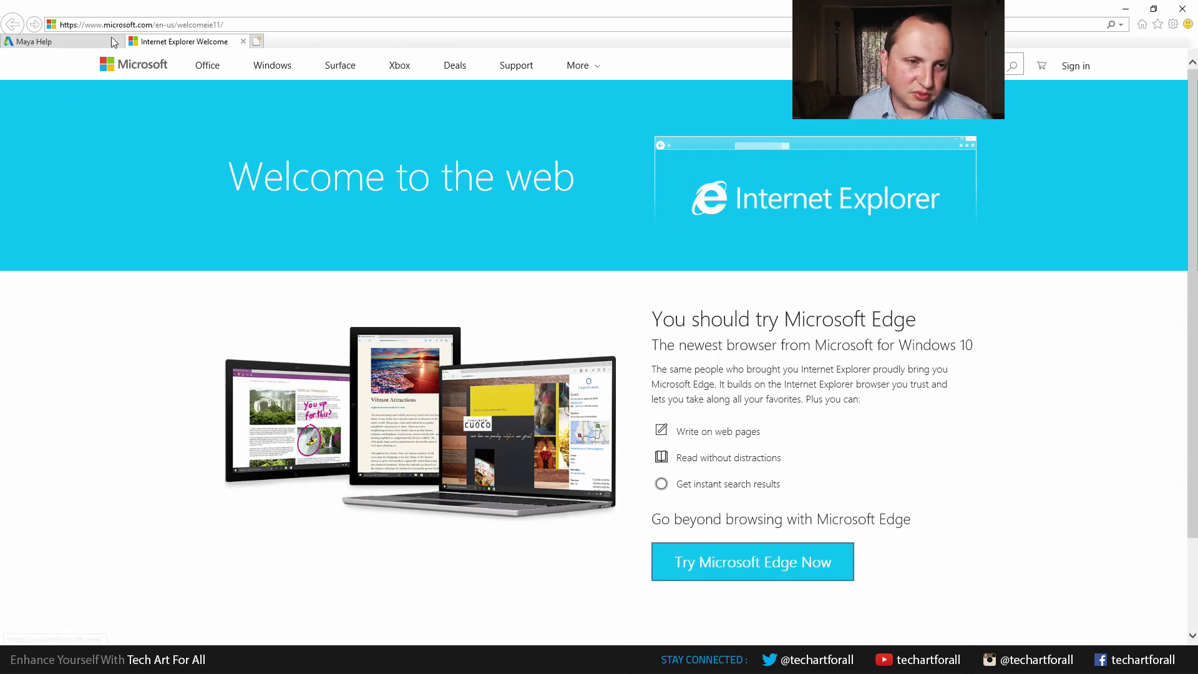
Step: Copy the Maya Help commands index URL, then close Internet Explorer with all tabs
left_click(73, 41)
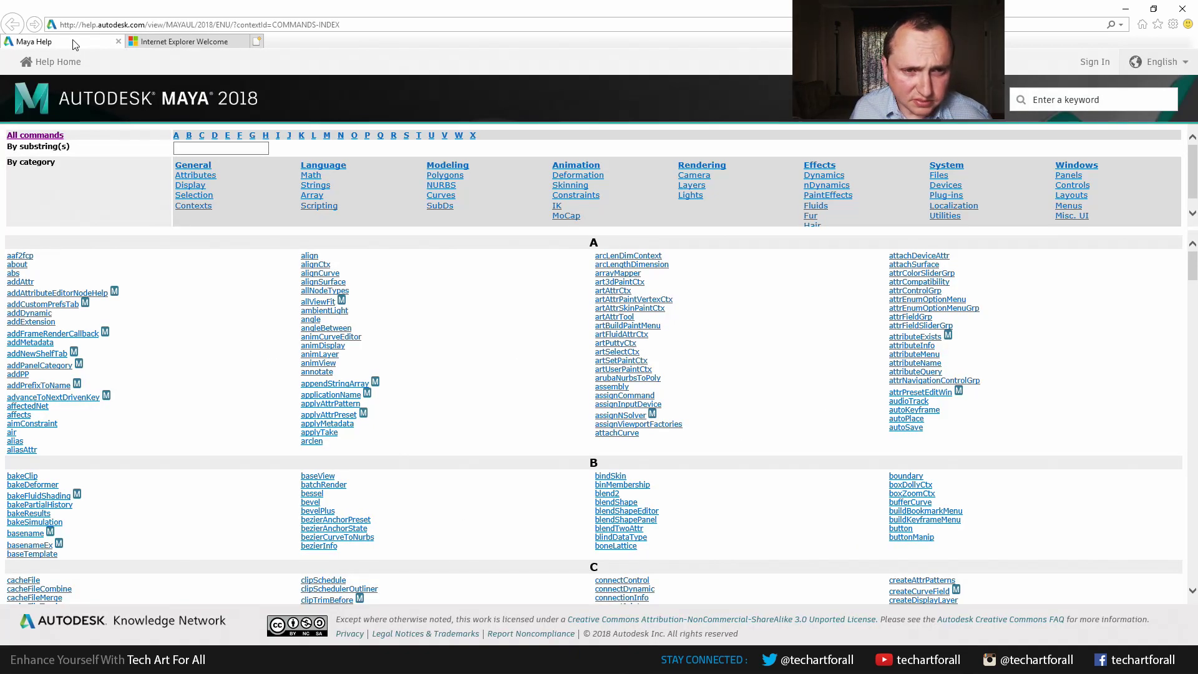
left_click(360, 25)
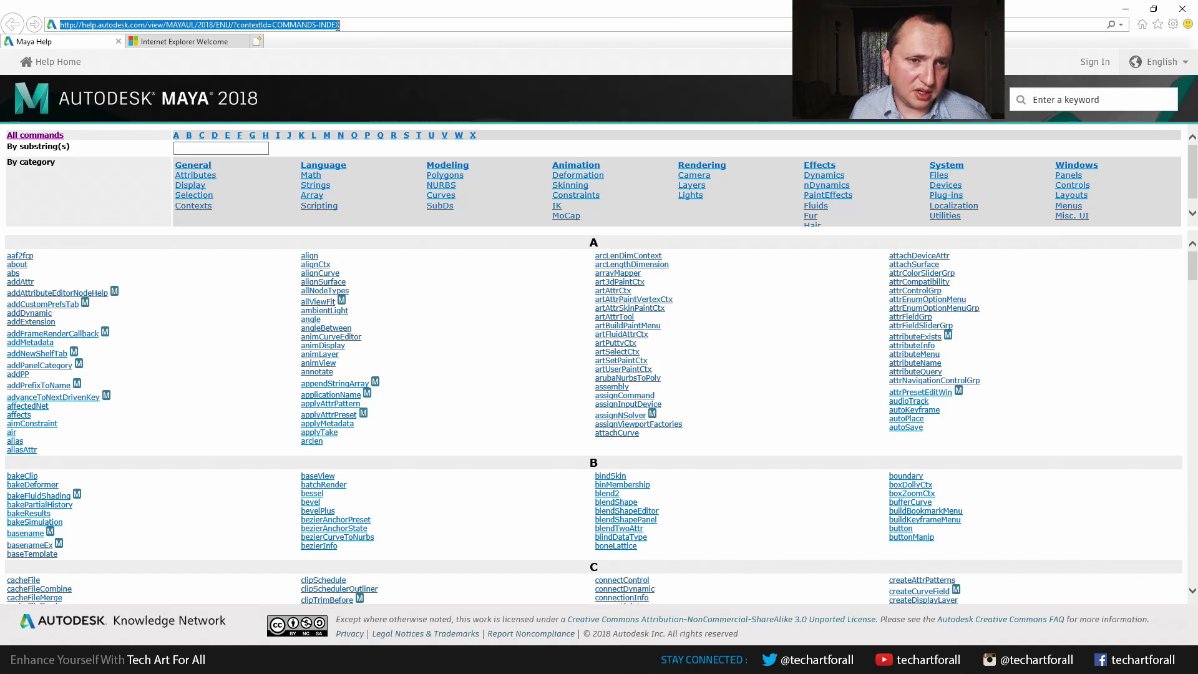
right_click(335, 28)
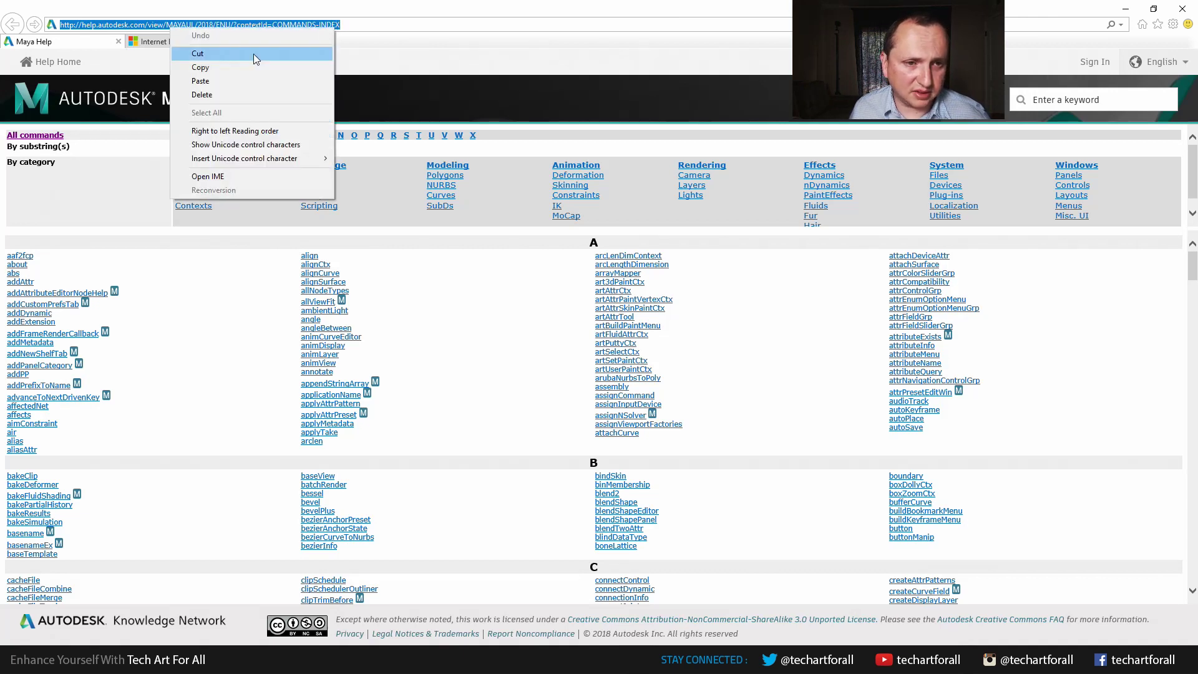
left_click(241, 67)
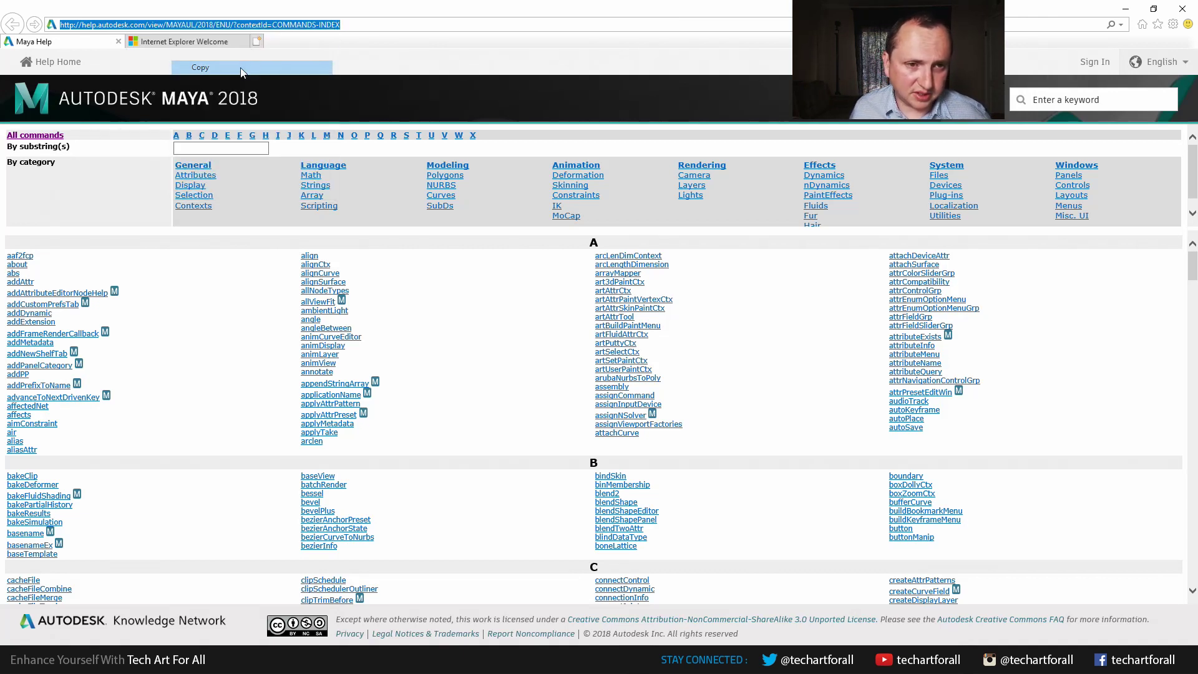
left_click(1182, 9)
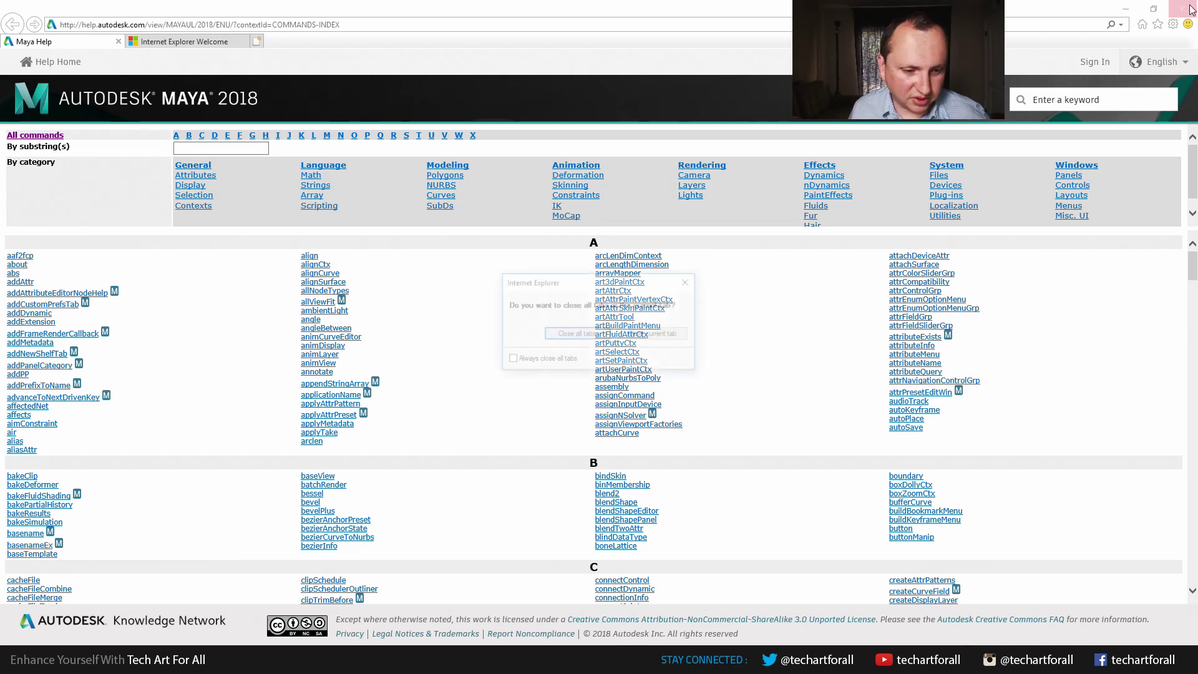
left_click(576, 334)
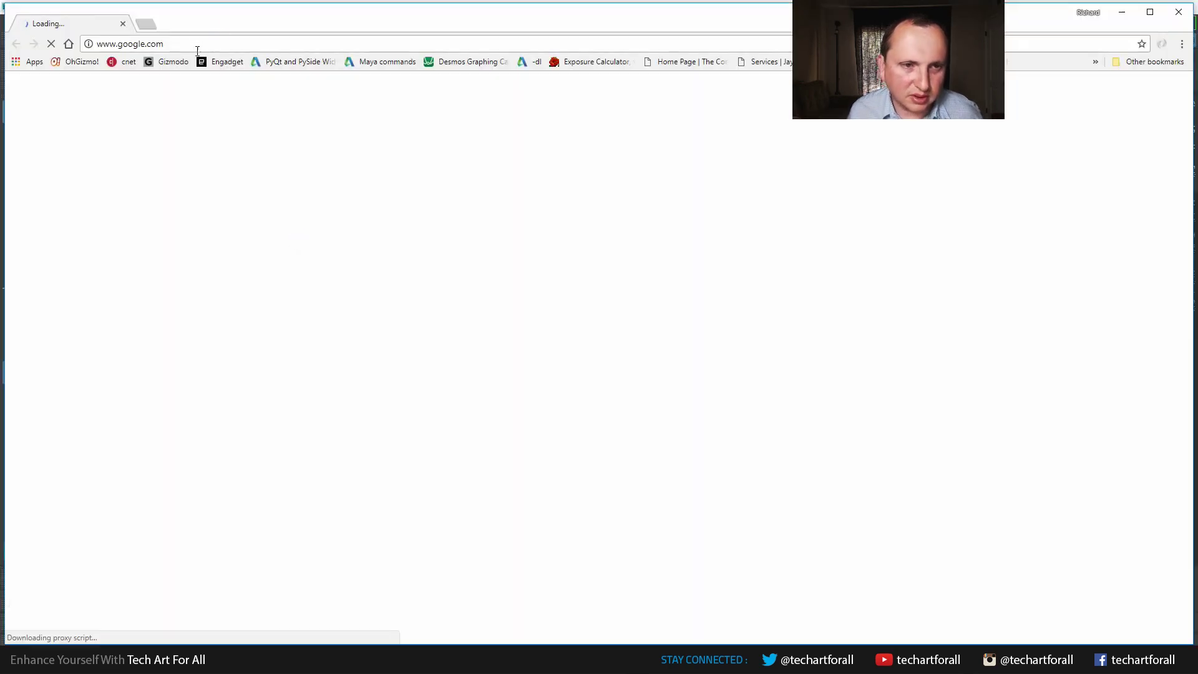
Step: Paste the copied Maya 2018 help URL into Chrome's address bar and load it
left_click_drag(197, 45, 246, 44)
left_click(241, 44)
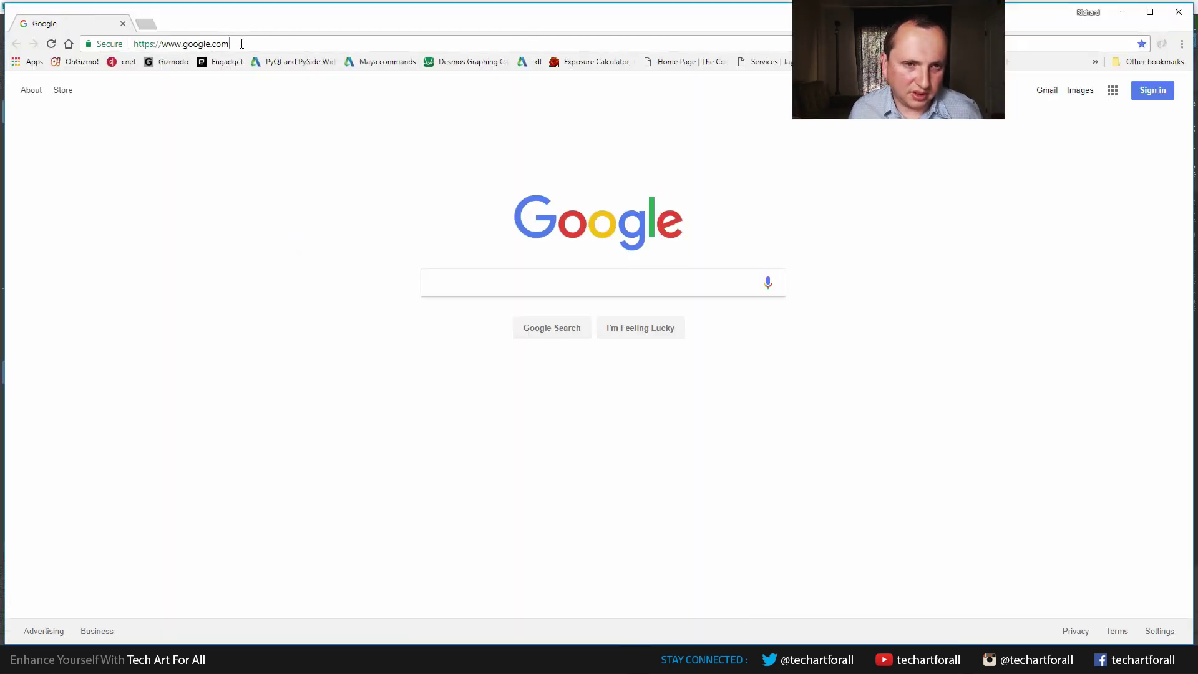
key("ctrl+a")
key("ctrl+v")
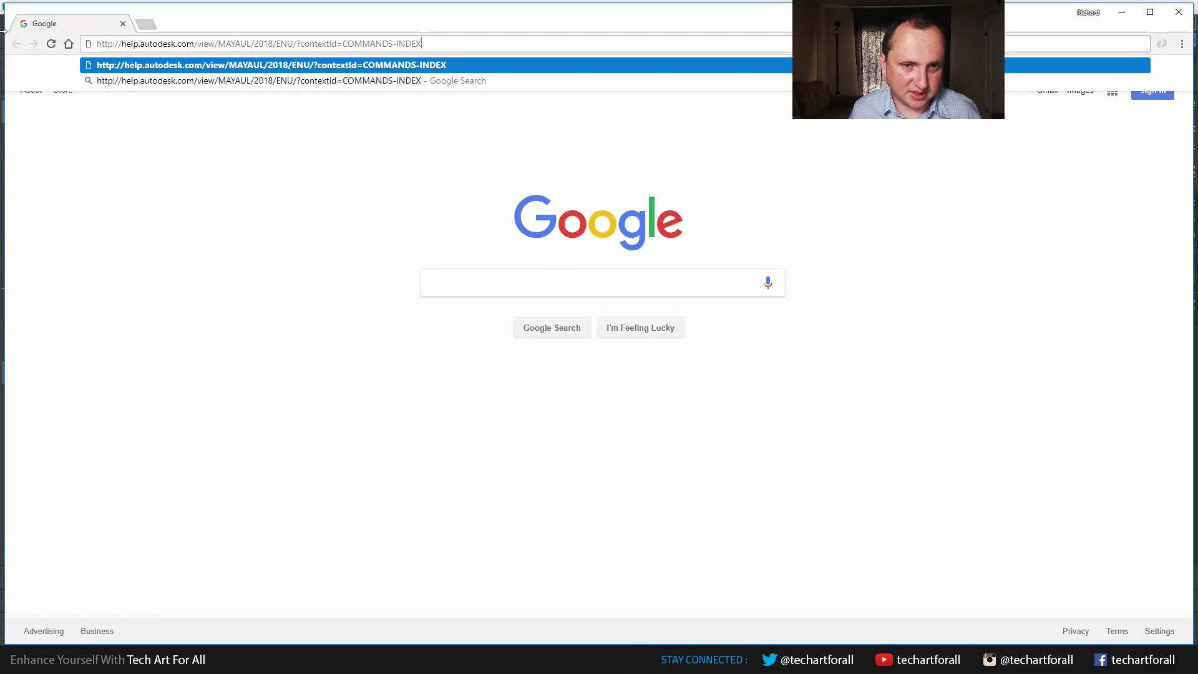
key("Return")
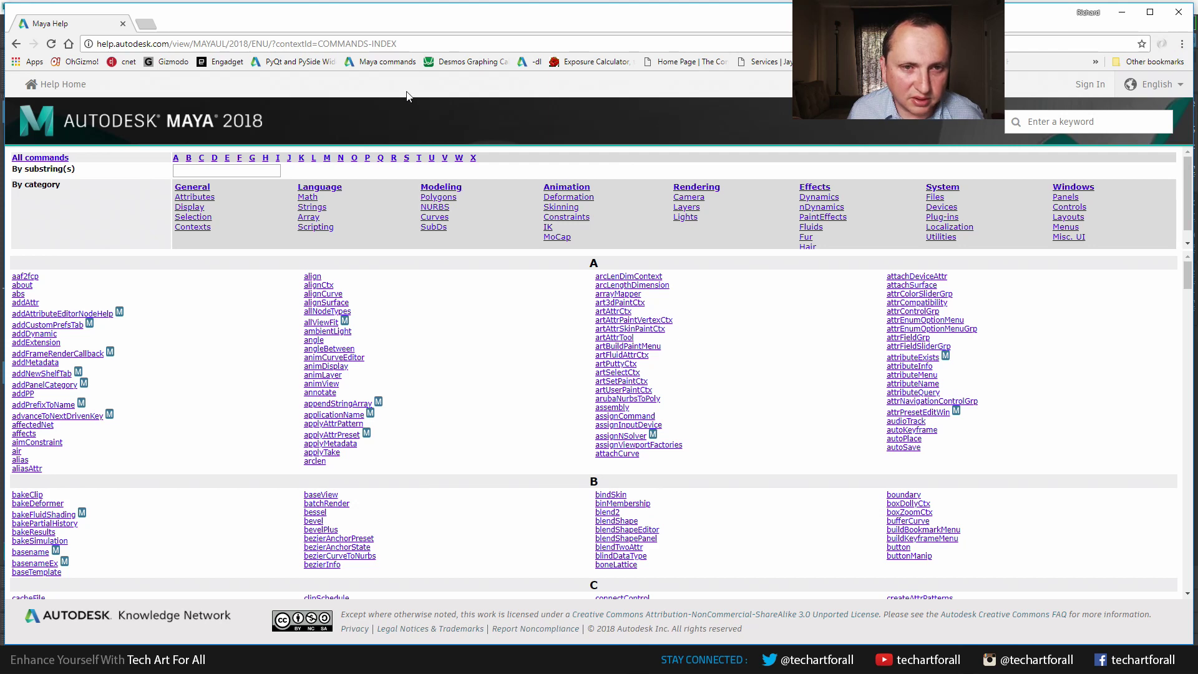
Step: Open the Maya commands bookmark and browse the alphabetical command list
left_click(391, 62)
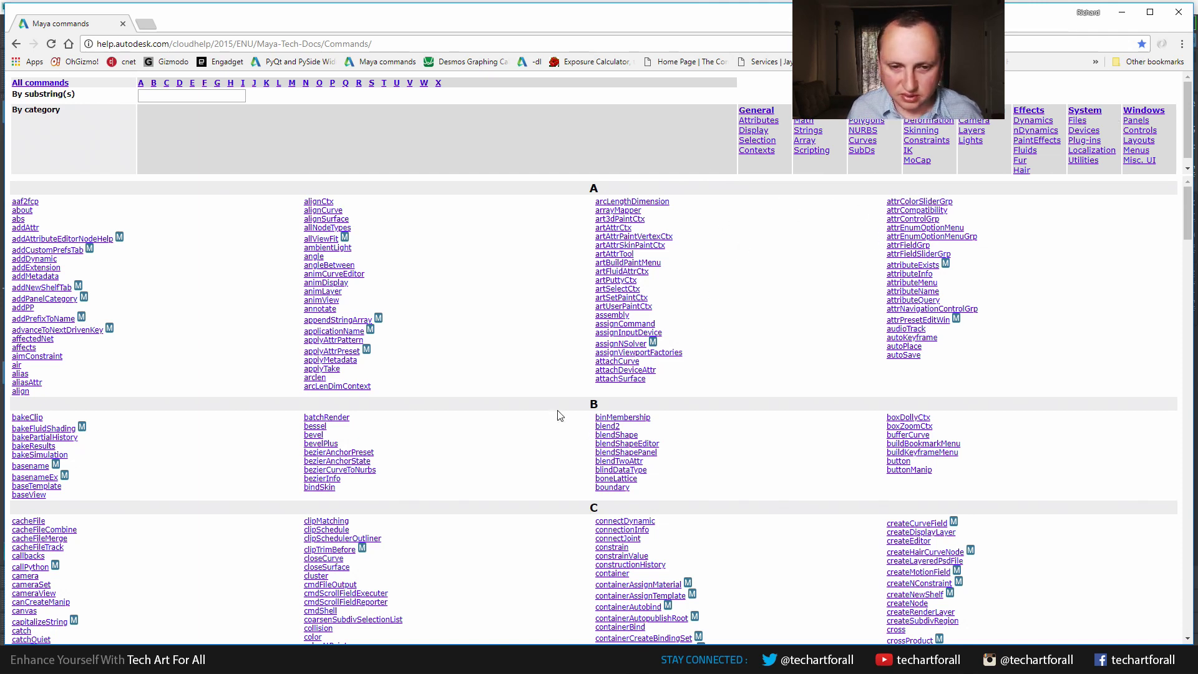
scroll(644, 409, "down", 1)
scroll(646, 409, "down", 3)
scroll(647, 406, "up", 4)
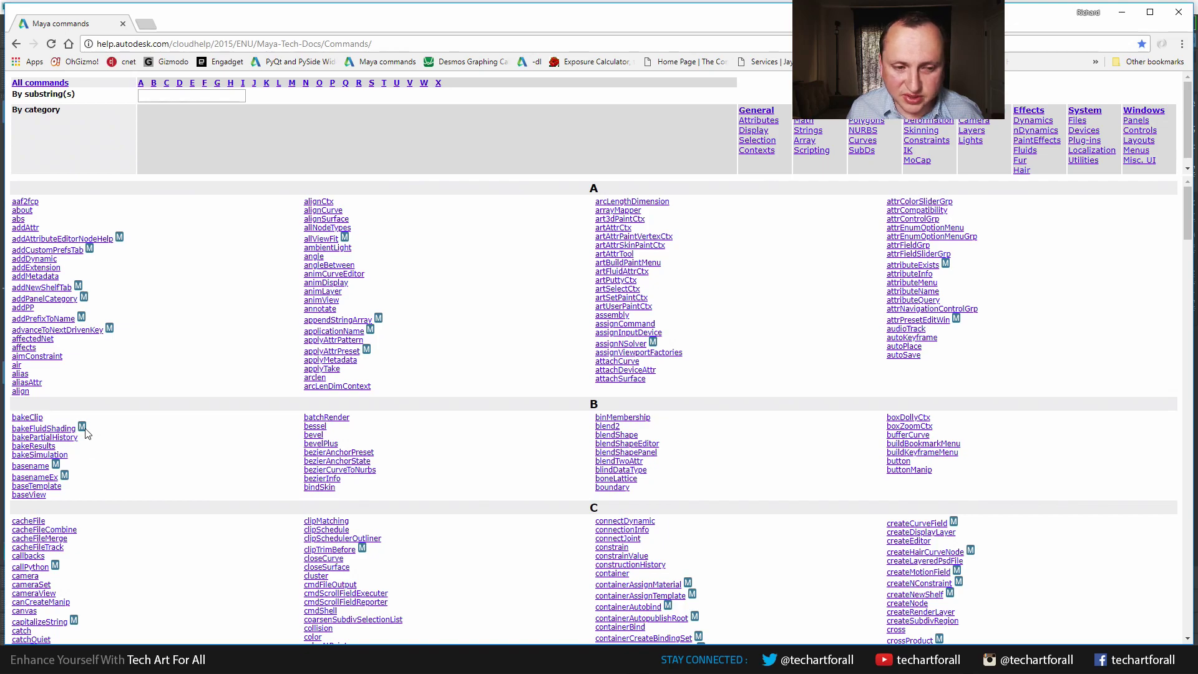
mouse_move(87, 434)
scroll(635, 352, "down", 15)
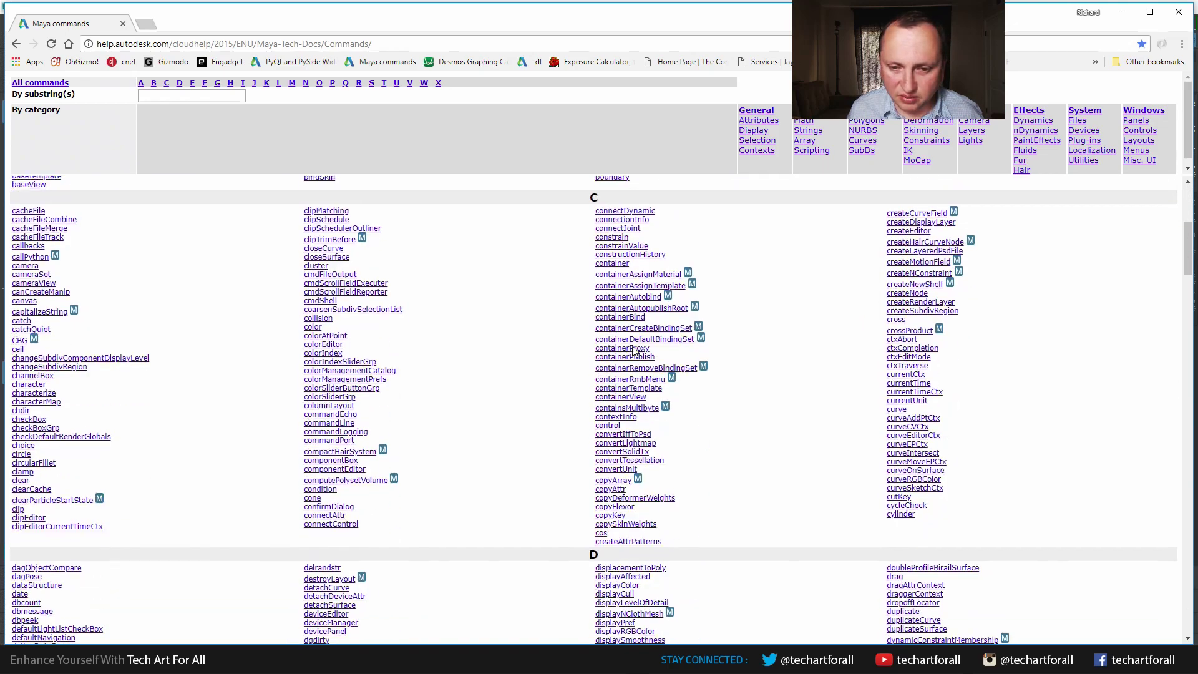
scroll(635, 352, "down", 6)
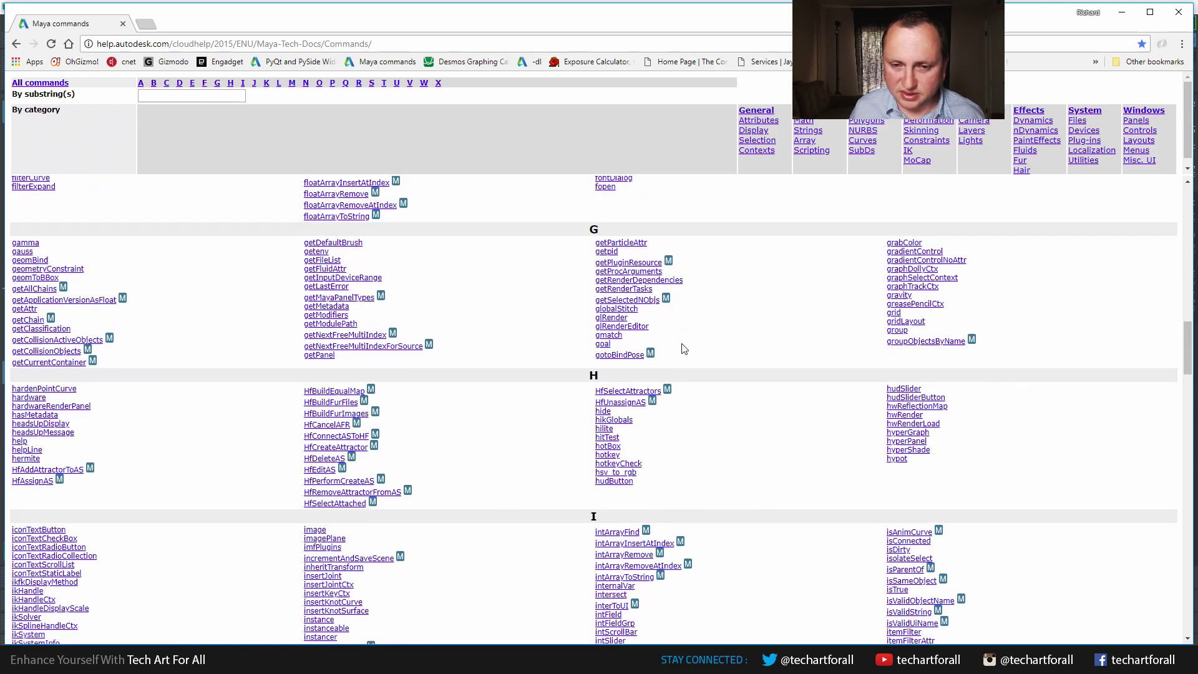
scroll(695, 367, "up", 7)
scroll(699, 382, "up", 15)
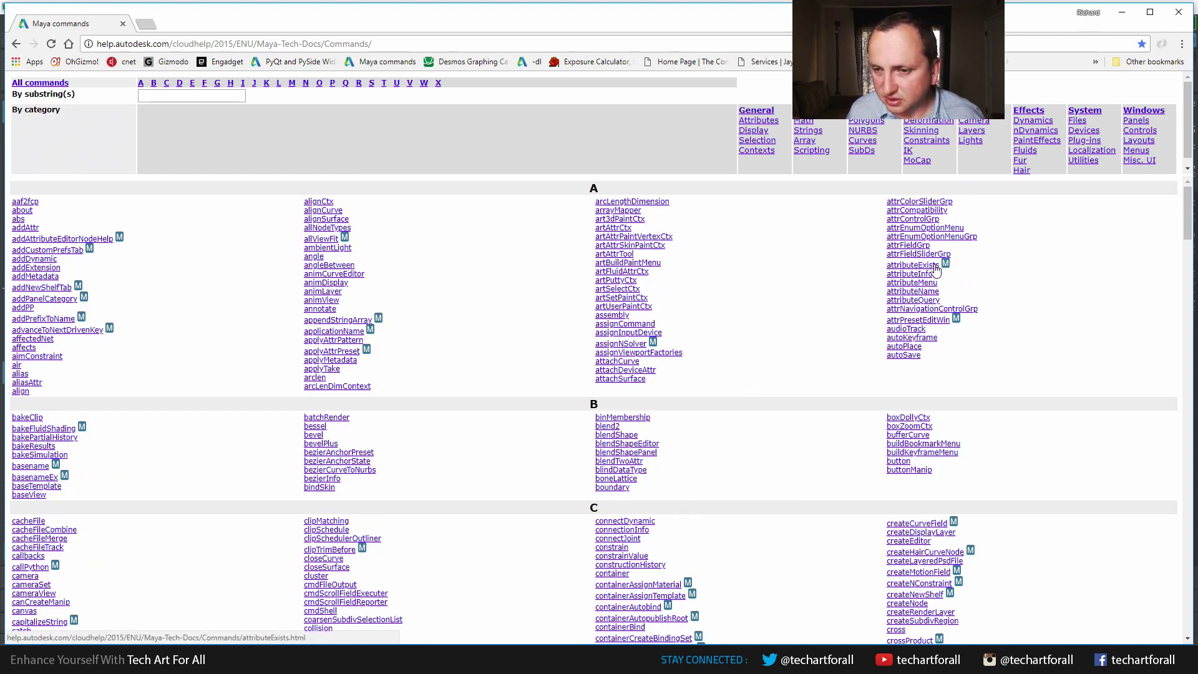
left_click(930, 267)
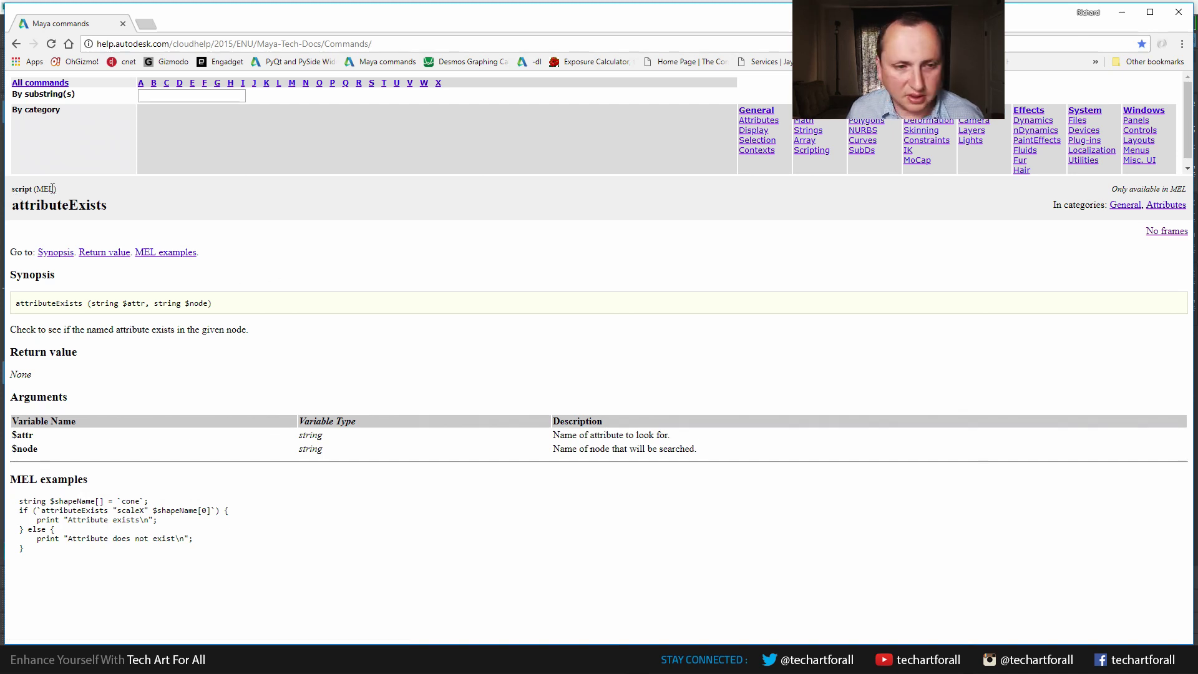
left_click(17, 44)
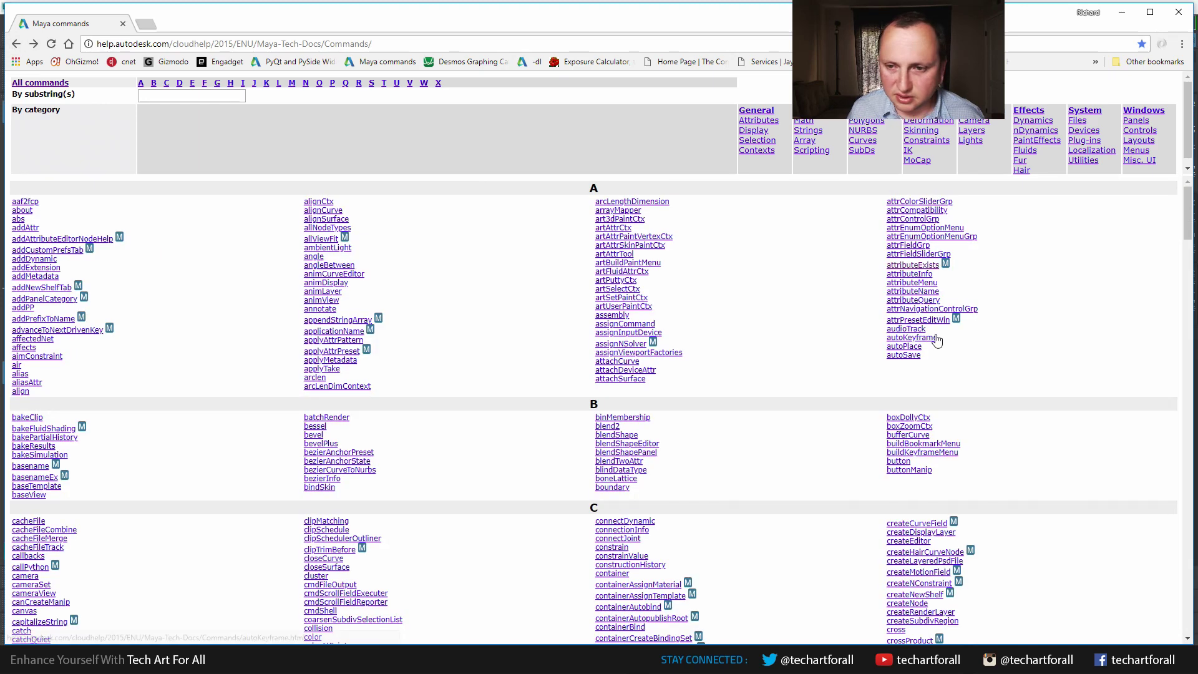
left_click(909, 245)
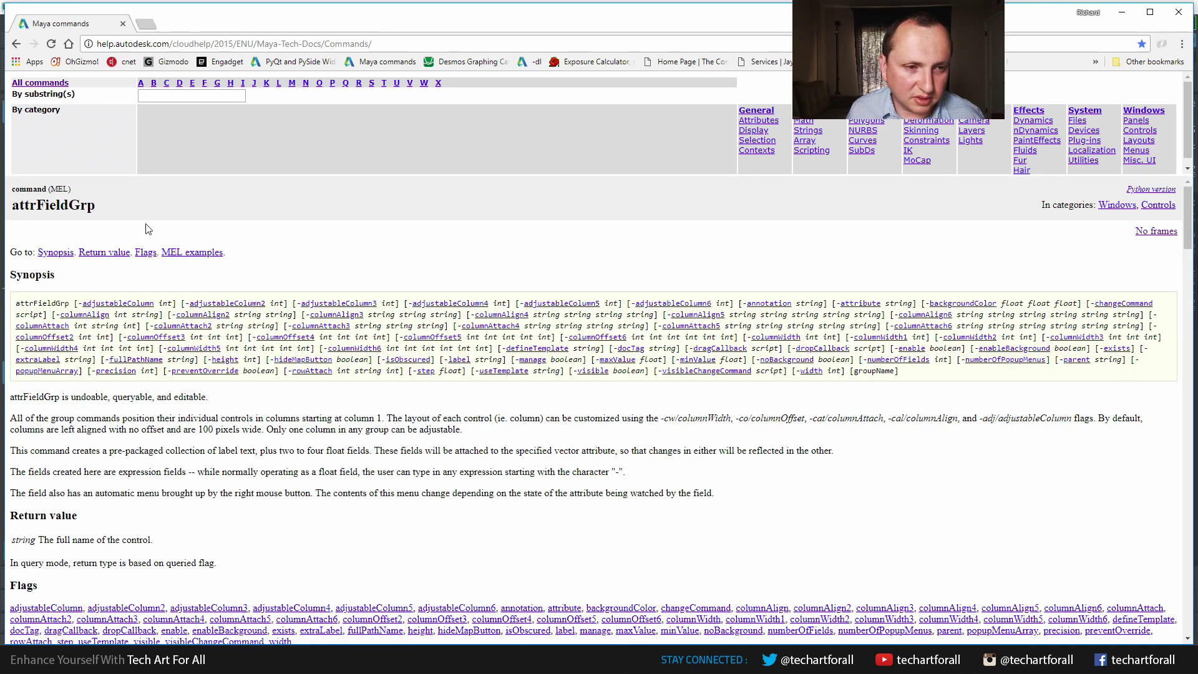
left_click(16, 44)
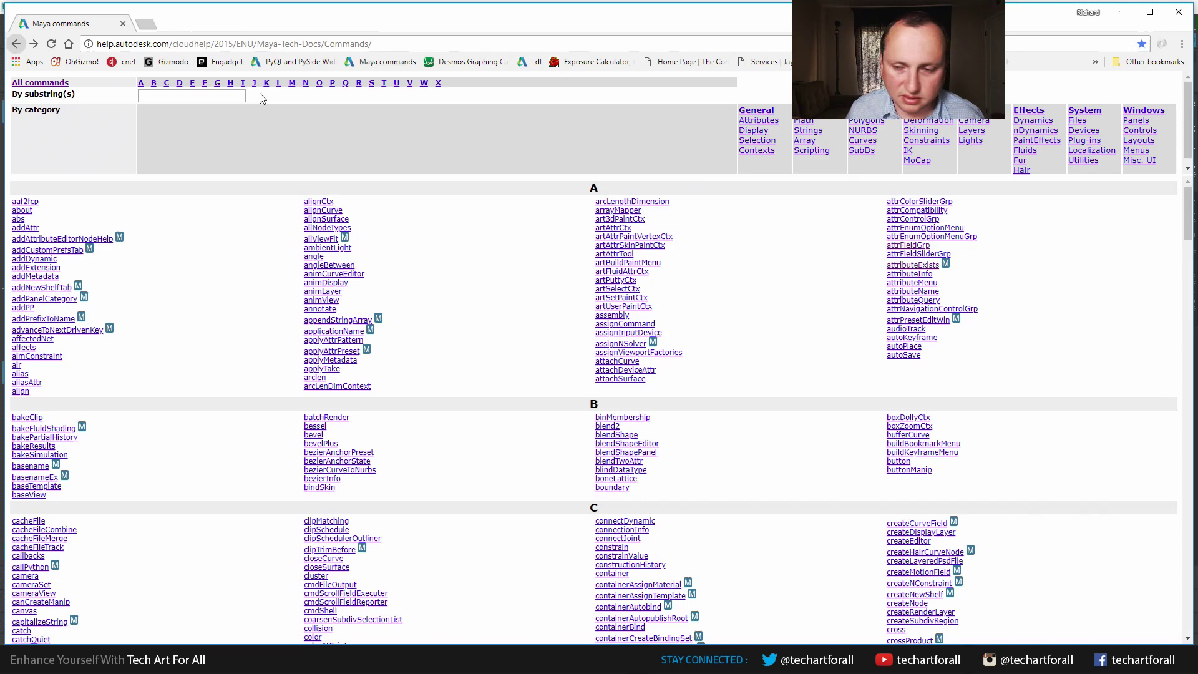
left_click(927, 268)
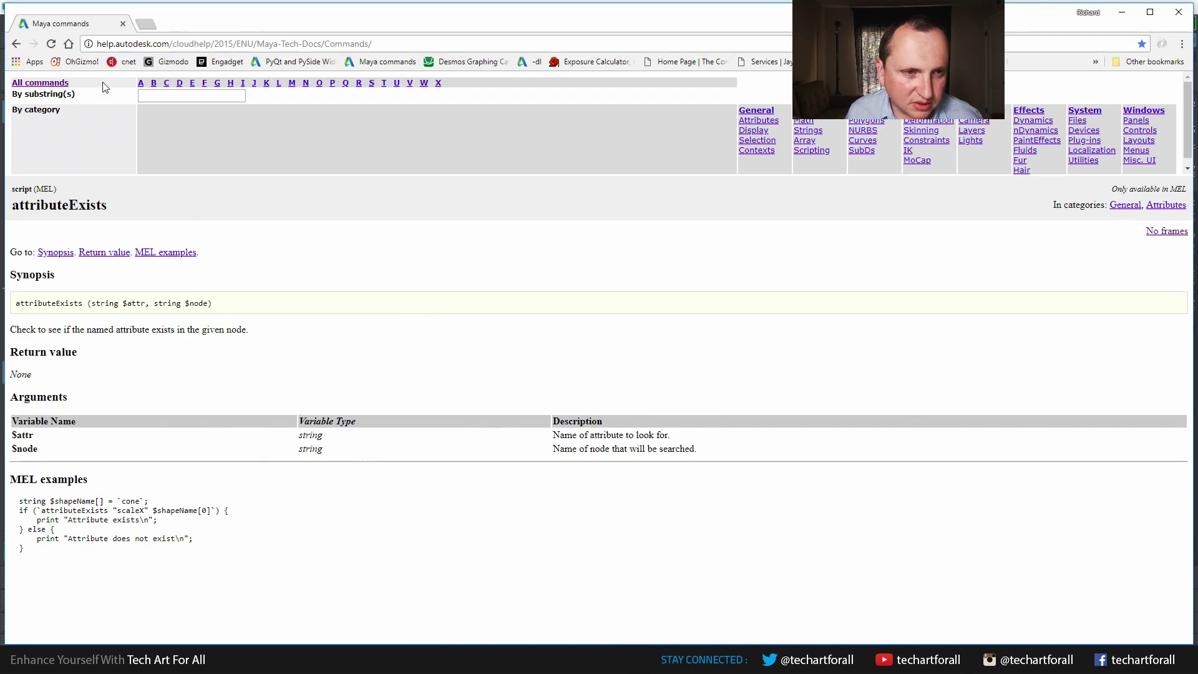
left_click(16, 44)
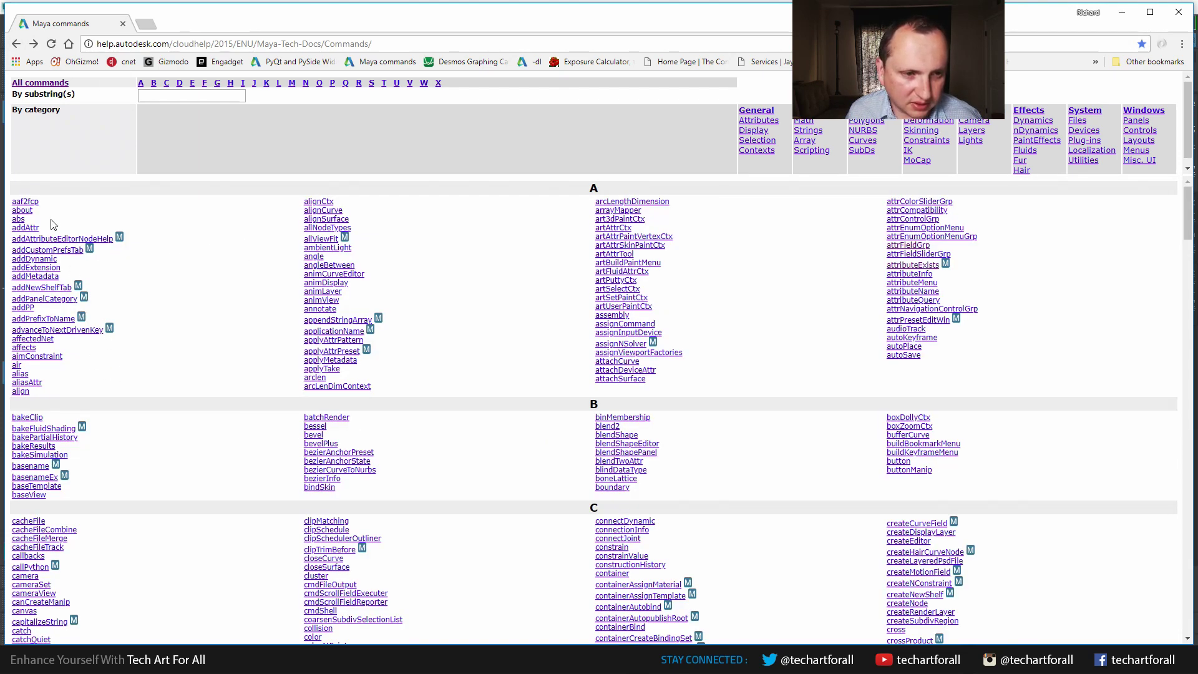
left_click(34, 227)
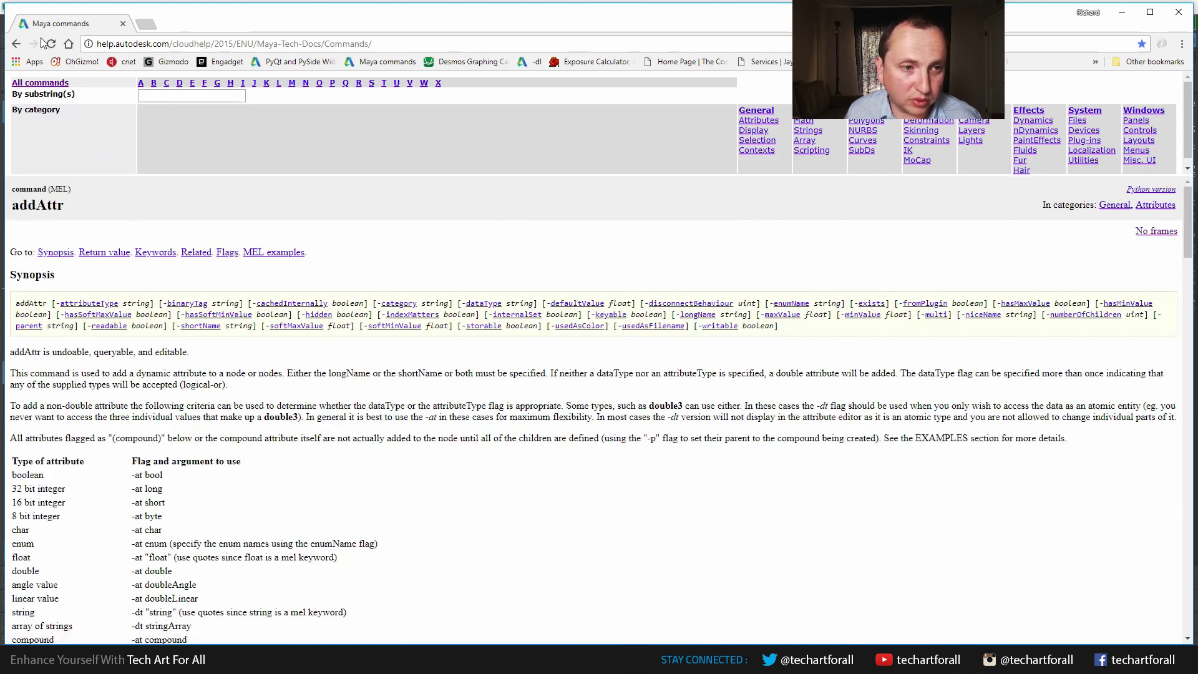
left_click(17, 44)
left_click(162, 97)
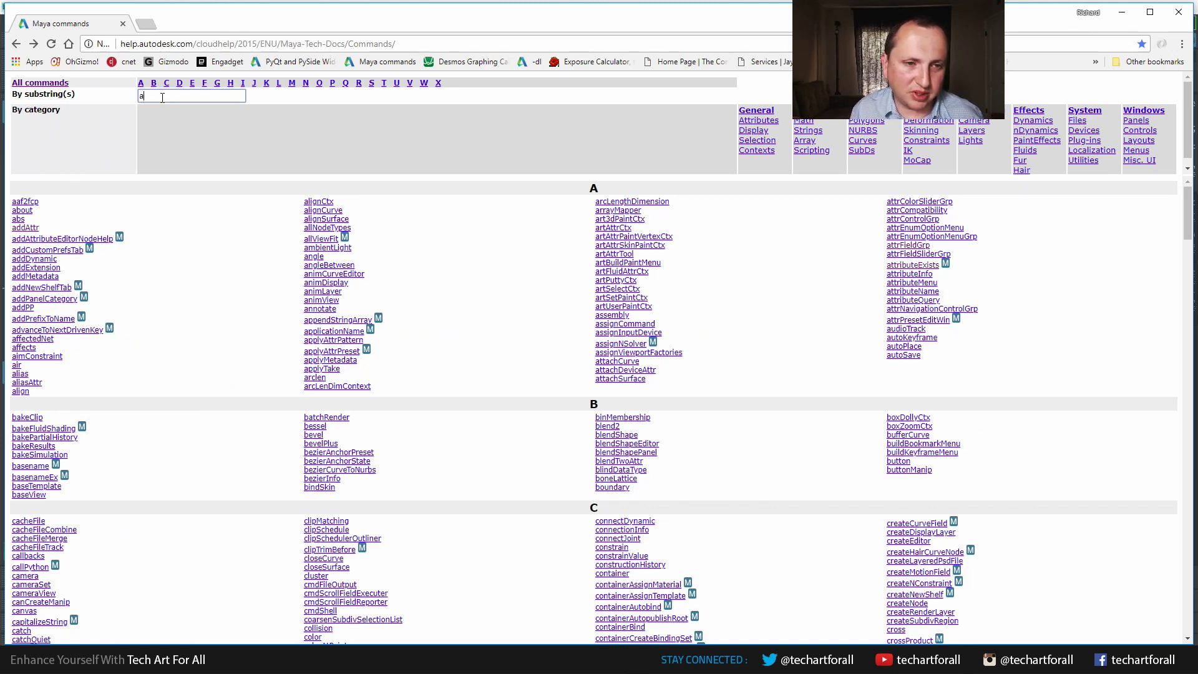
Step: Enter att in the By substring(s) field and scroll the filtered commands
type("attr")
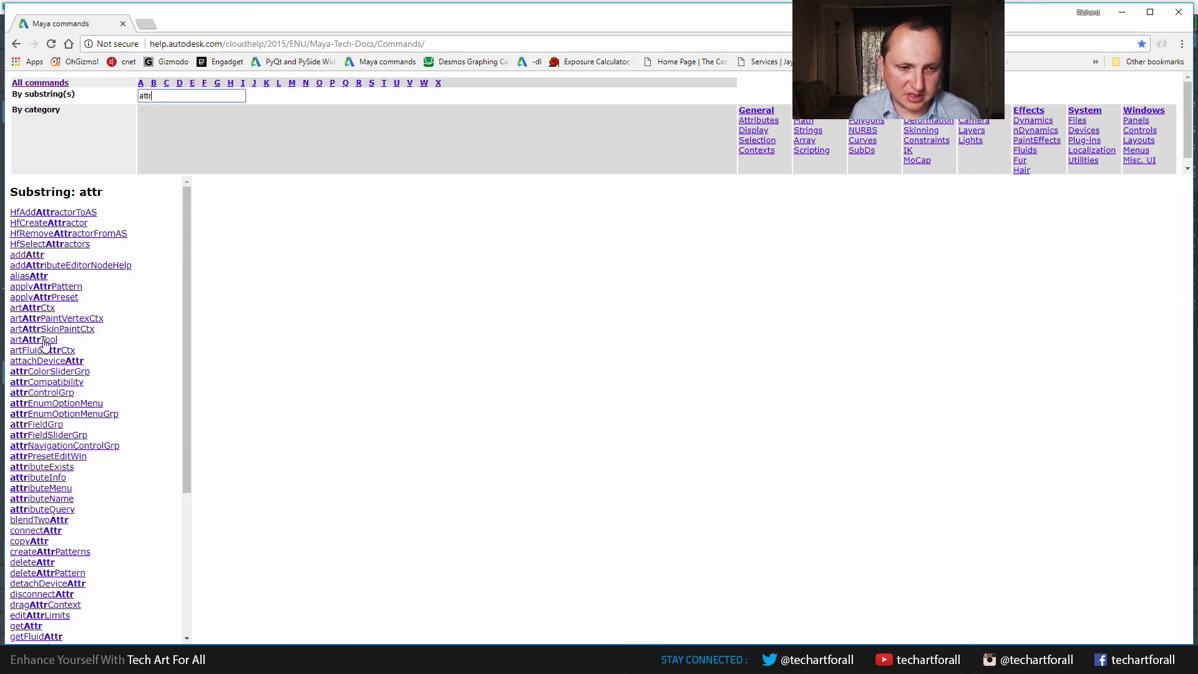
scroll(80, 430, "down", 2)
scroll(80, 430, "down", 1)
scroll(80, 455, "up", 4)
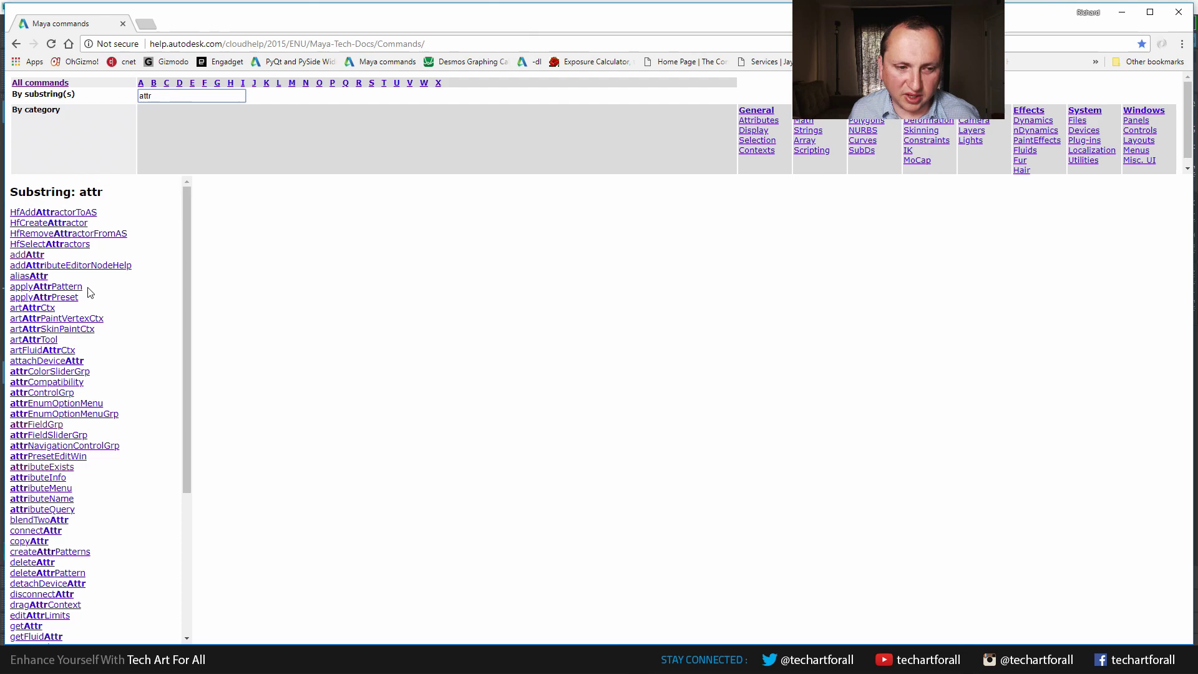
scroll(73, 287, "down", 1)
scroll(73, 287, "down", 3)
scroll(72, 287, "up", 4)
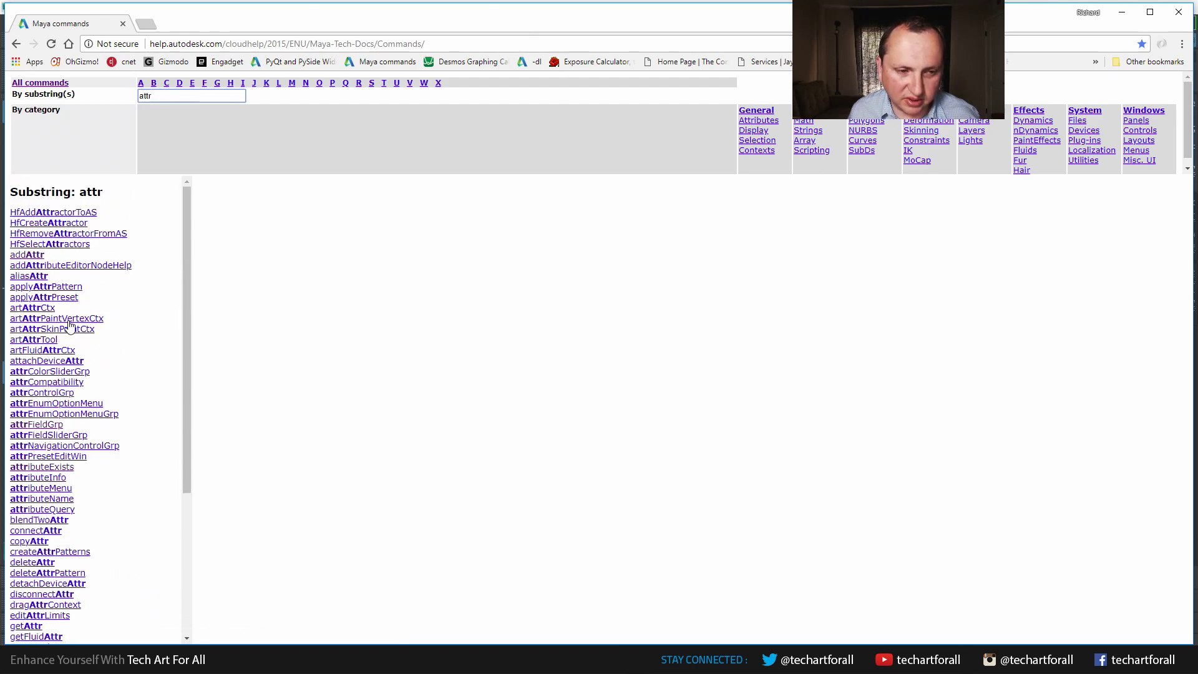
Step: Open the addAttr reference and scroll to its Related commands and Flags sections
left_click(34, 255)
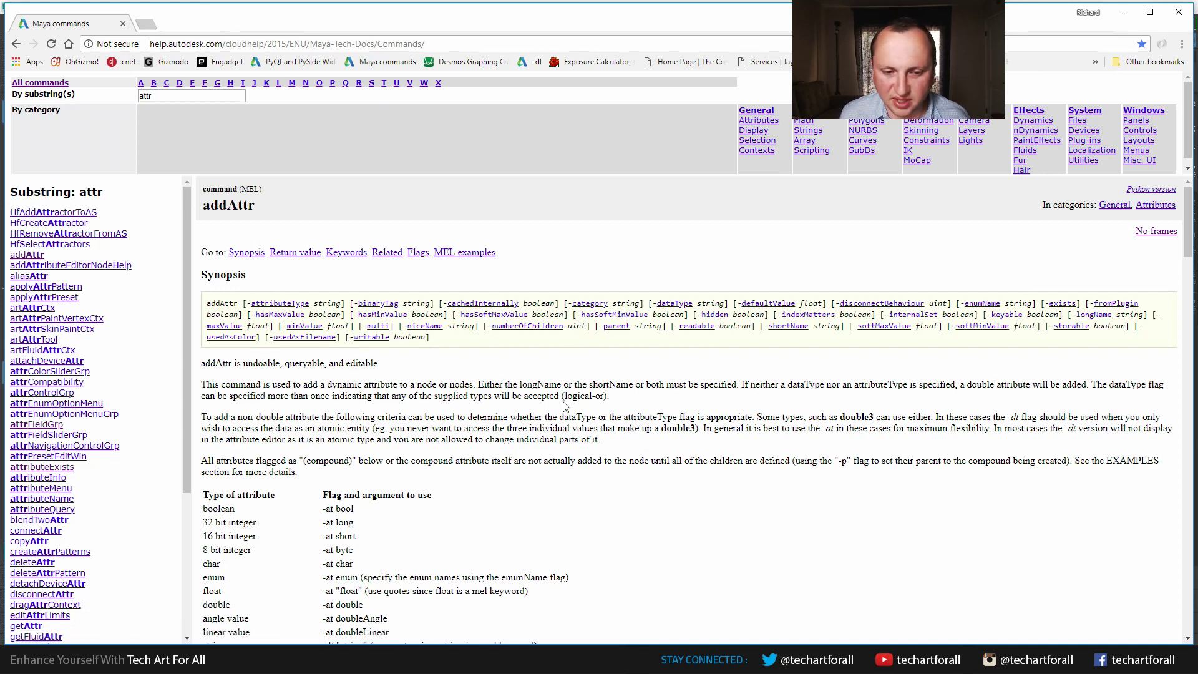
scroll(563, 406, "down", 10)
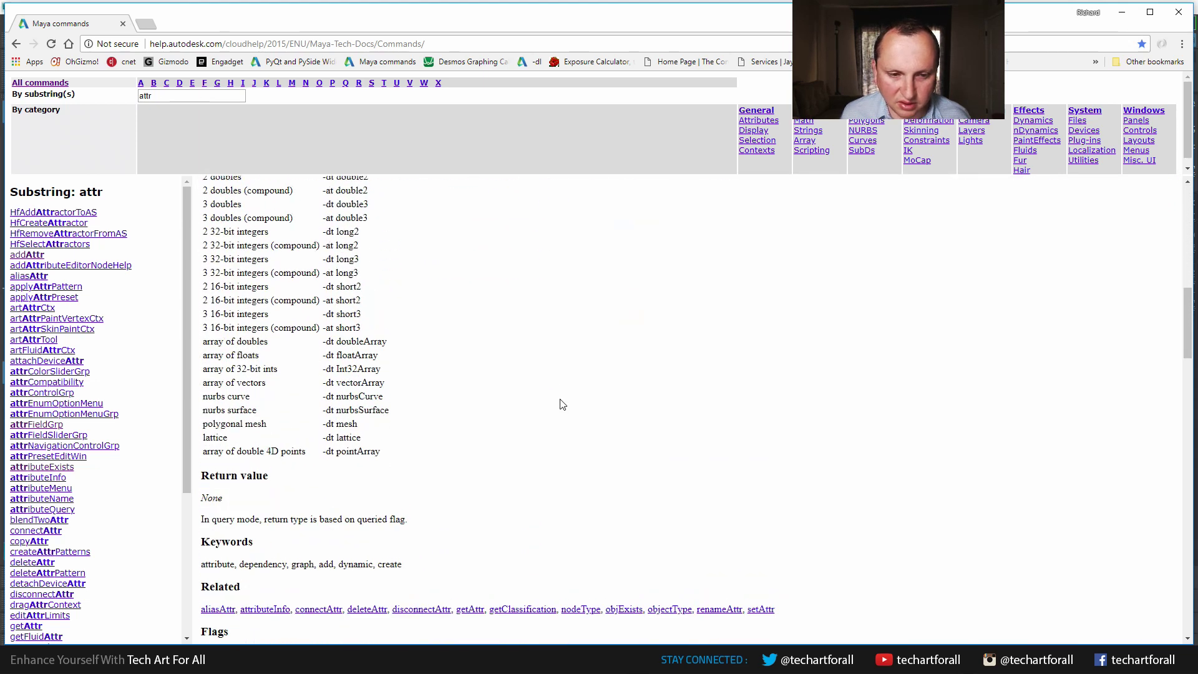
scroll(563, 406, "up", 10)
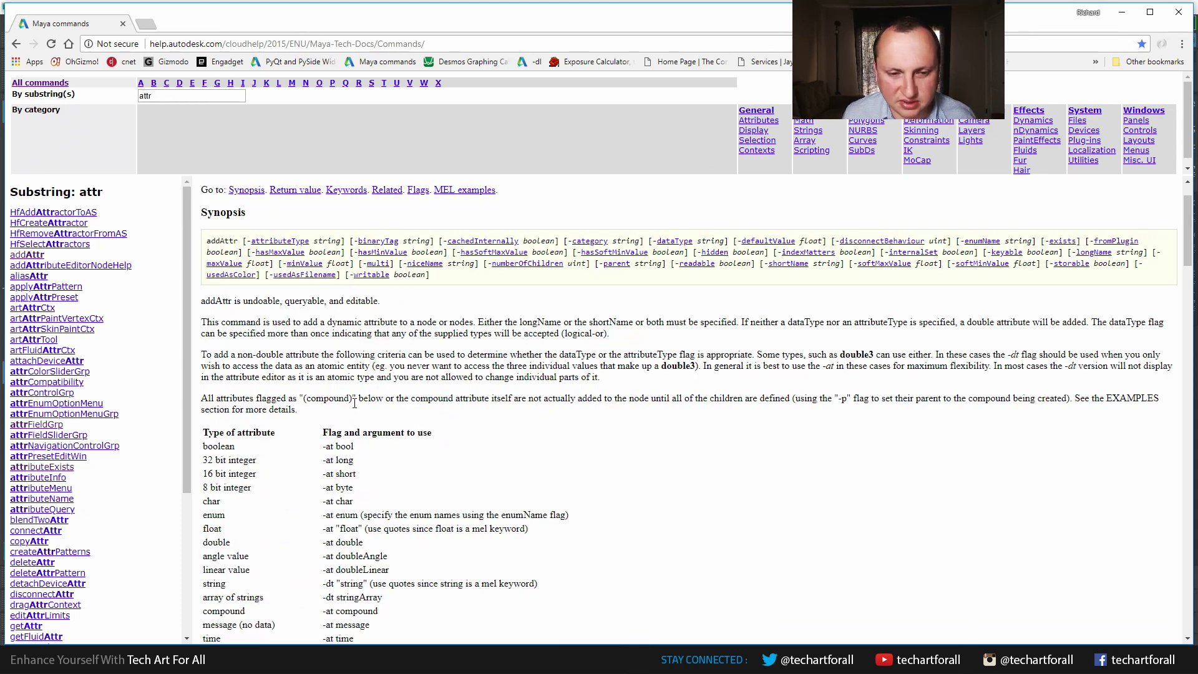
scroll(354, 403, "down", 3)
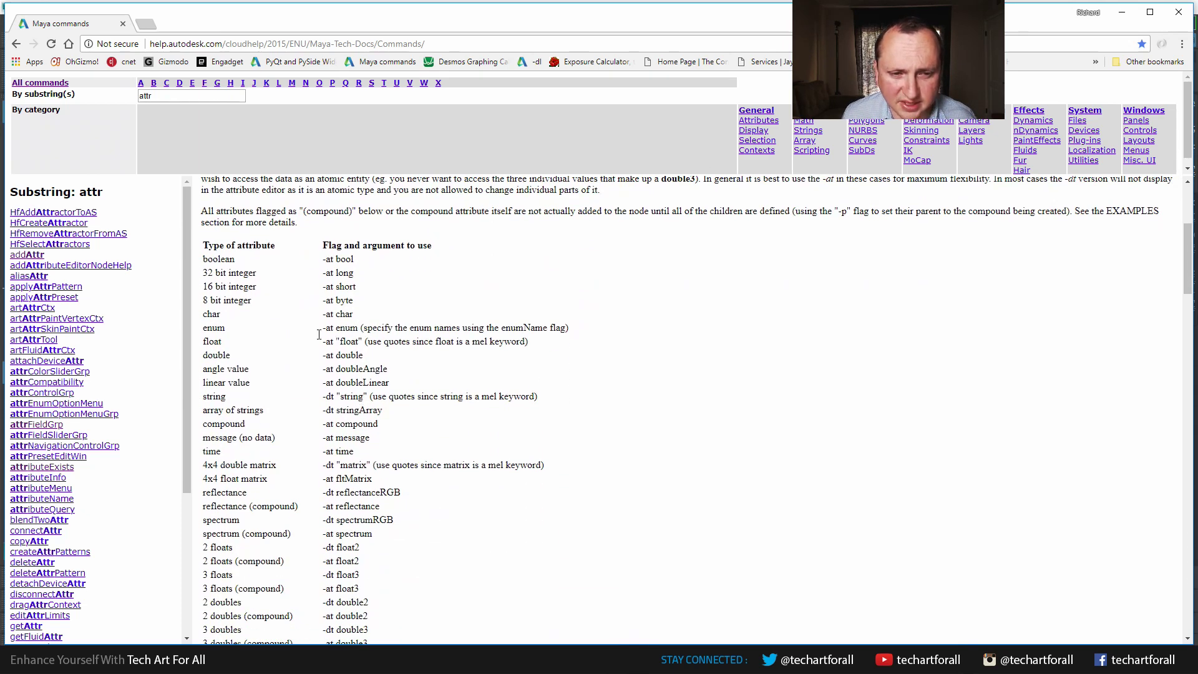
scroll(275, 367, "down", 4)
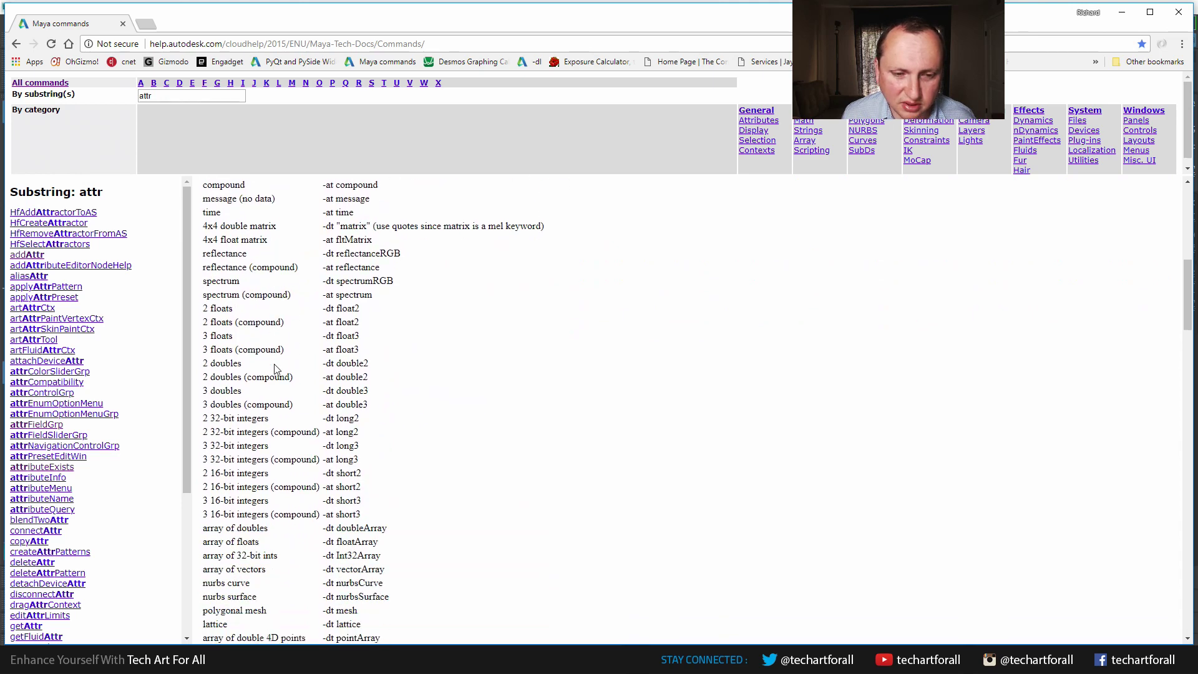
scroll(275, 367, "down", 5)
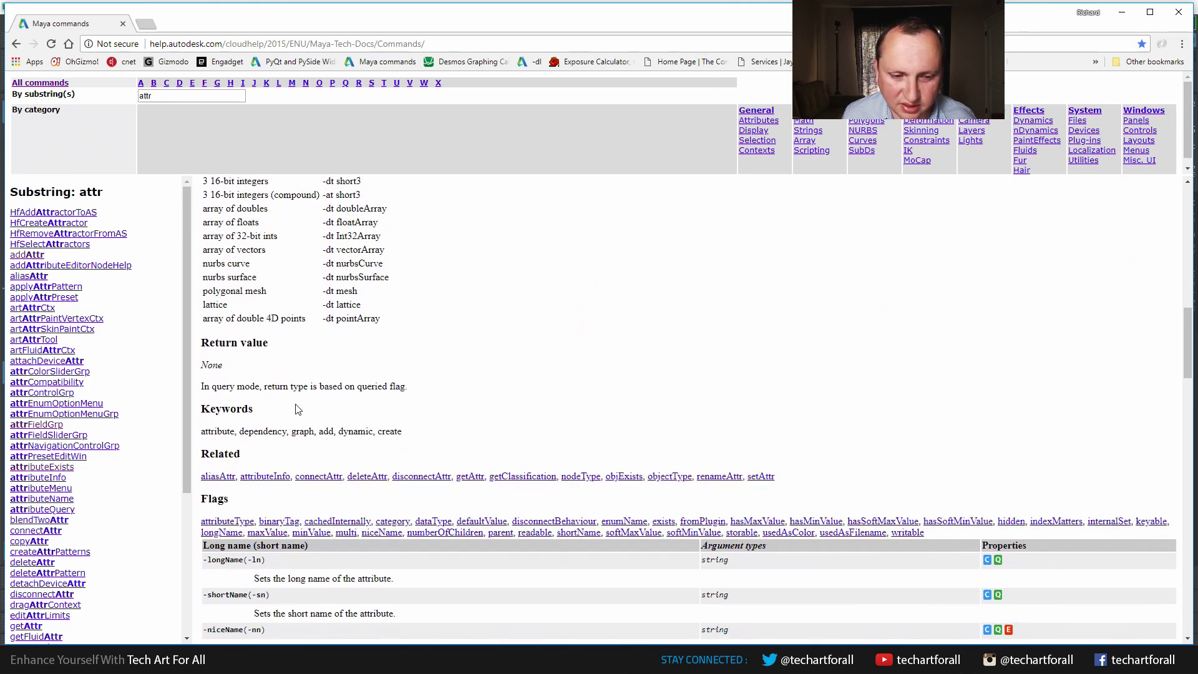
scroll(306, 362, "down", 1)
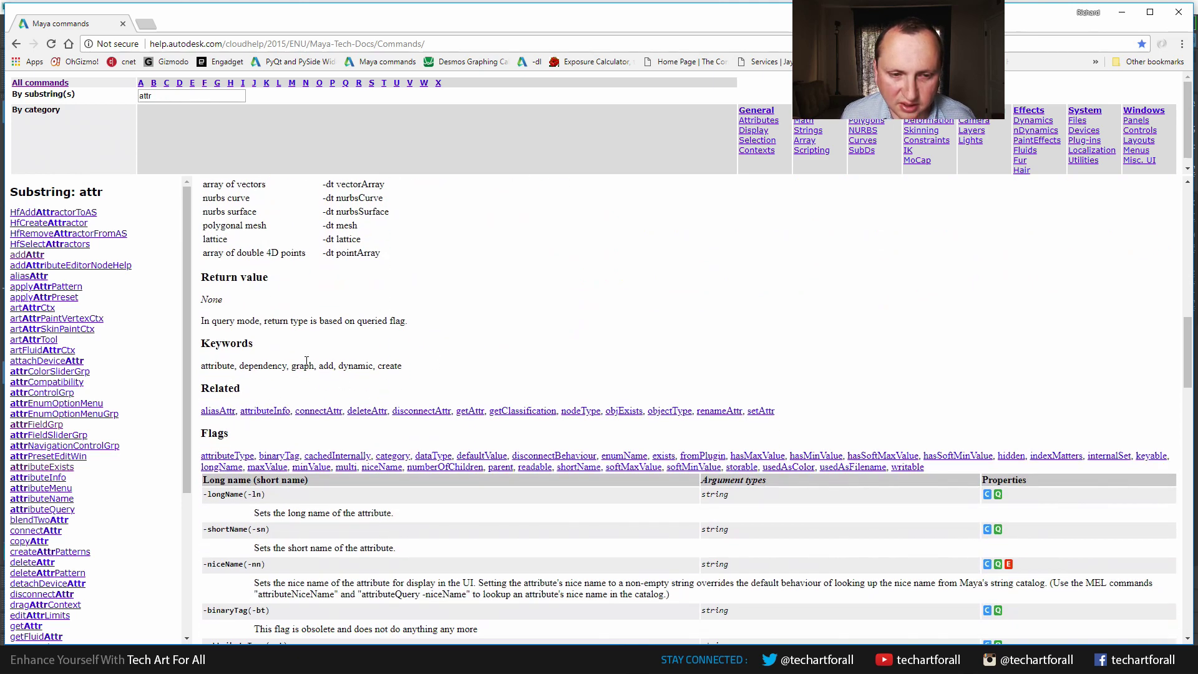
left_click(762, 412)
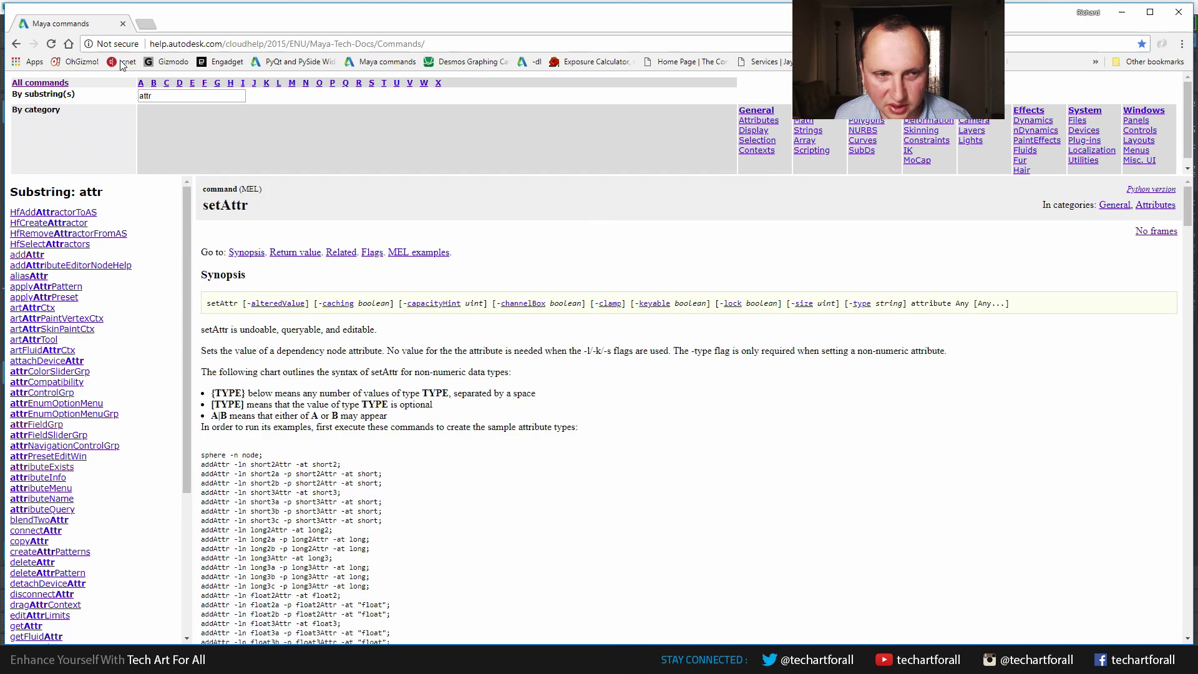
left_click(19, 45)
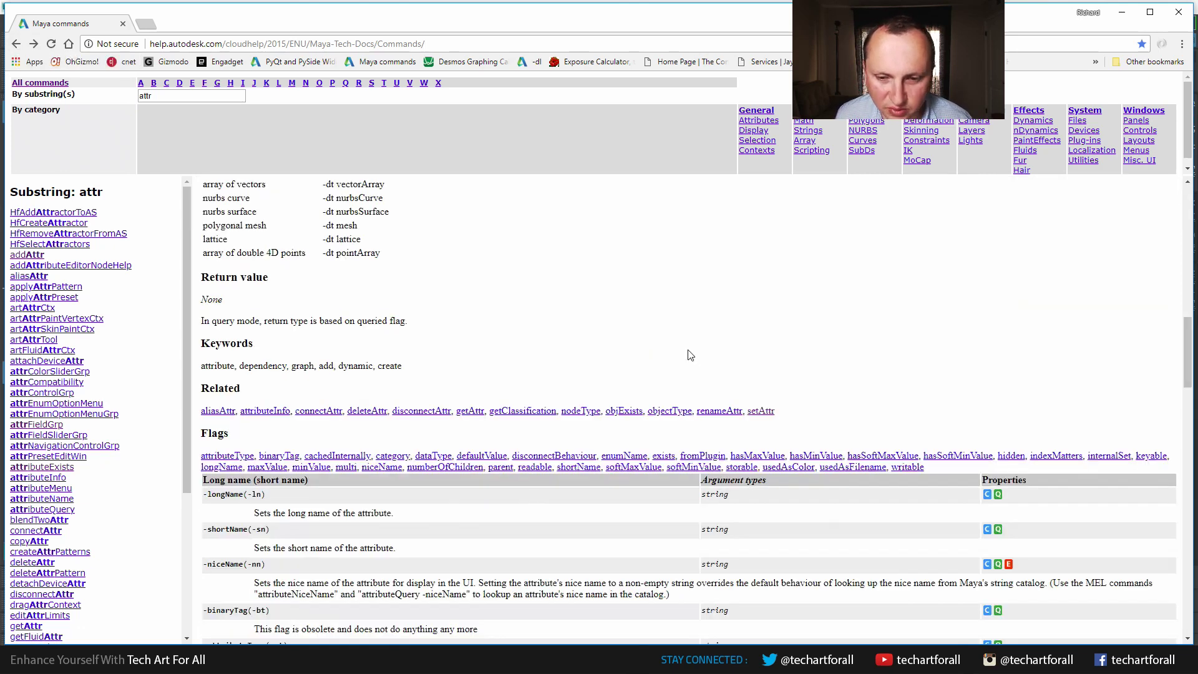
scroll(489, 372, "down", 3)
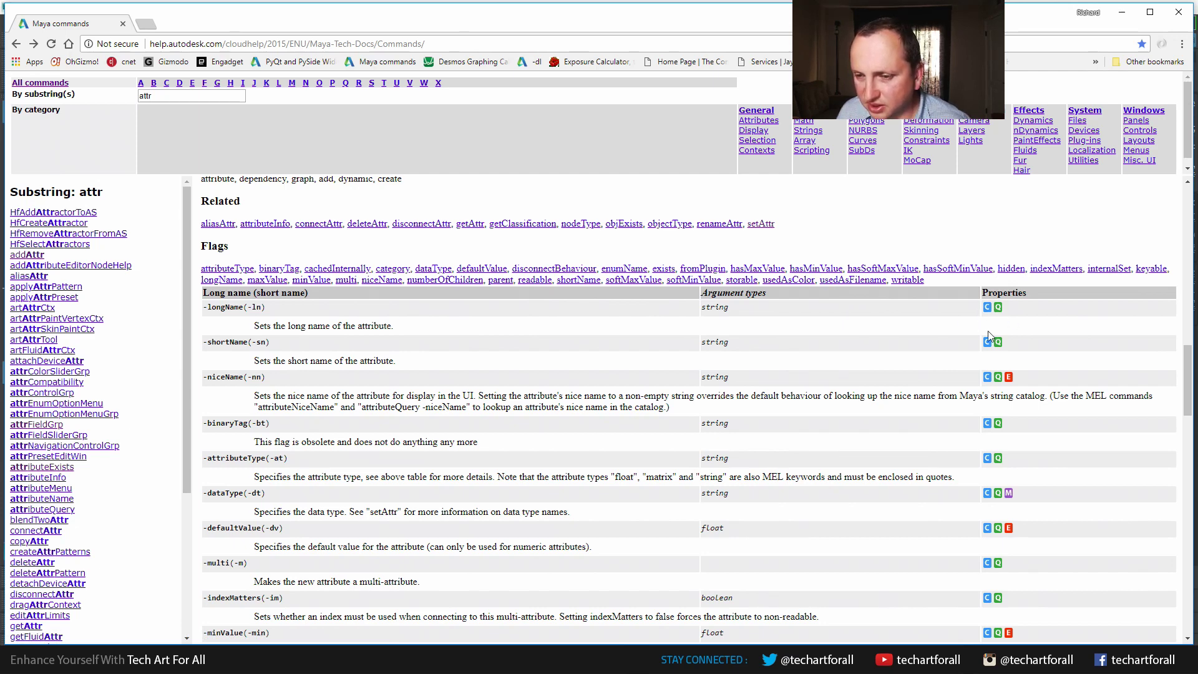
mouse_move(987, 314)
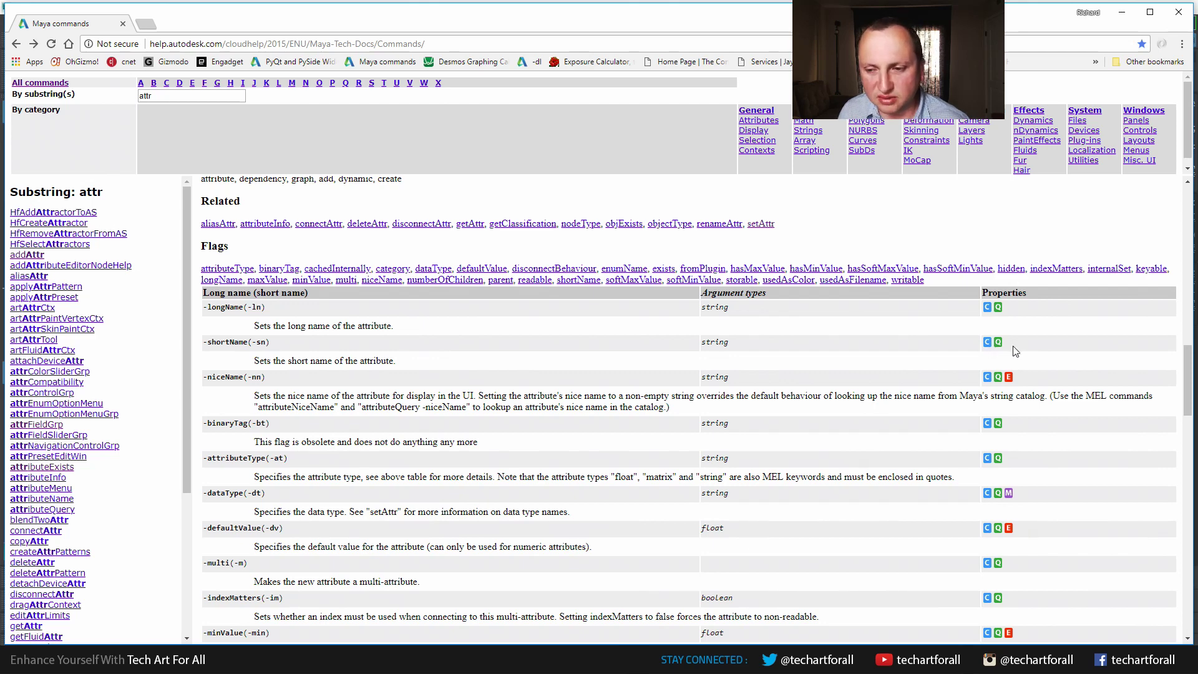
scroll(1004, 361, "down", 2)
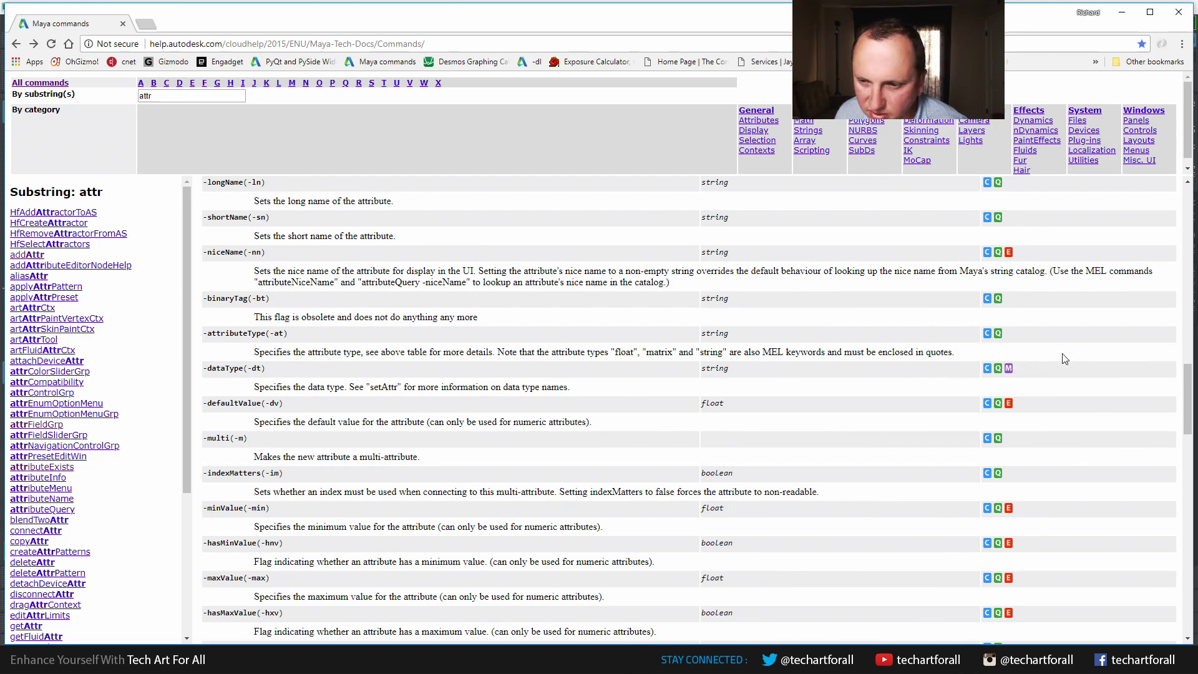
scroll(1021, 375, "down", 3)
scroll(1023, 375, "down", 8)
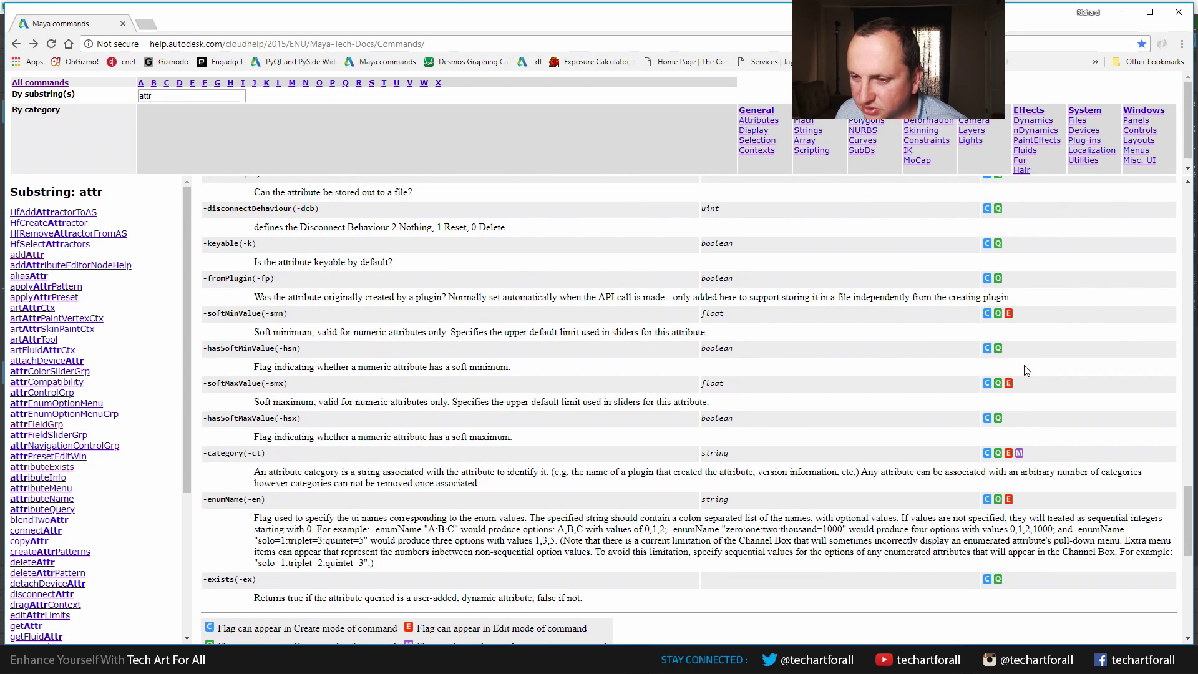
scroll(1026, 371, "down", 3)
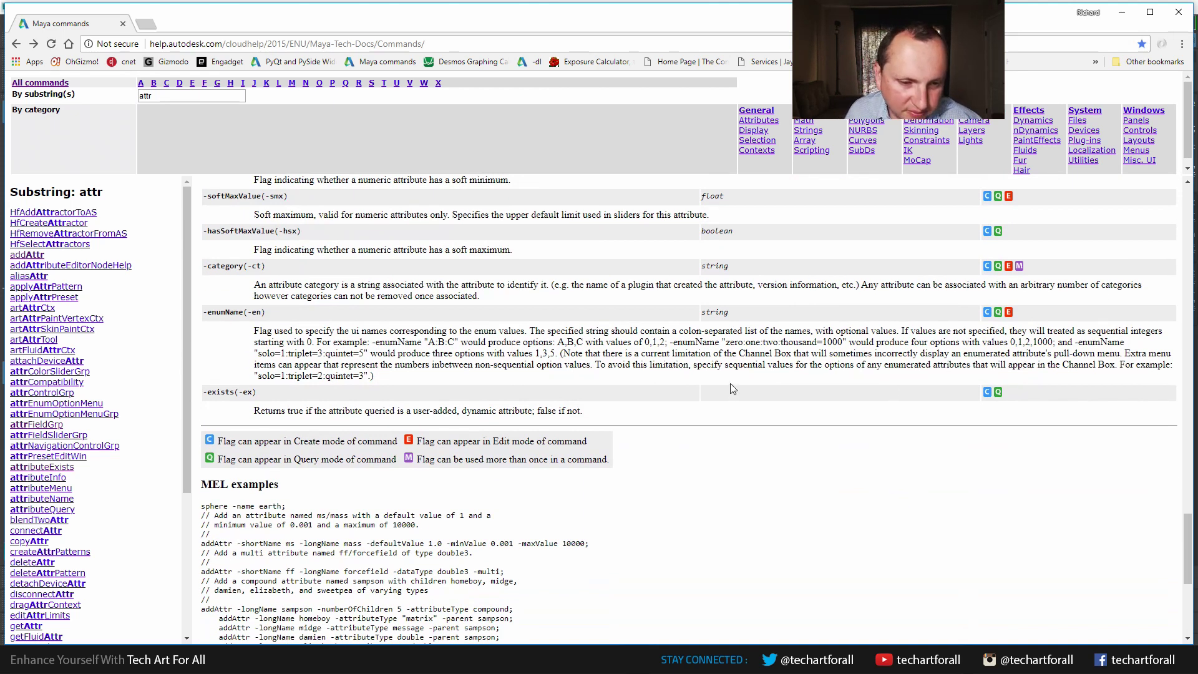
Step: Scroll through the MEL examples and open the attrControlGrp command reference
scroll(730, 383, "down", 2)
scroll(330, 366, "down", 2)
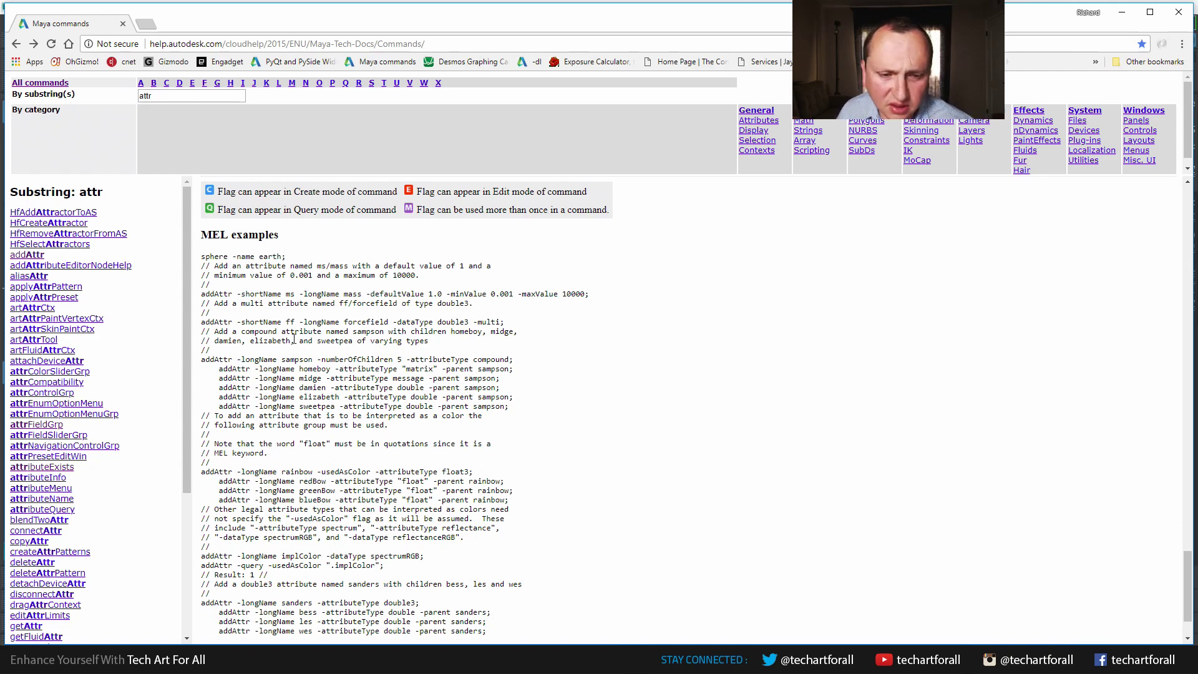
scroll(254, 376, "down", 1)
scroll(254, 377, "down", 1)
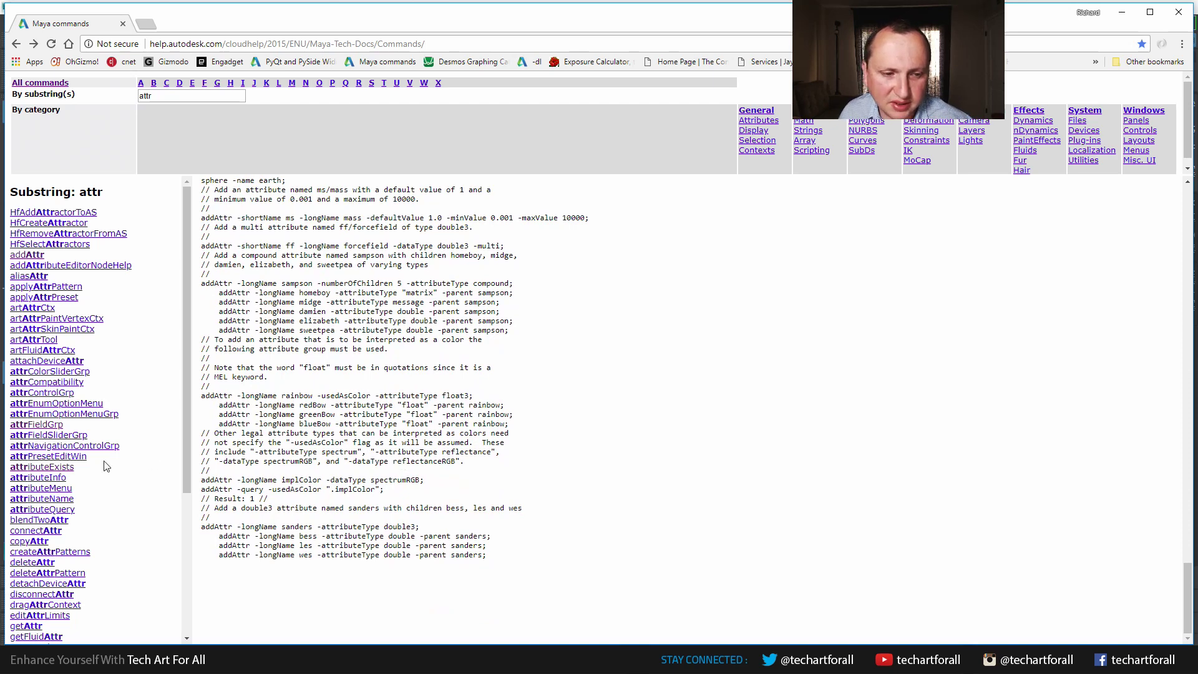
left_click(56, 393)
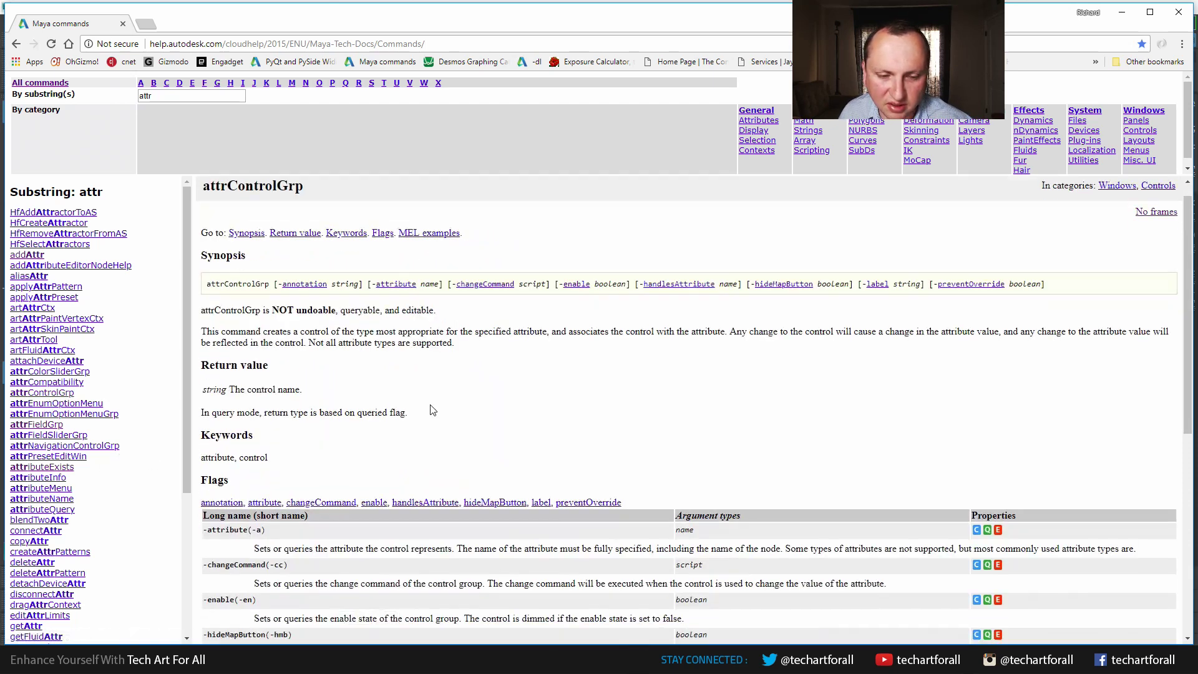
scroll(424, 419, "down", 8)
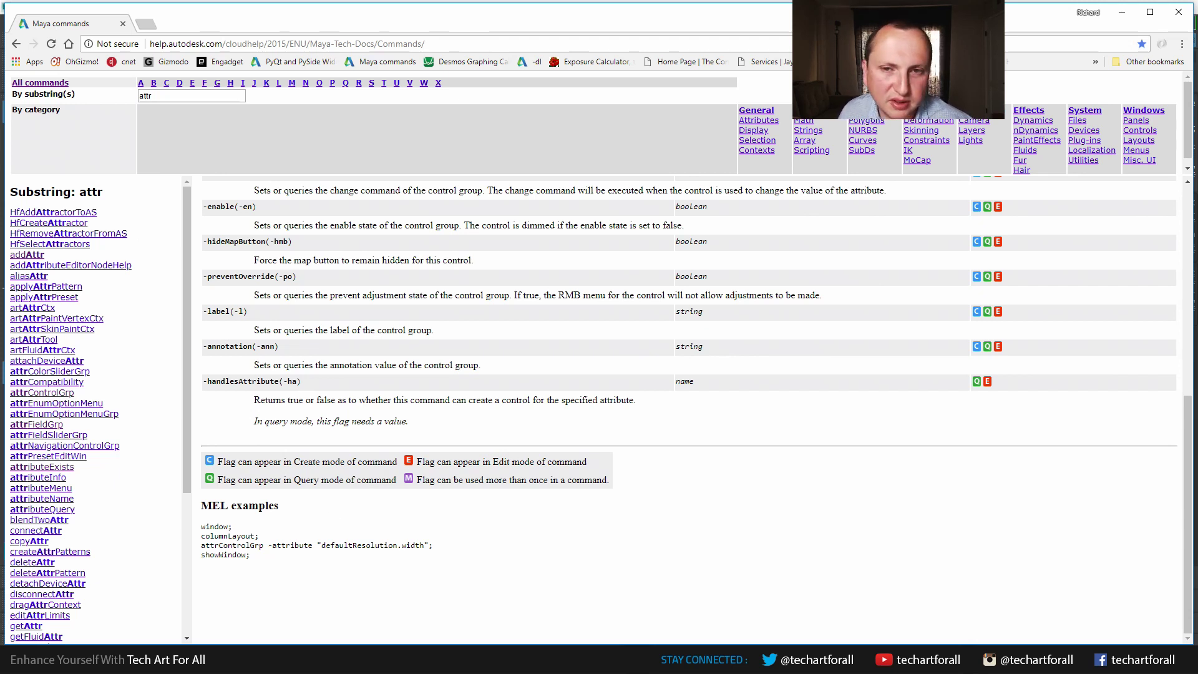
Step: Close the help browser and run 'help addAttr' from the MEL command line
left_click(1178, 14)
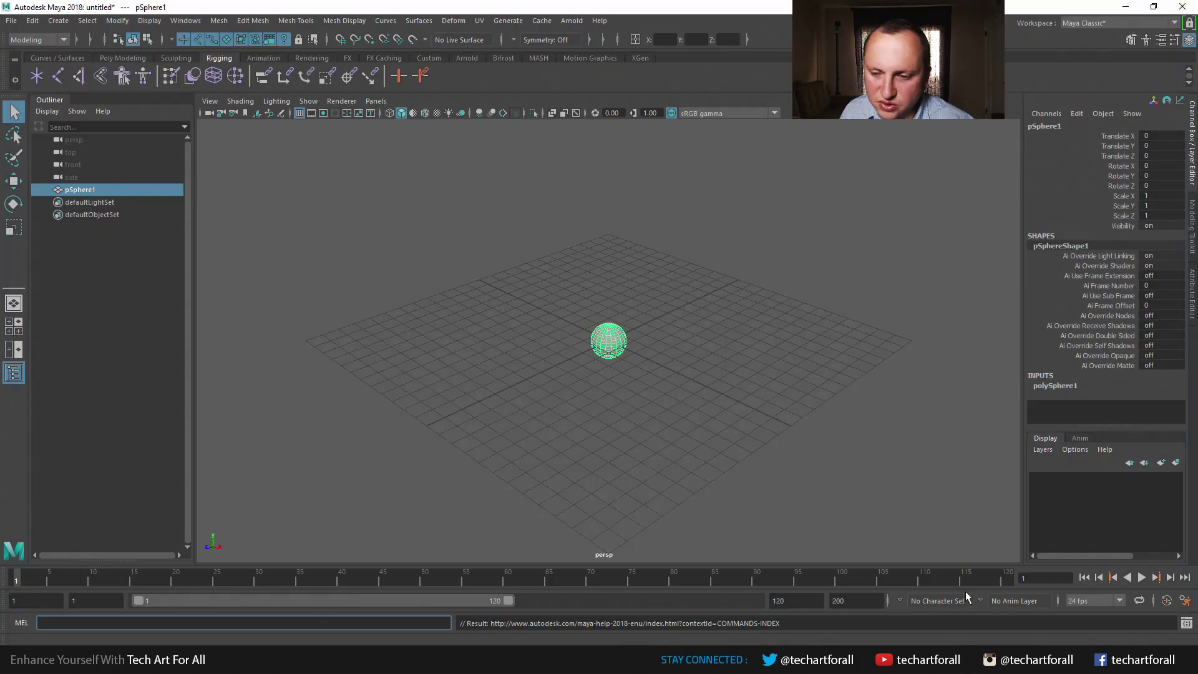
left_click(795, 624)
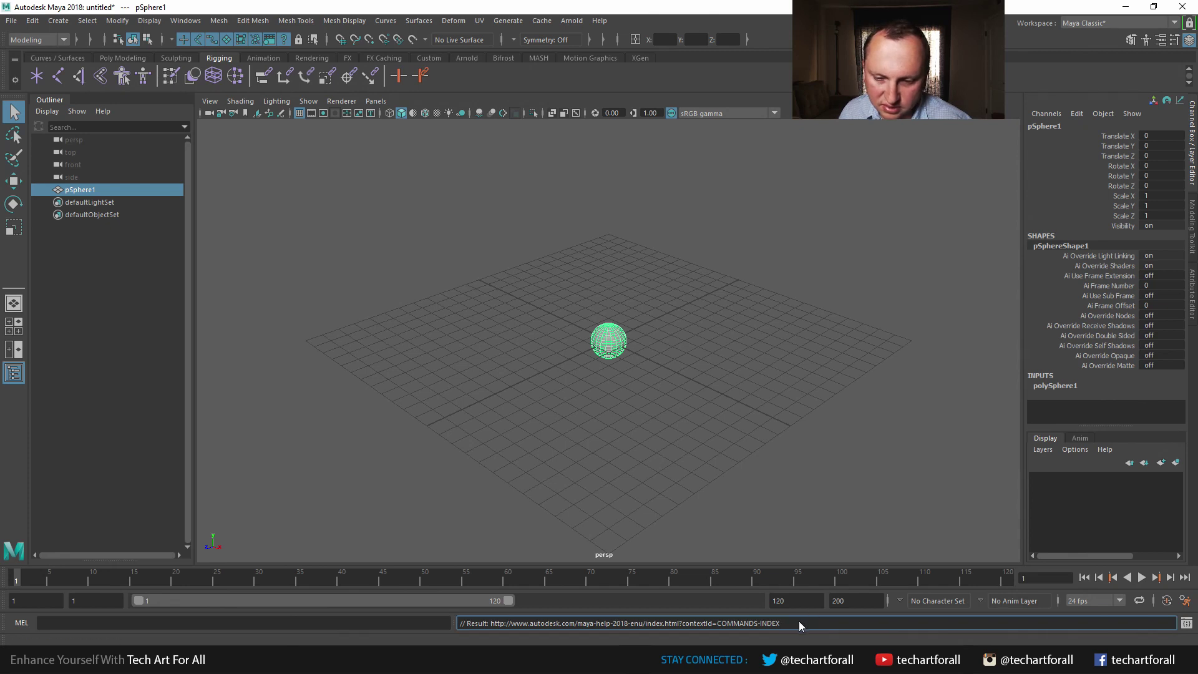
left_click(242, 622)
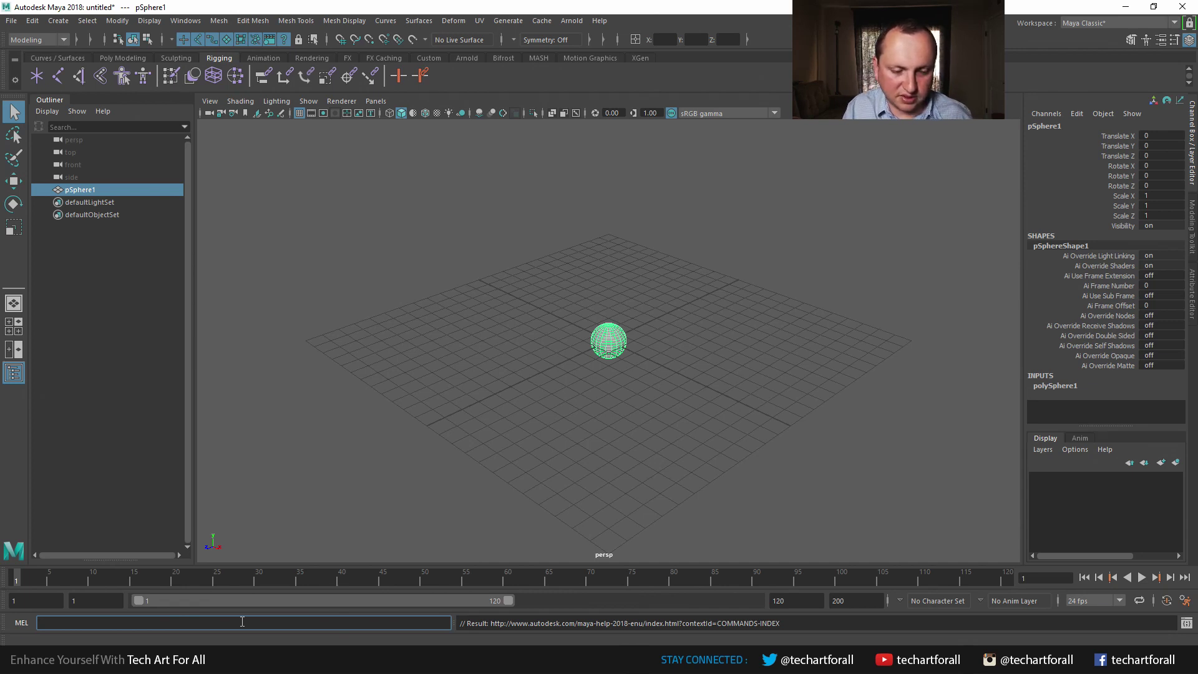
type("help")
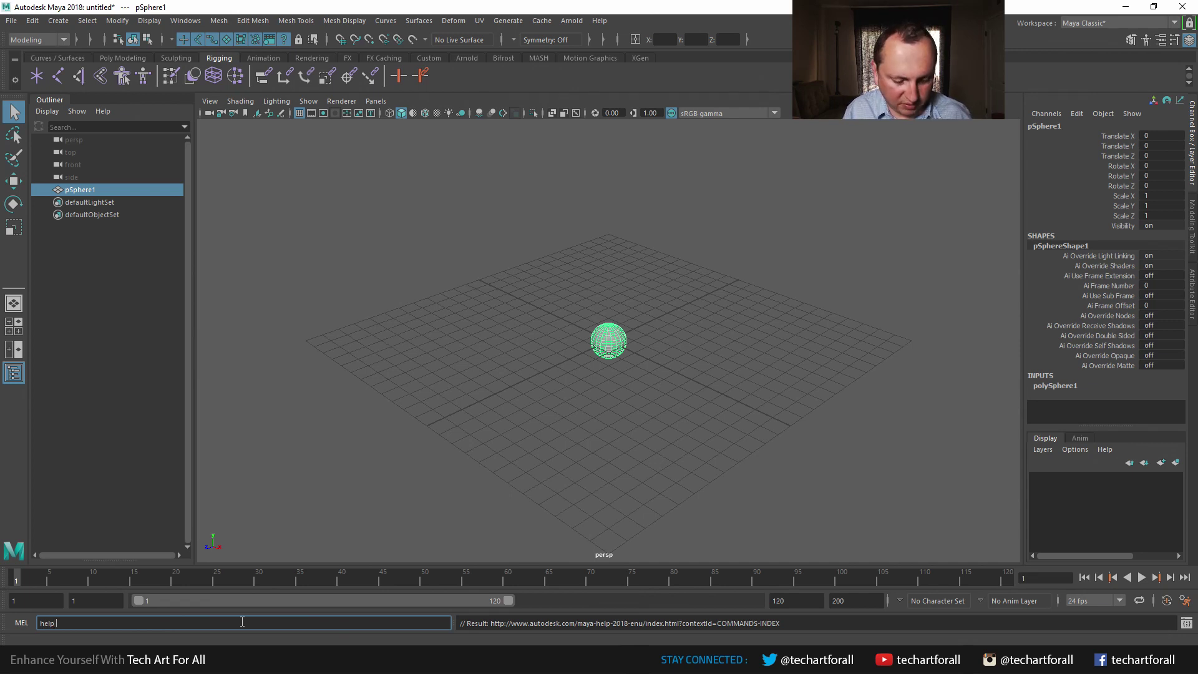
type("ad")
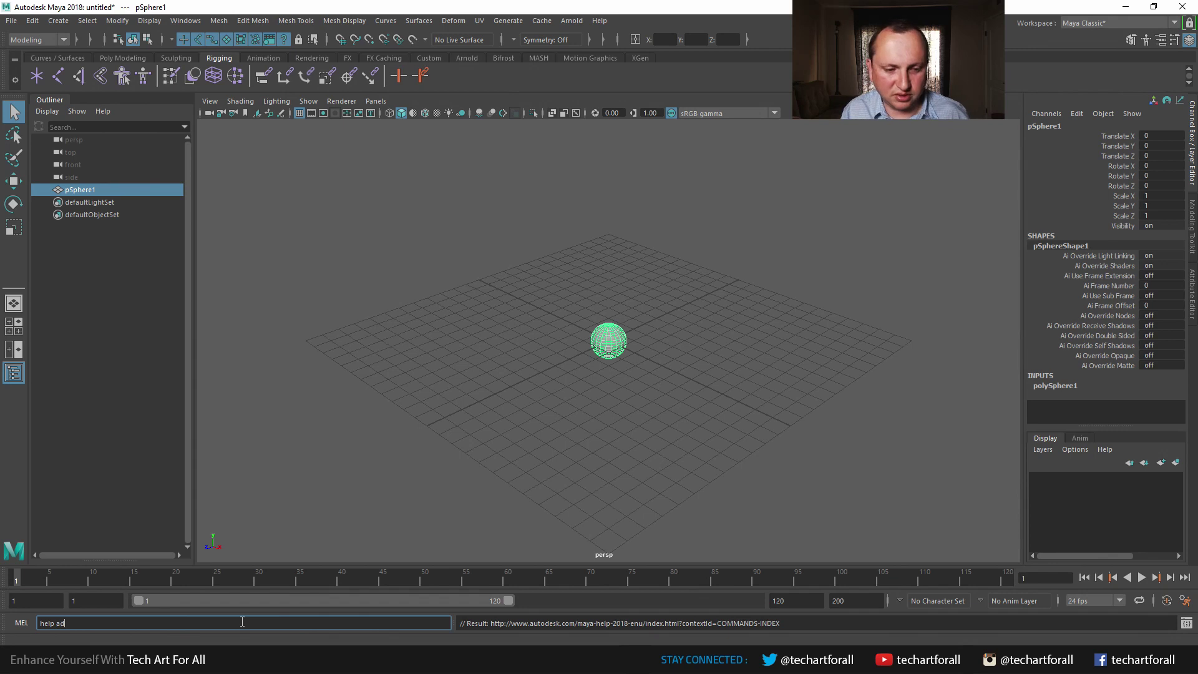
type("dAttr")
key("Return")
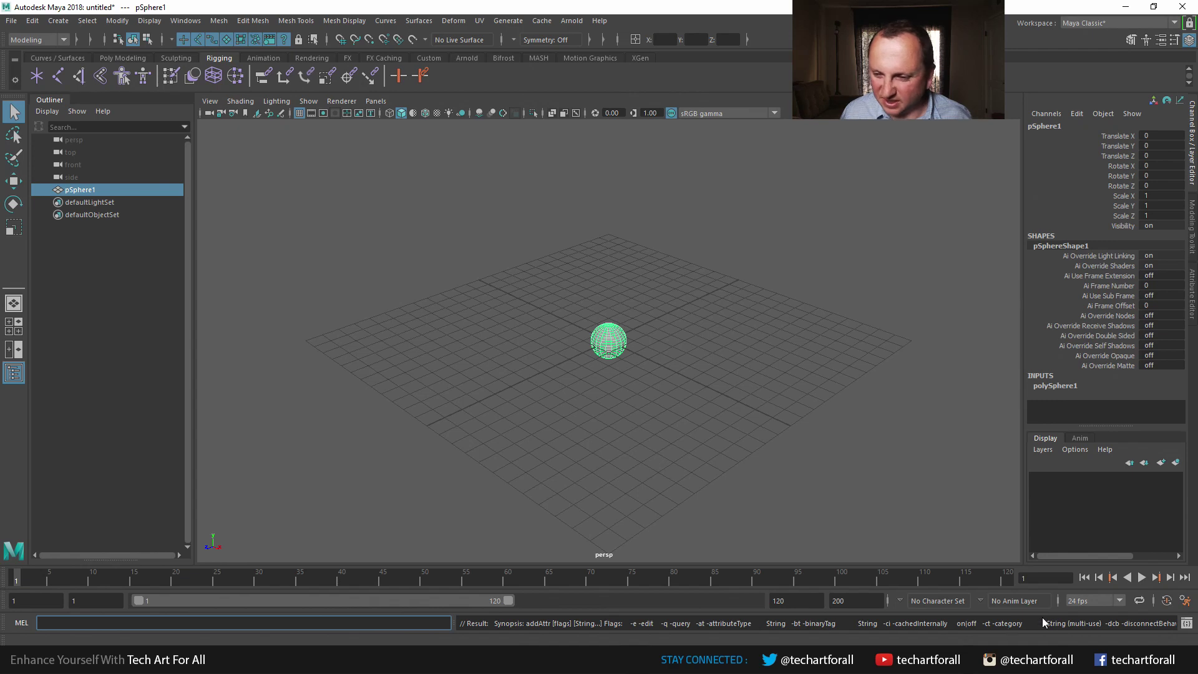
Step: Open the Script Editor, reposition it, and clear its output history
left_click(1186, 622)
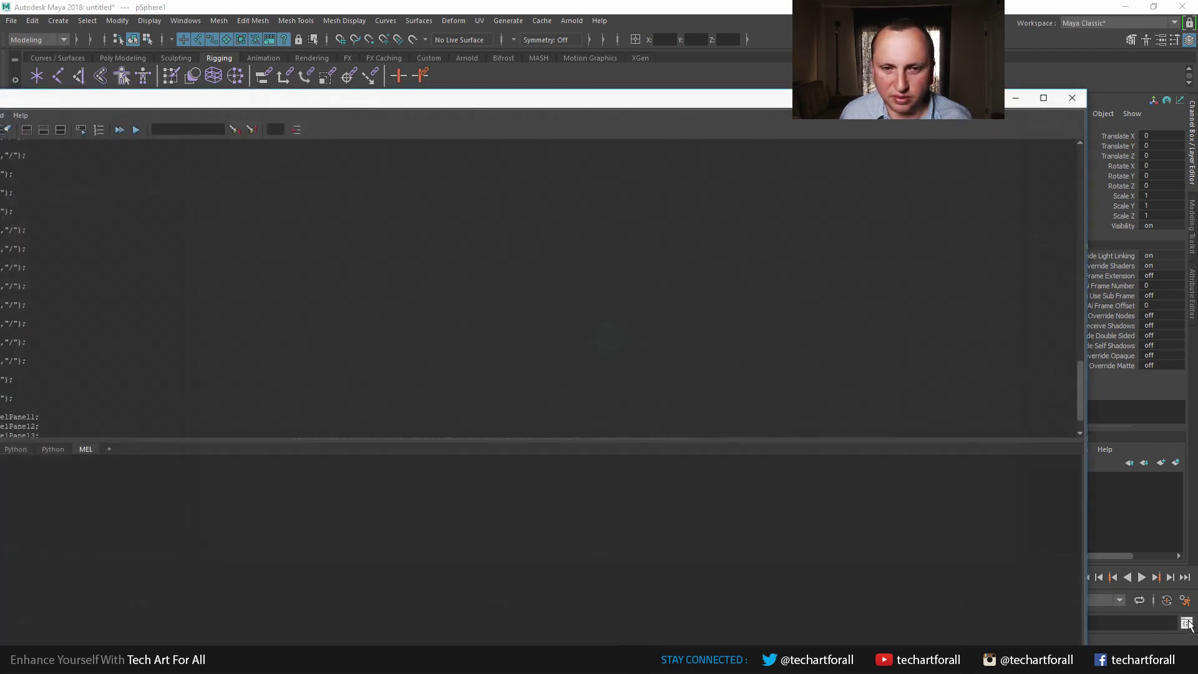
left_click_drag(393, 96, 424, 2)
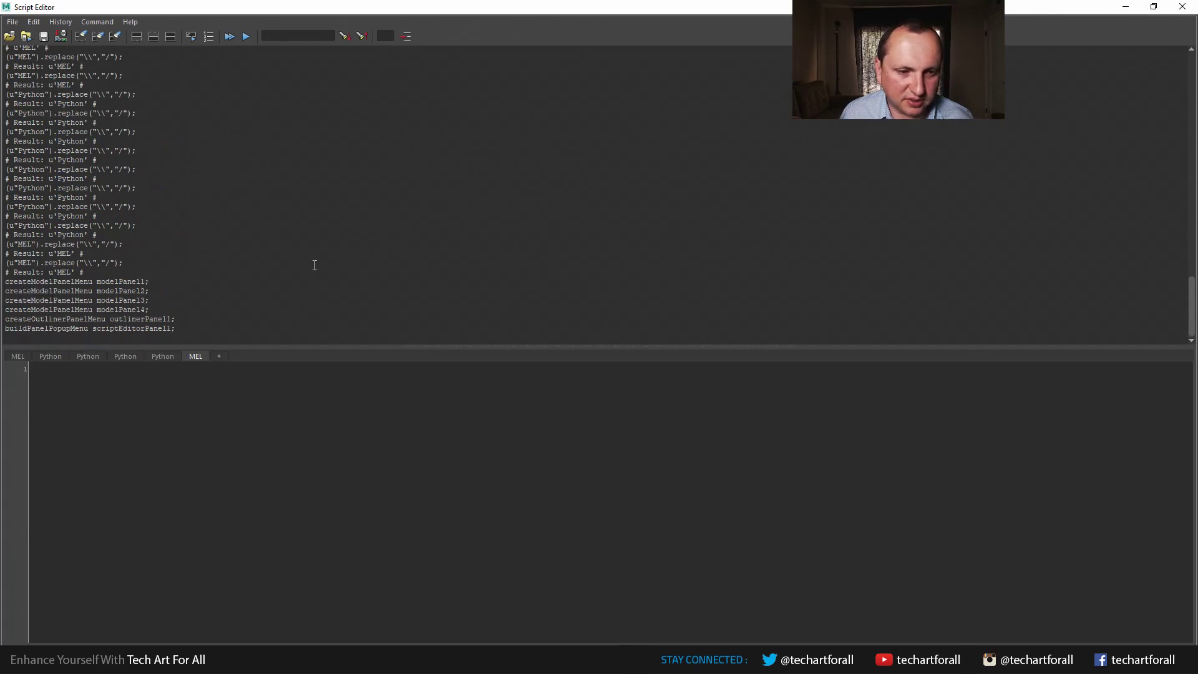
scroll(81, 66, "up", 15)
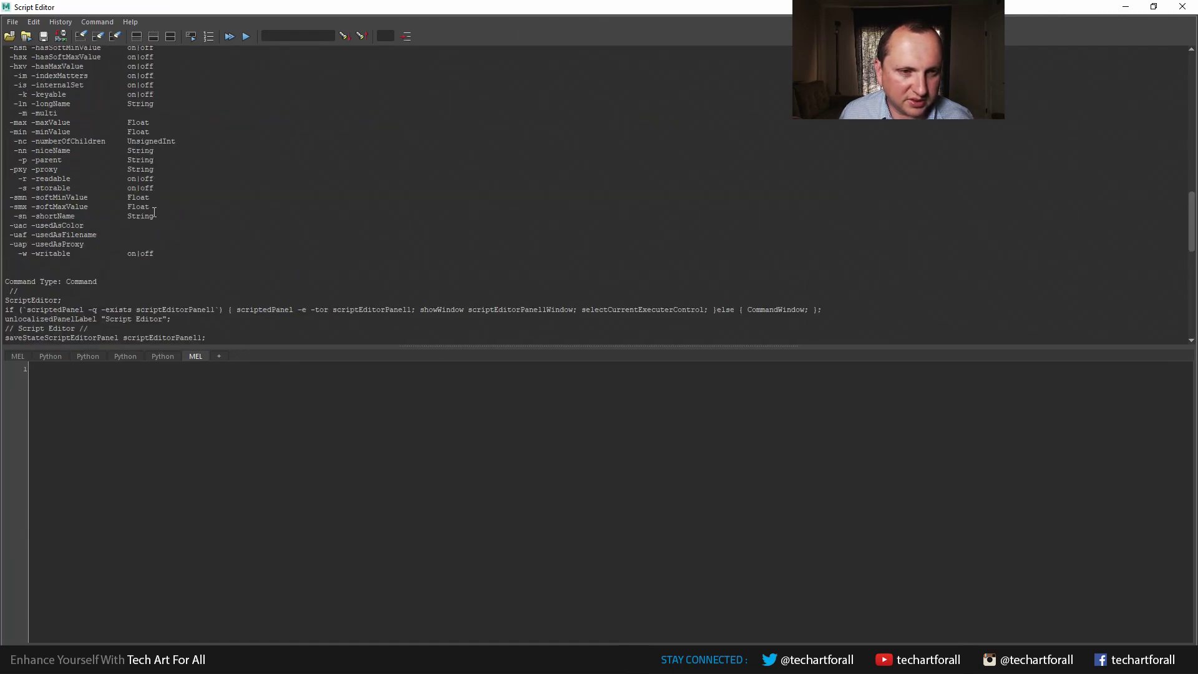
left_click(39, 20)
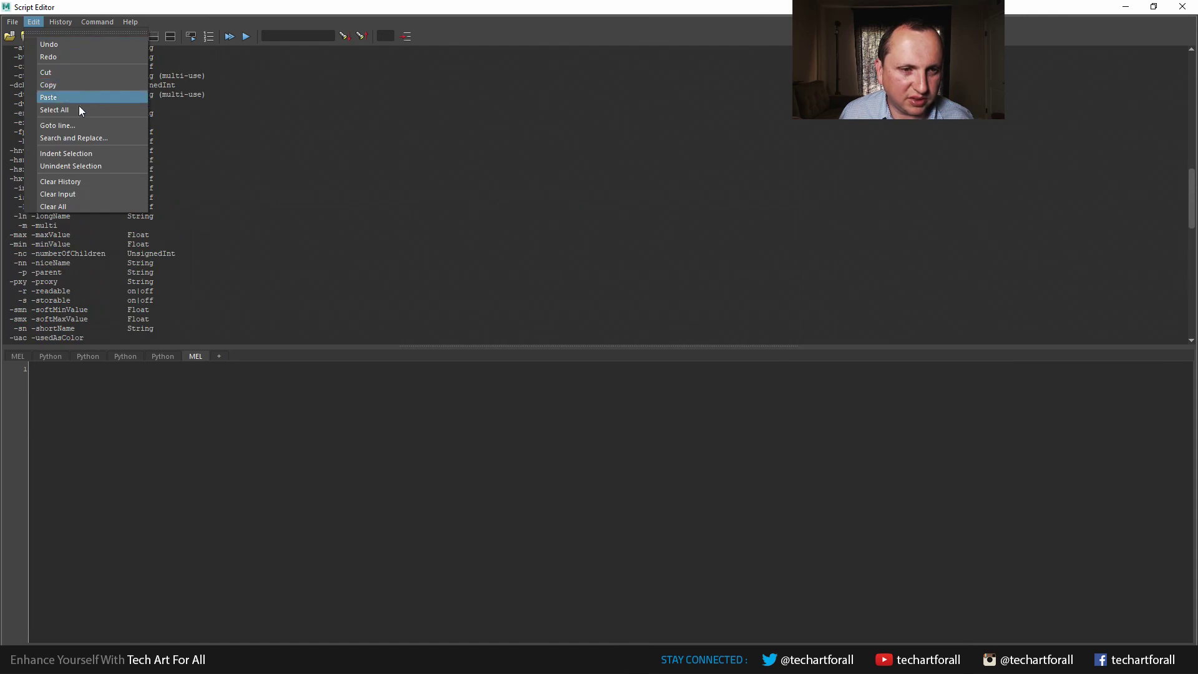
left_click(75, 179)
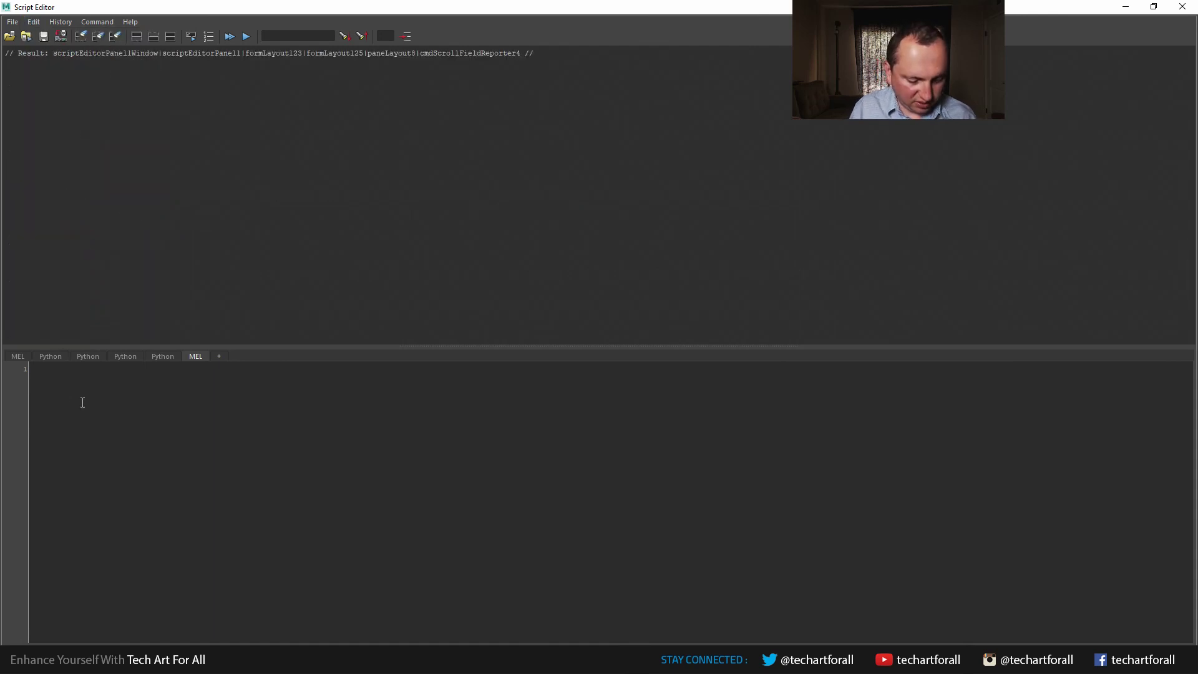
Step: Execute 'help addAttr;' in the MEL tab and scroll through the flag list
type("help addA")
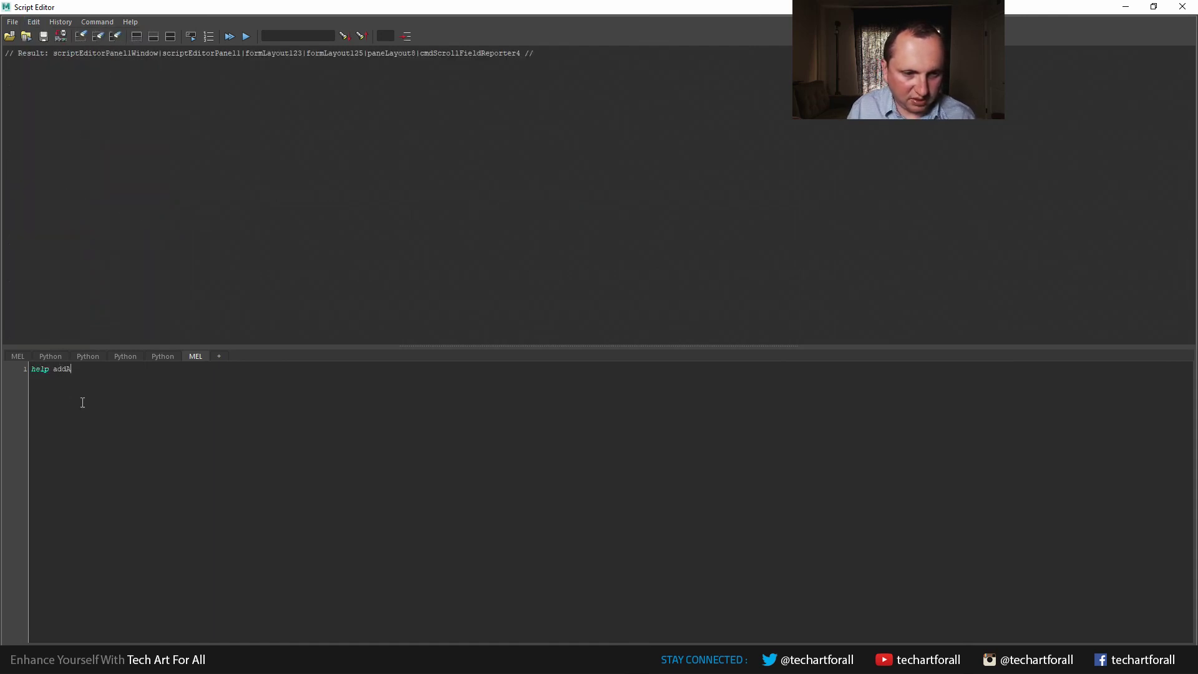
type("ttr;")
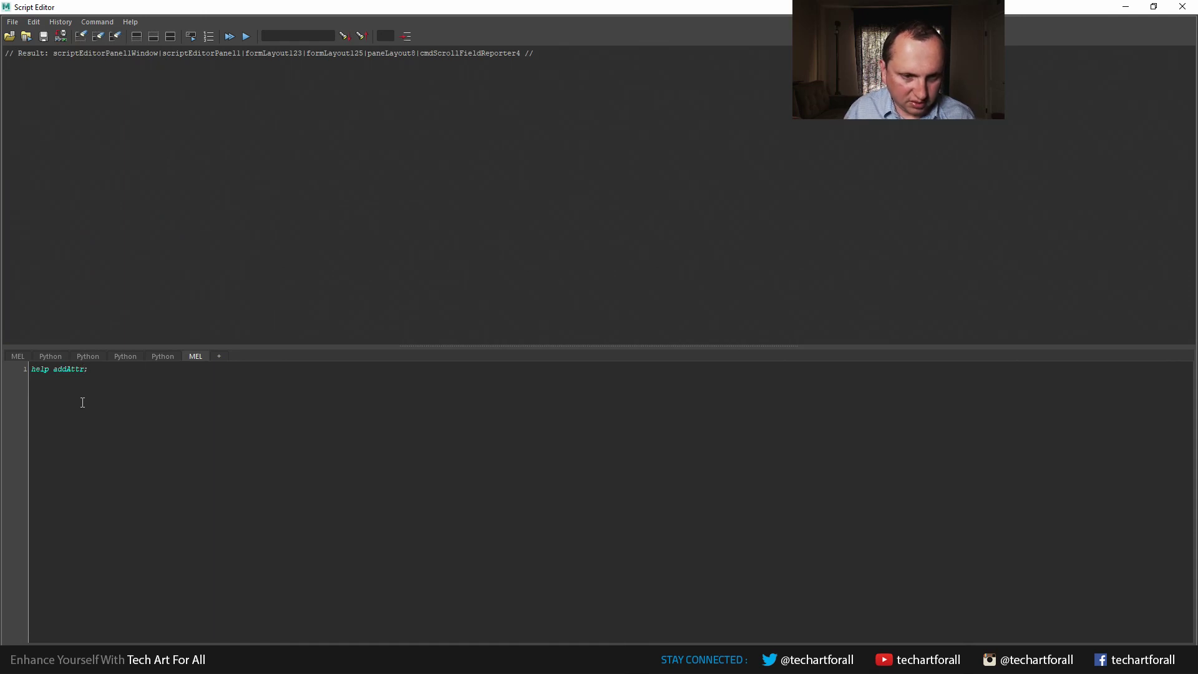
left_click_drag(82, 402, 4, 340)
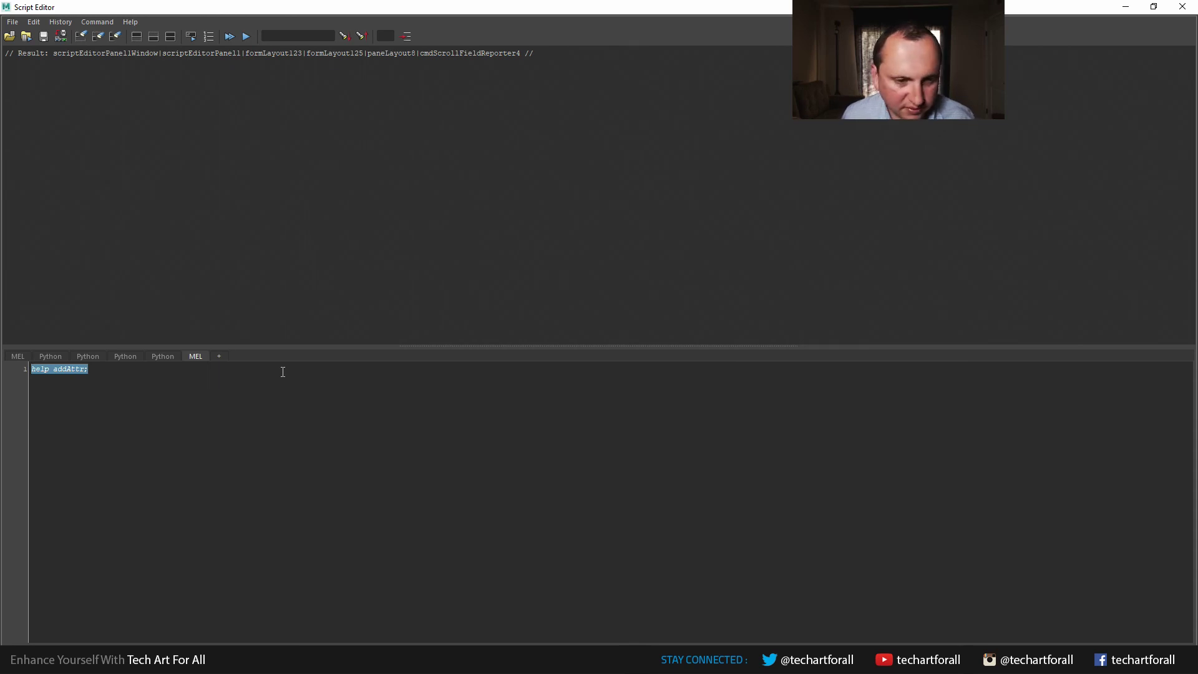
key("ctrl+Return")
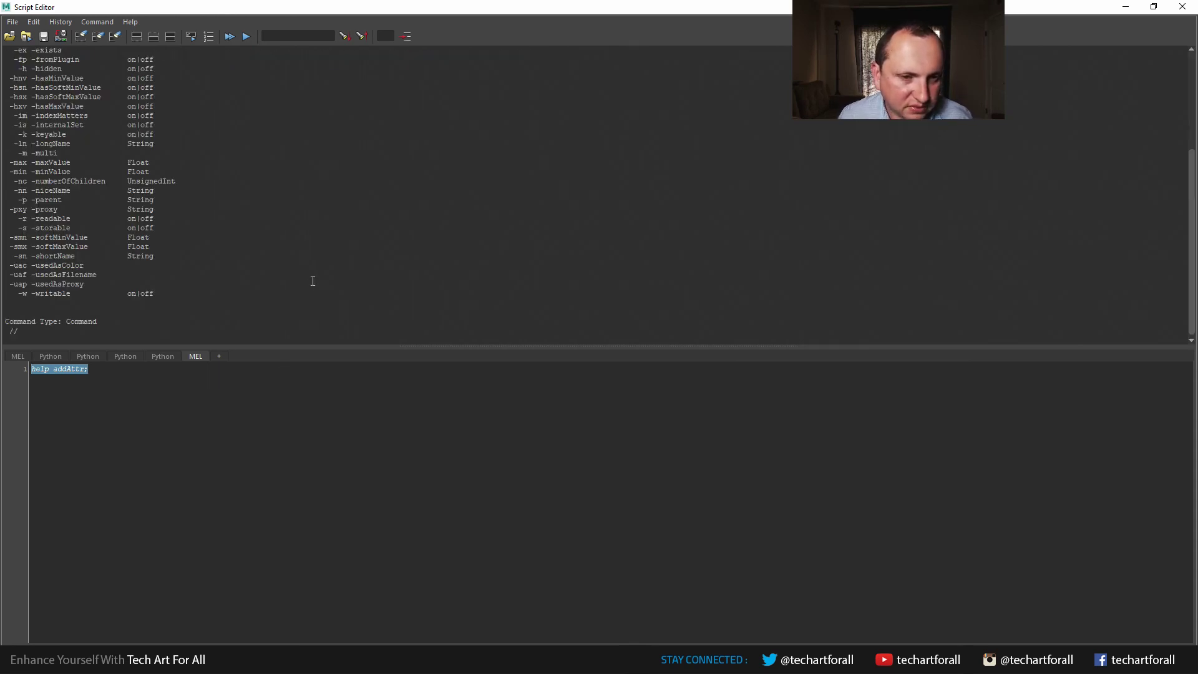
scroll(313, 281, "up", 5)
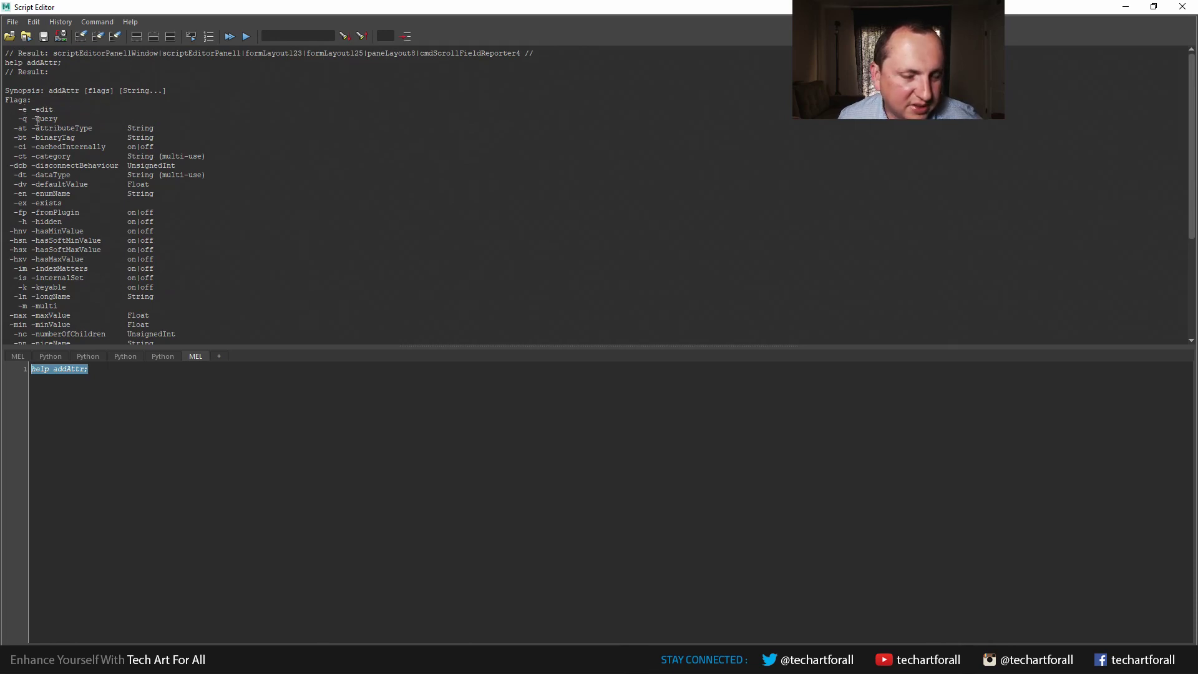
scroll(43, 120, "down", 5)
scroll(53, 119, "up", 5)
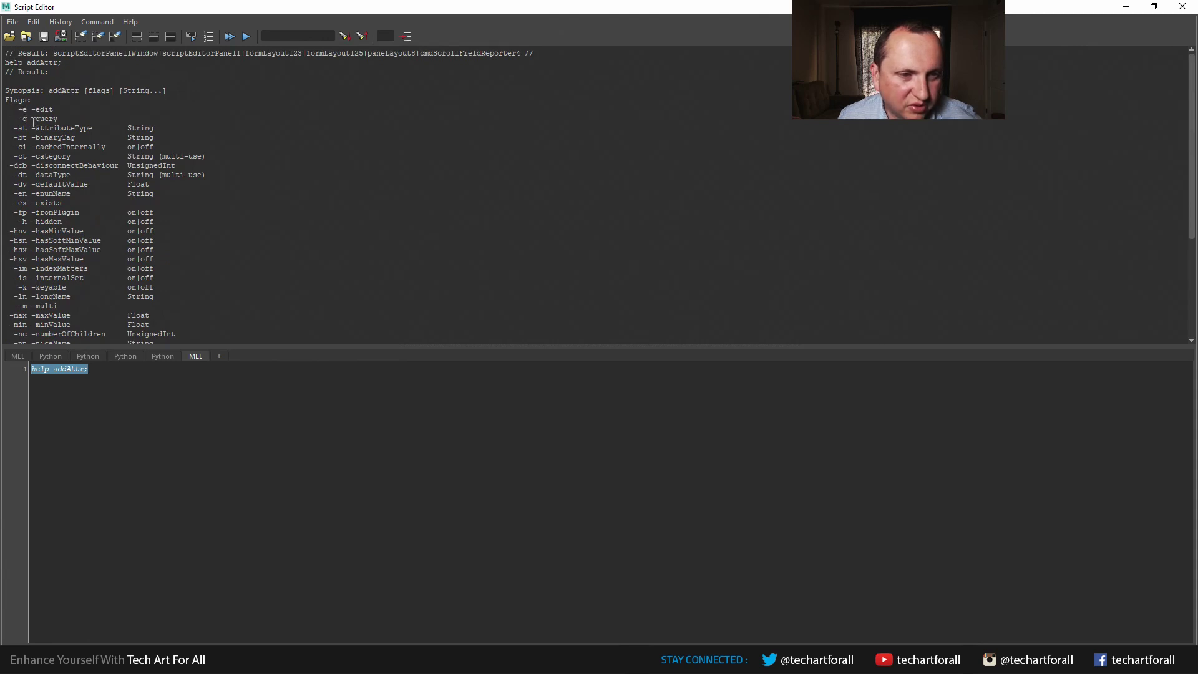
scroll(141, 131, "down", 5)
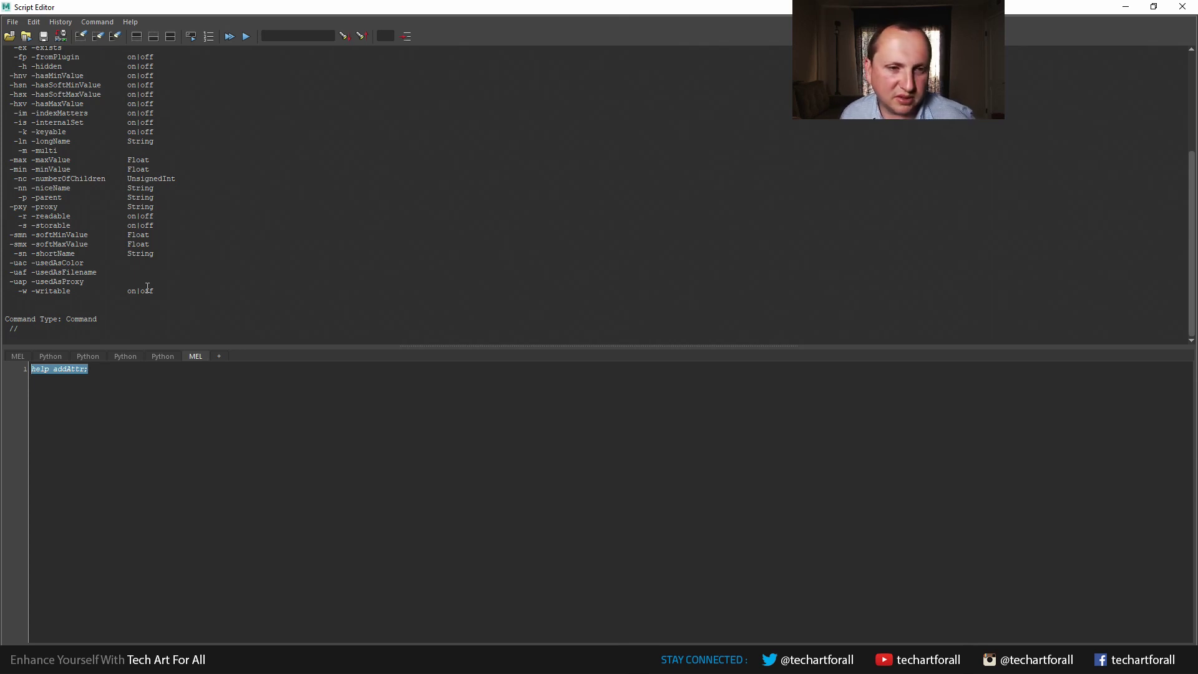
Step: Clear the Script Editor history with Edit > Clear History
left_click(103, 380)
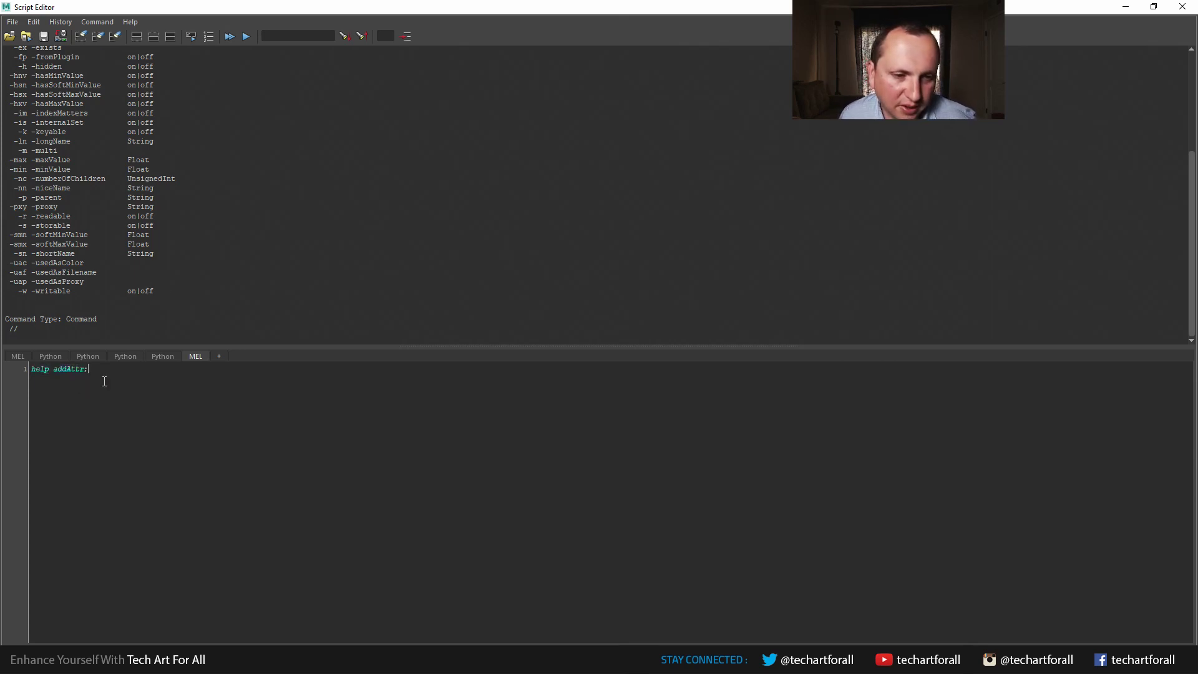
left_click_drag(191, 6, 462, 19)
left_click(315, 31)
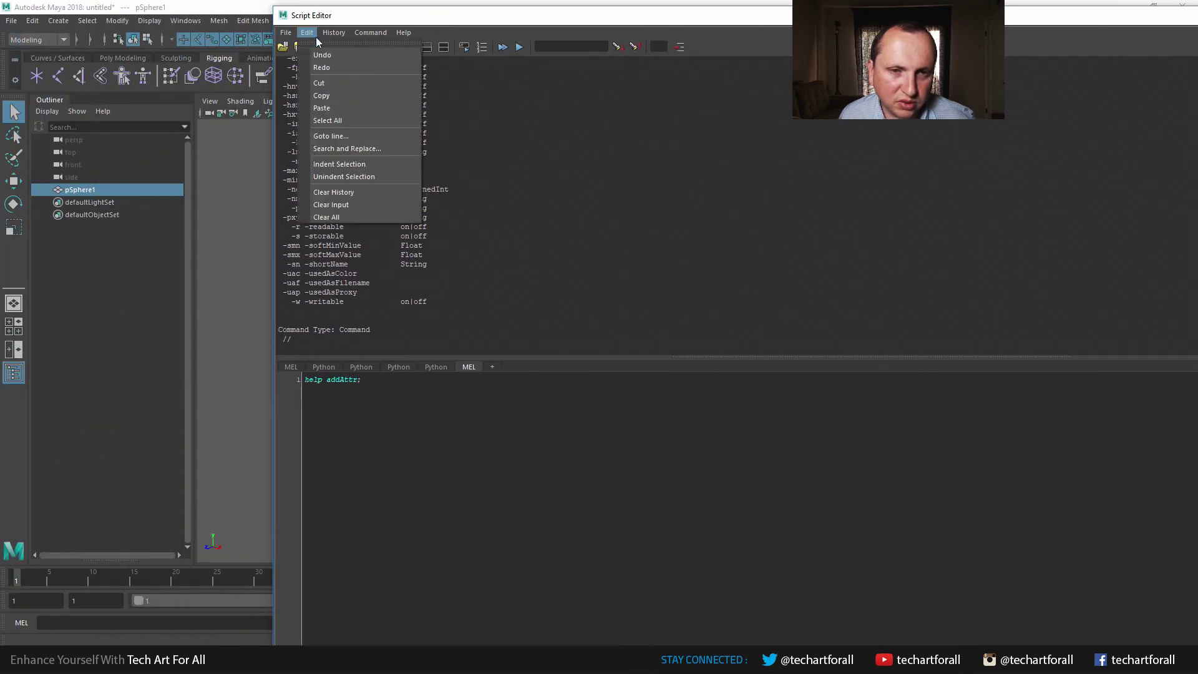
left_click(358, 189)
Step: Delete the old 'help addAttr' input and open the addCustomPrefsTab commands reference page
key("ctrl+a")
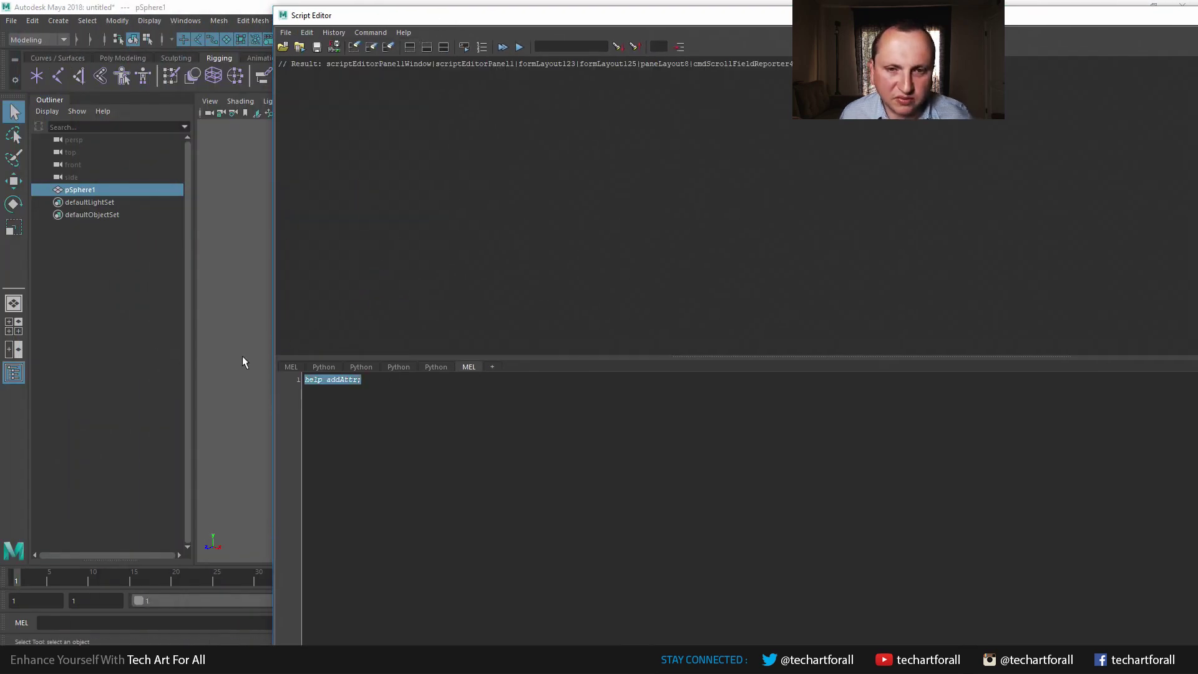
key("BackSpace")
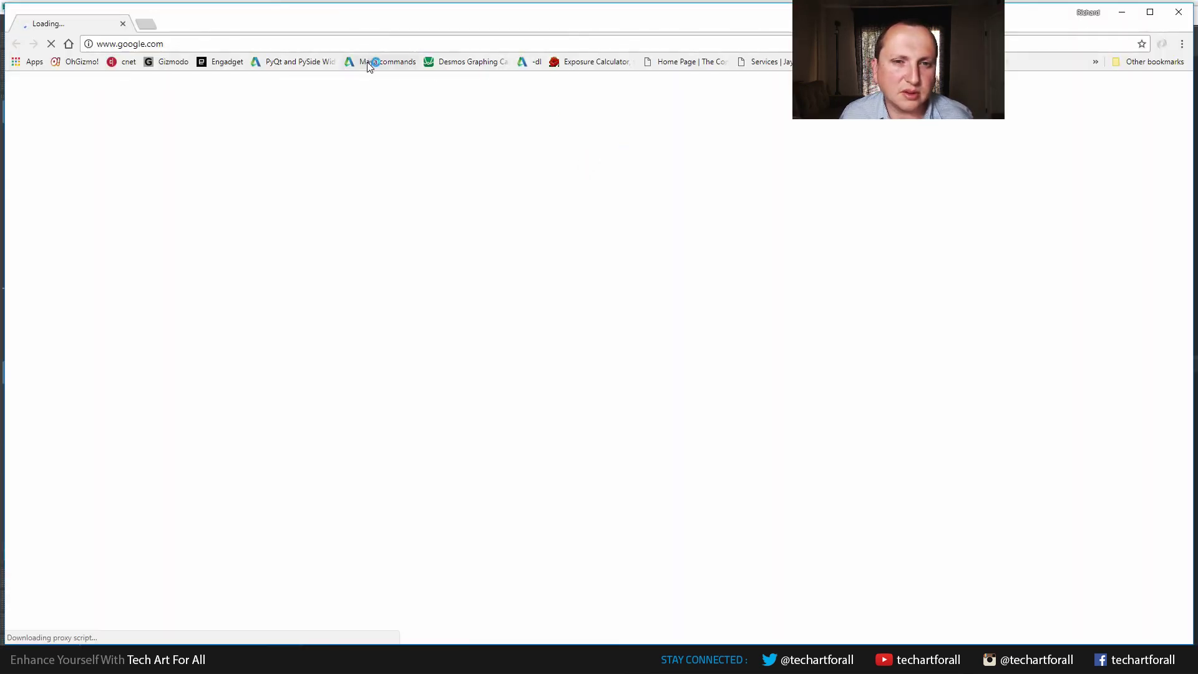
left_click(373, 62)
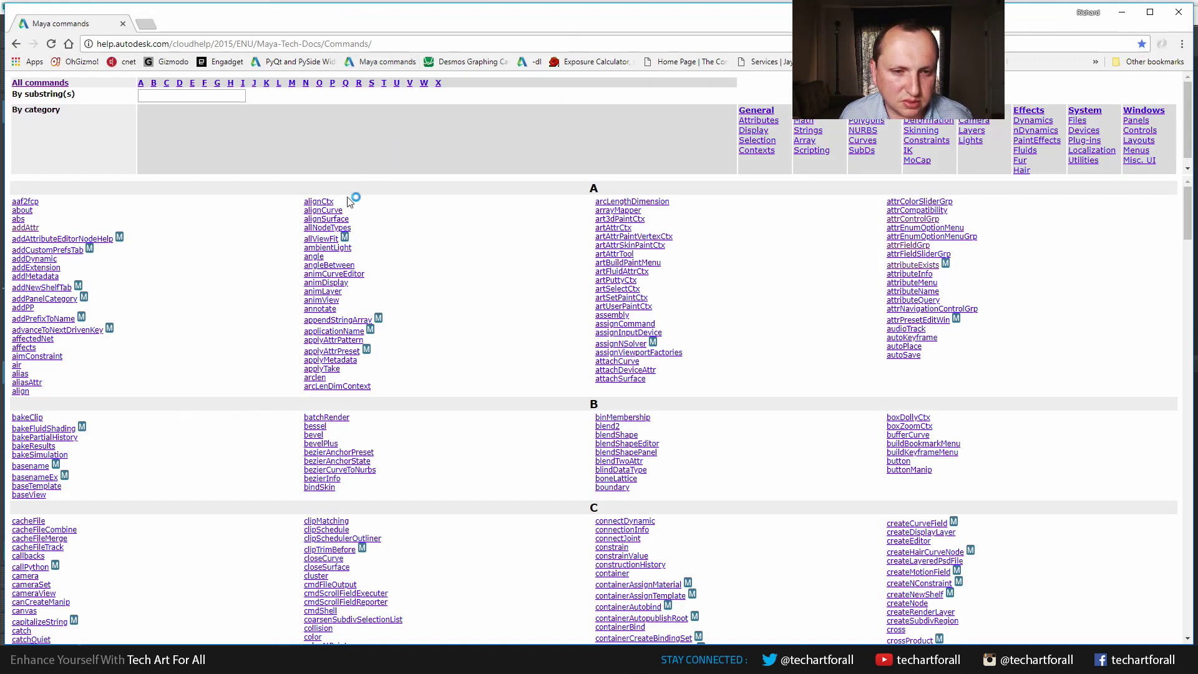
left_click(36, 249)
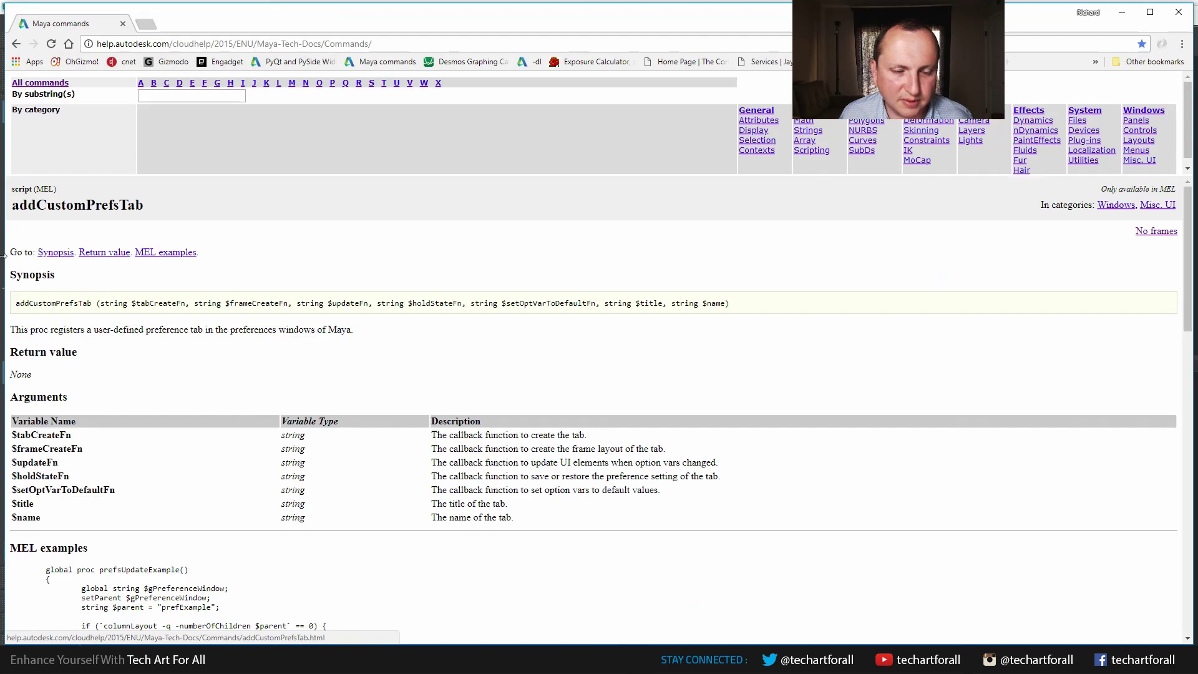
Step: Execute 'whatIs addCustomPrefsTab' in the Script Editor's MEL tab
key("alt+Tab")
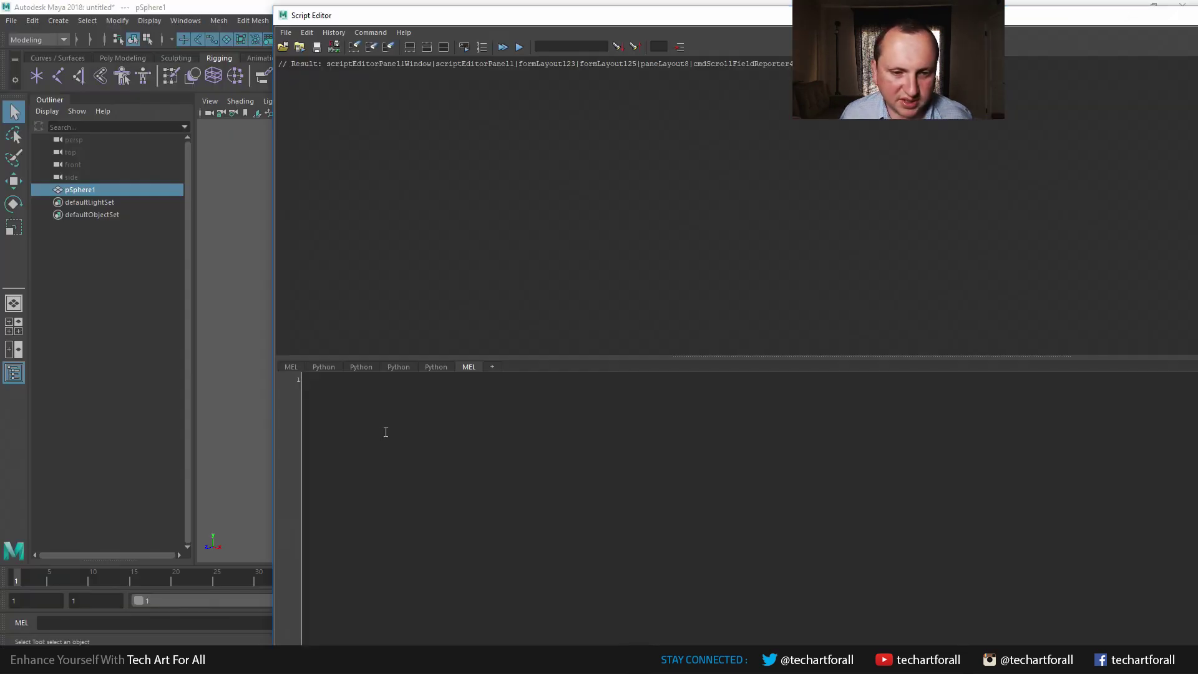
type("whatIs ")
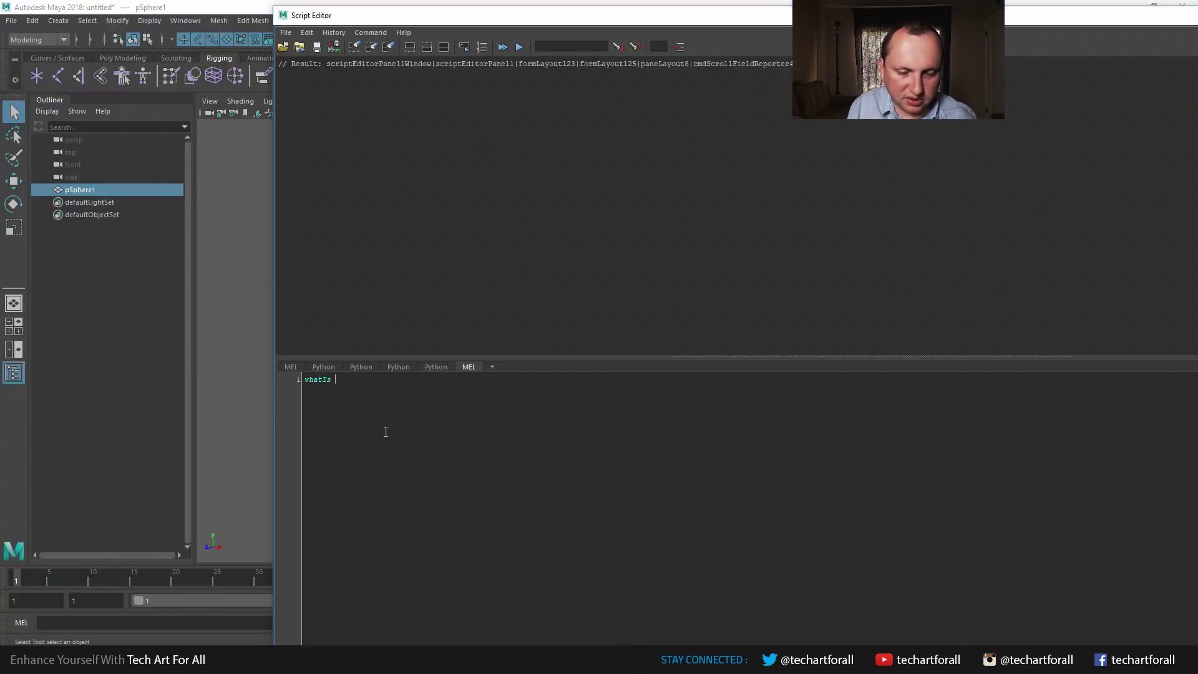
type("addCus")
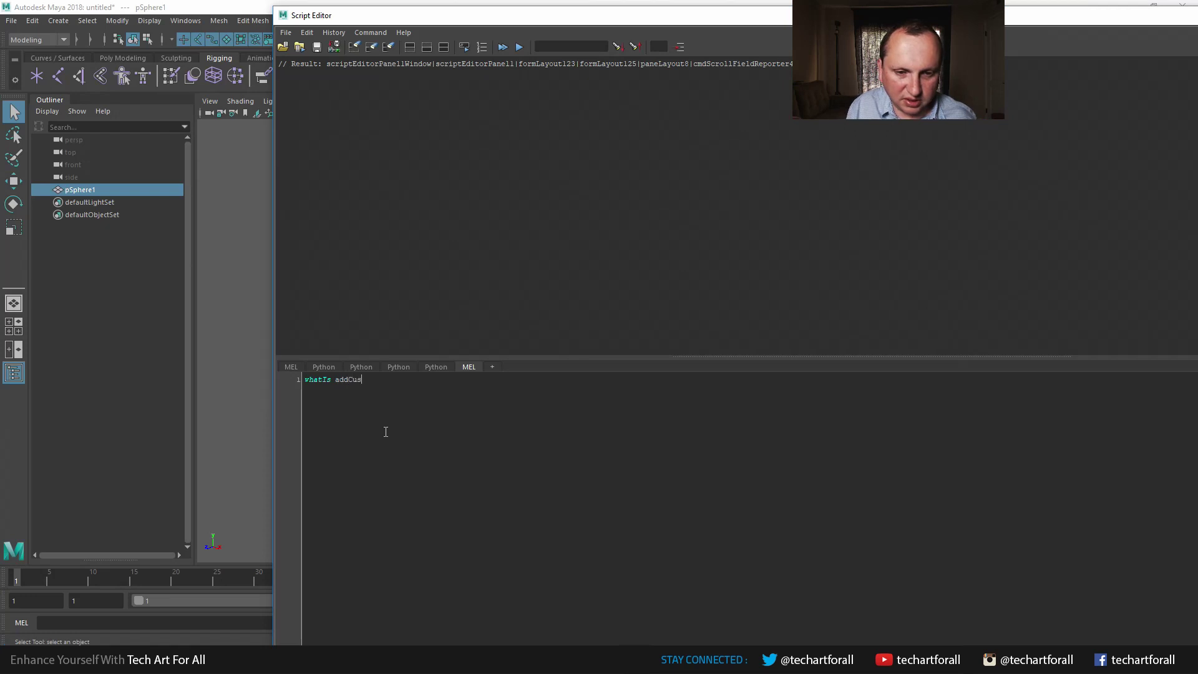
type("tomPrefs")
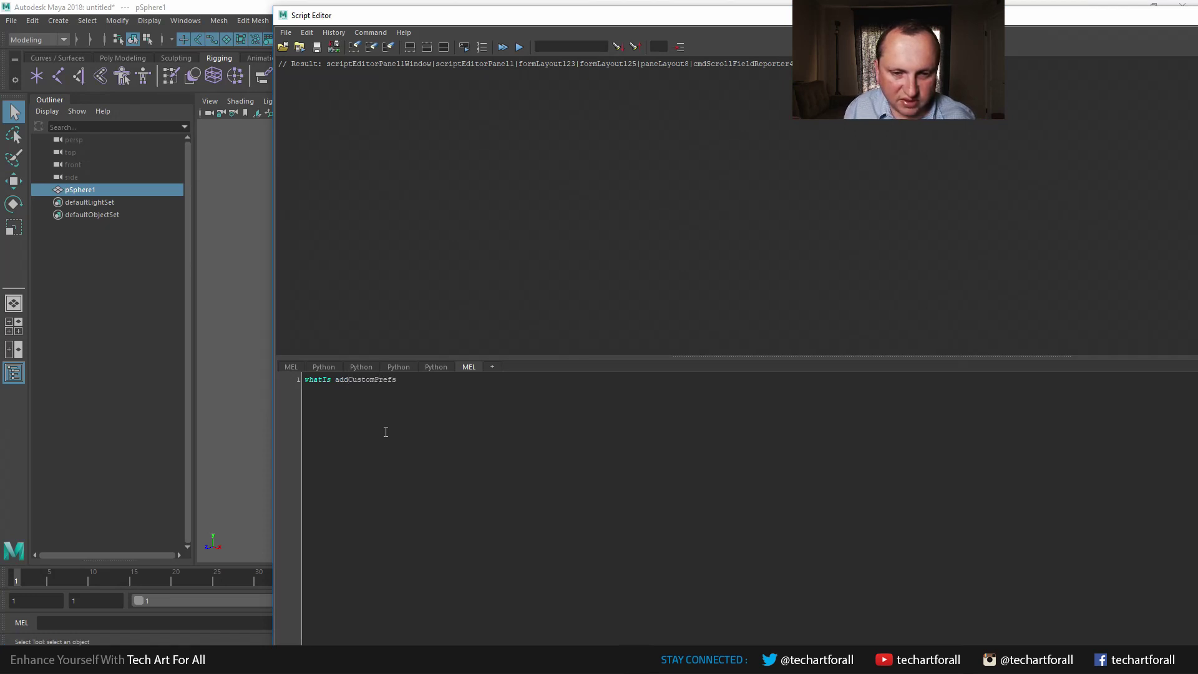
type("Tab")
key("ctrl+a")
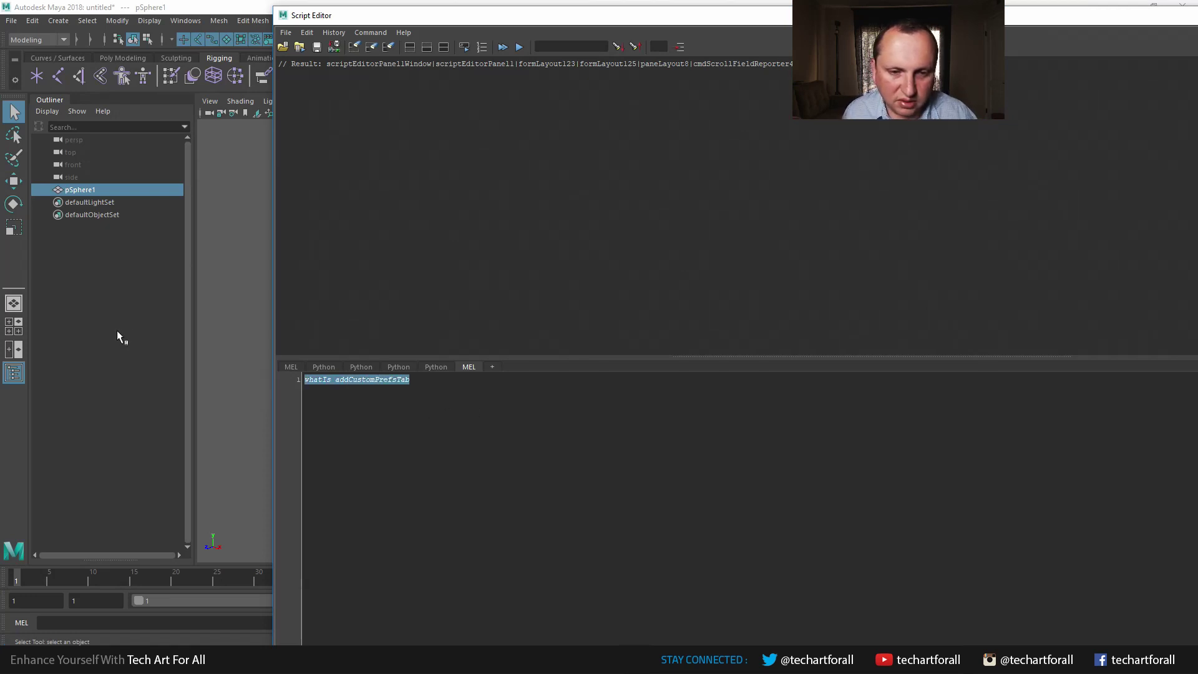
key("ctrl+Return")
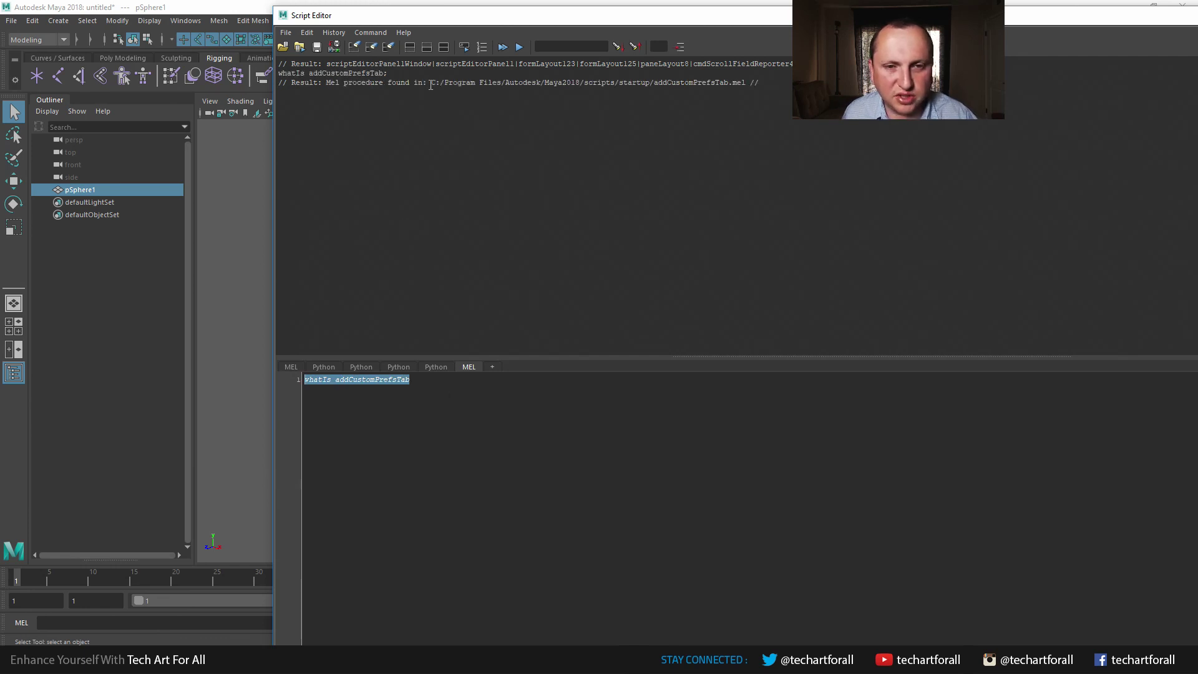
Step: Select the startup folder path in the result line and open File Explorer
mouse_move(431, 85)
left_mouse_down()
mouse_move(281, 82)
mouse_move(763, 82)
mouse_move(281, 79)
mouse_move(739, 82)
mouse_move(436, 82)
left_mouse_up()
left_click(746, 81)
left_click(645, 83)
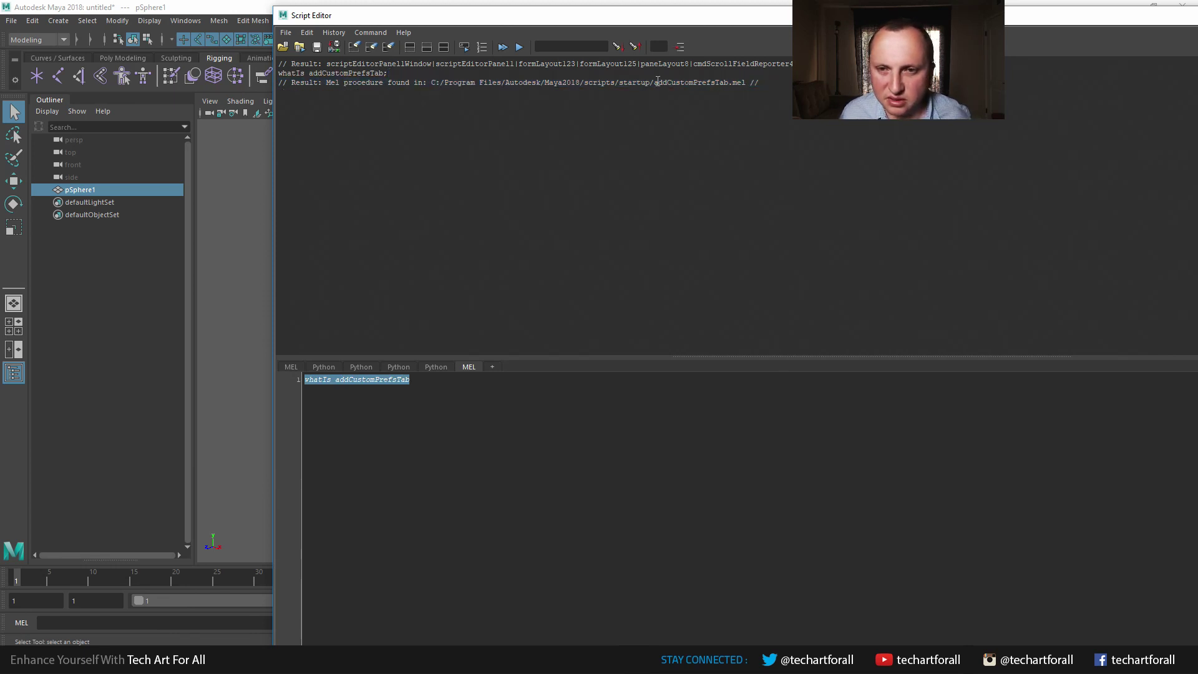
left_click_drag(654, 83, 431, 84)
key("ctrl+c")
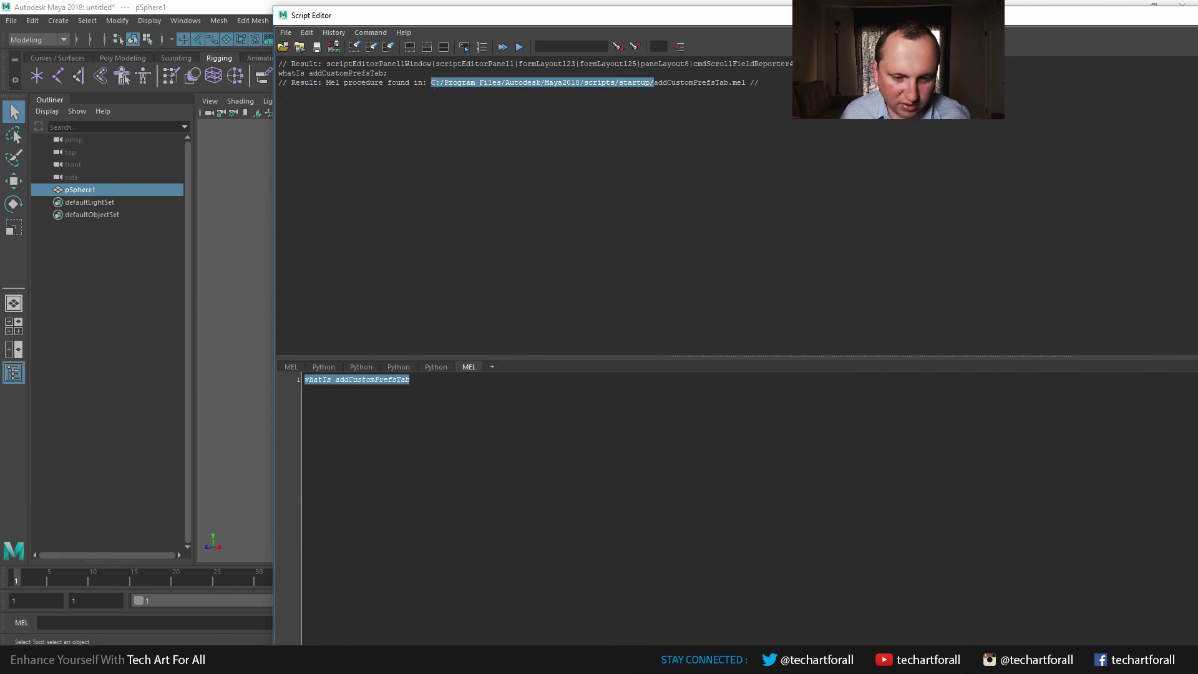
key("super+e")
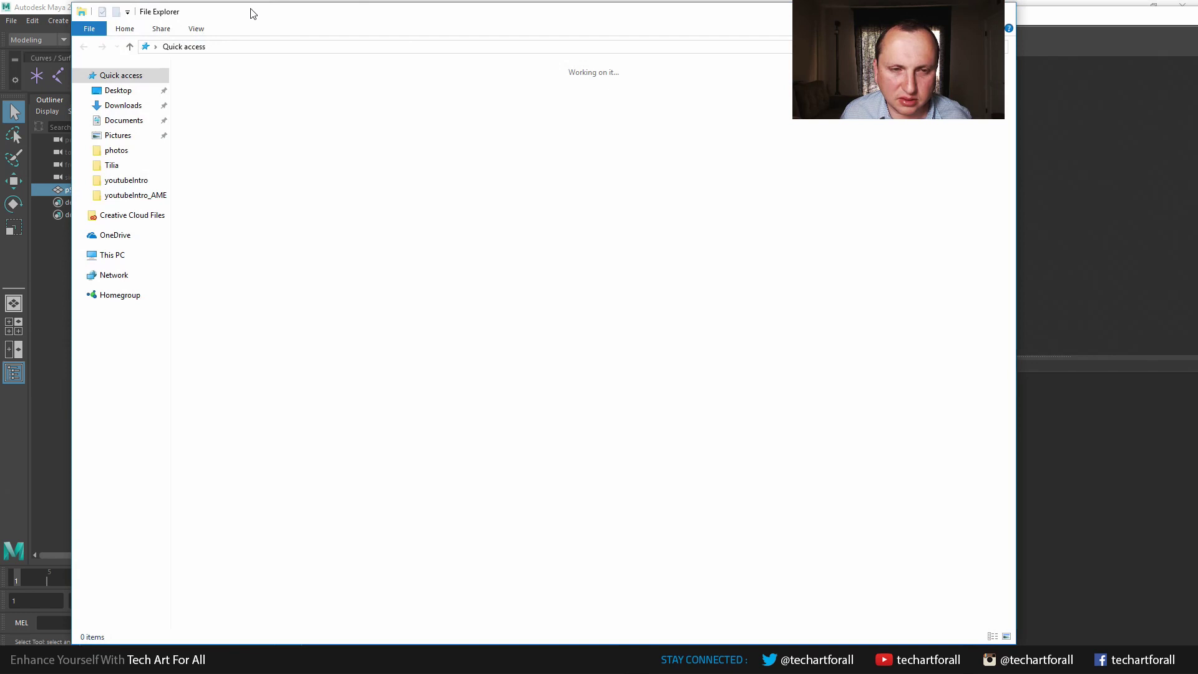
Step: Go to the pasted Maya2018 scripts/startup path in Explorer and select addCustomPrefsTab.mel
left_click_drag(253, 12, 556, 59)
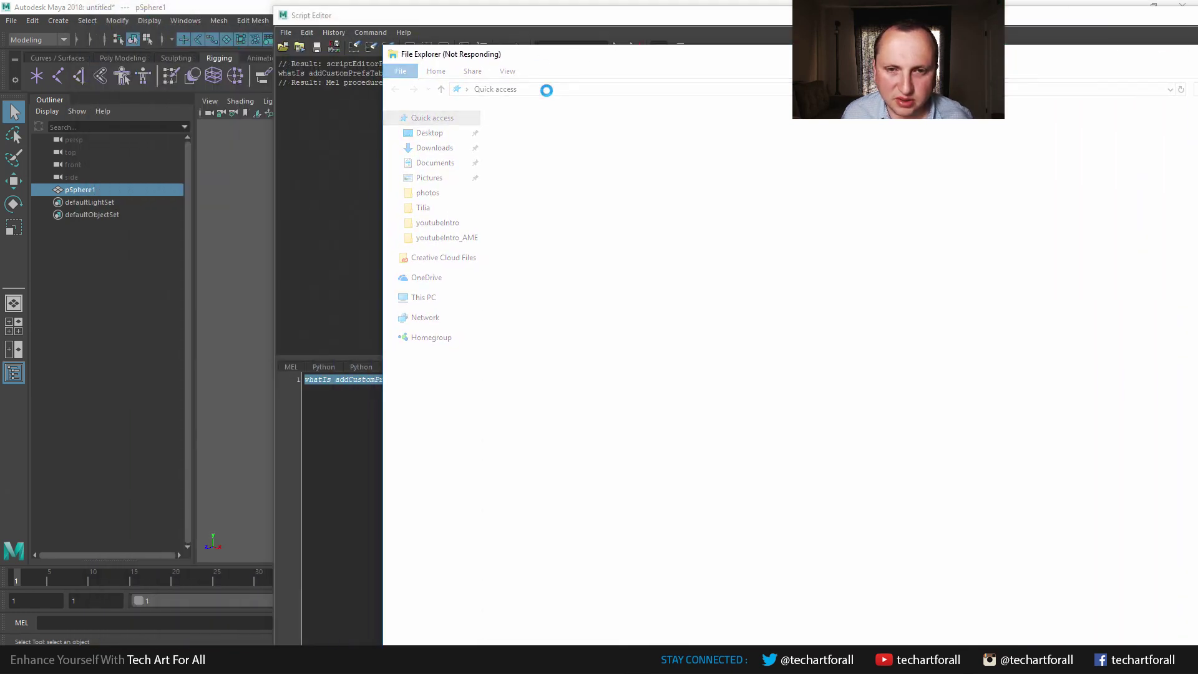
left_click(548, 90)
key("ctrl+v")
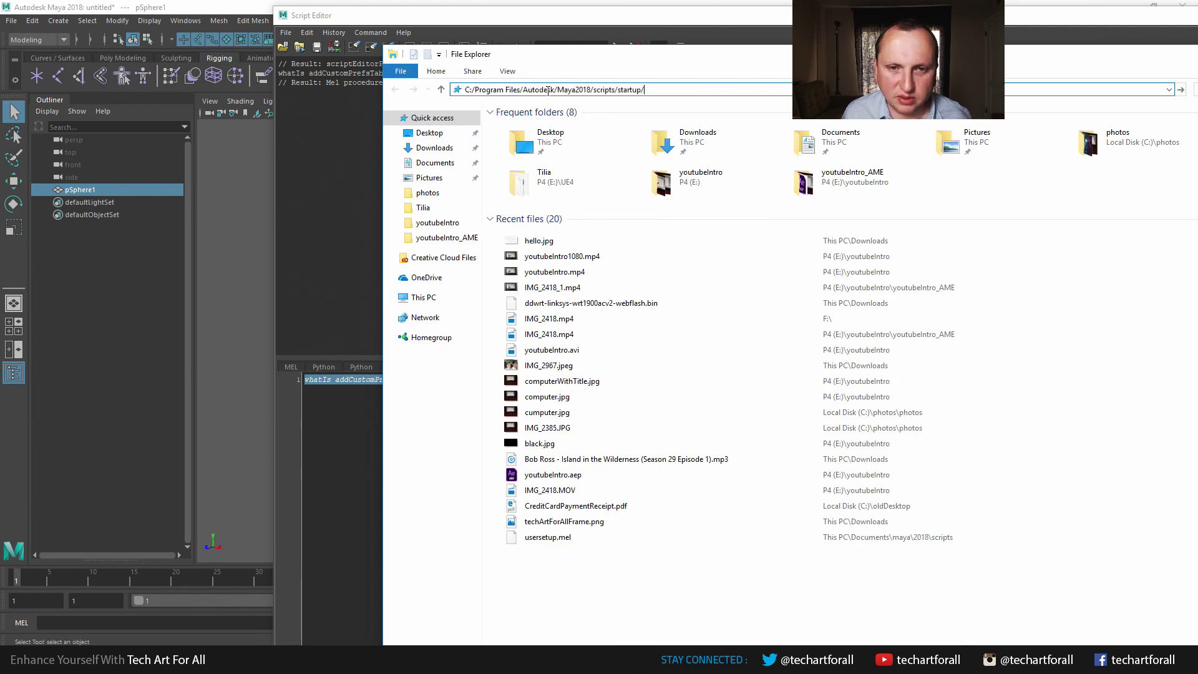
key("Return")
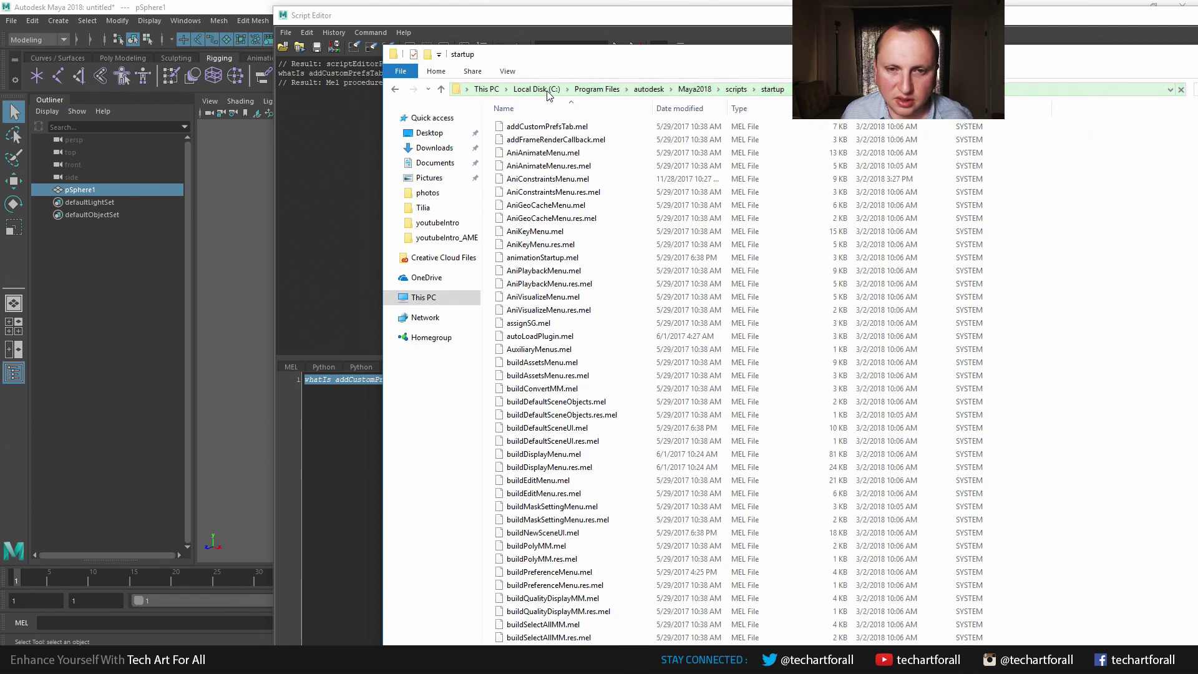
left_click_drag(535, 55, 770, 118)
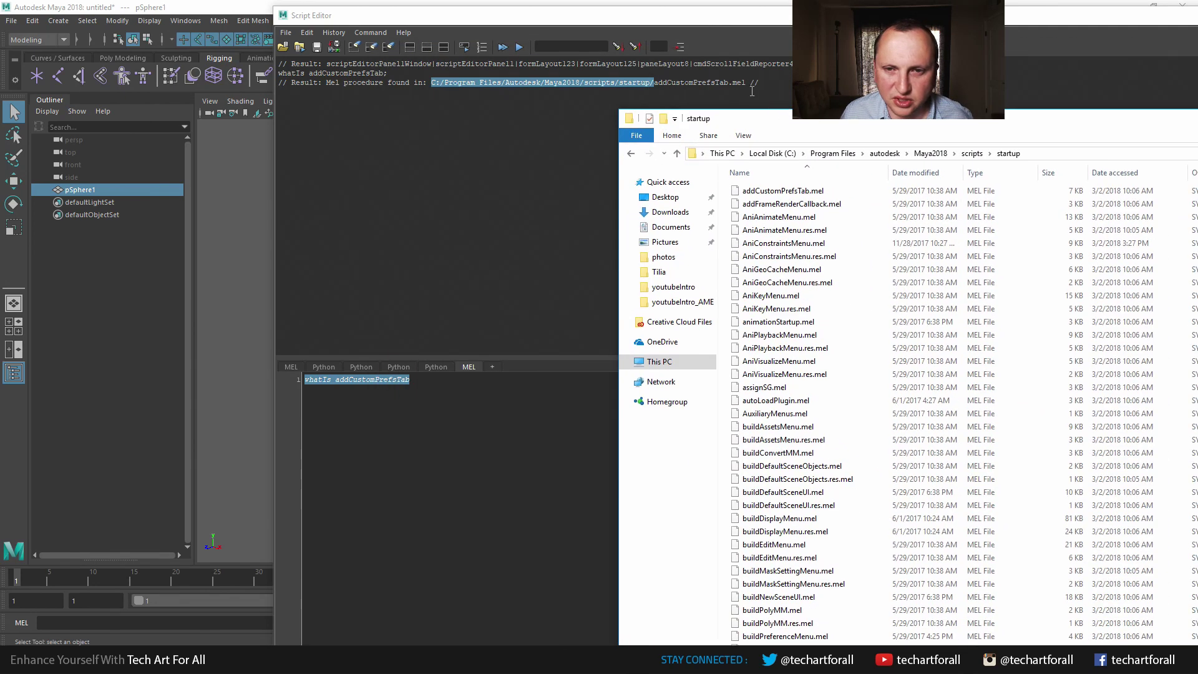
scroll(788, 248, "down", 2)
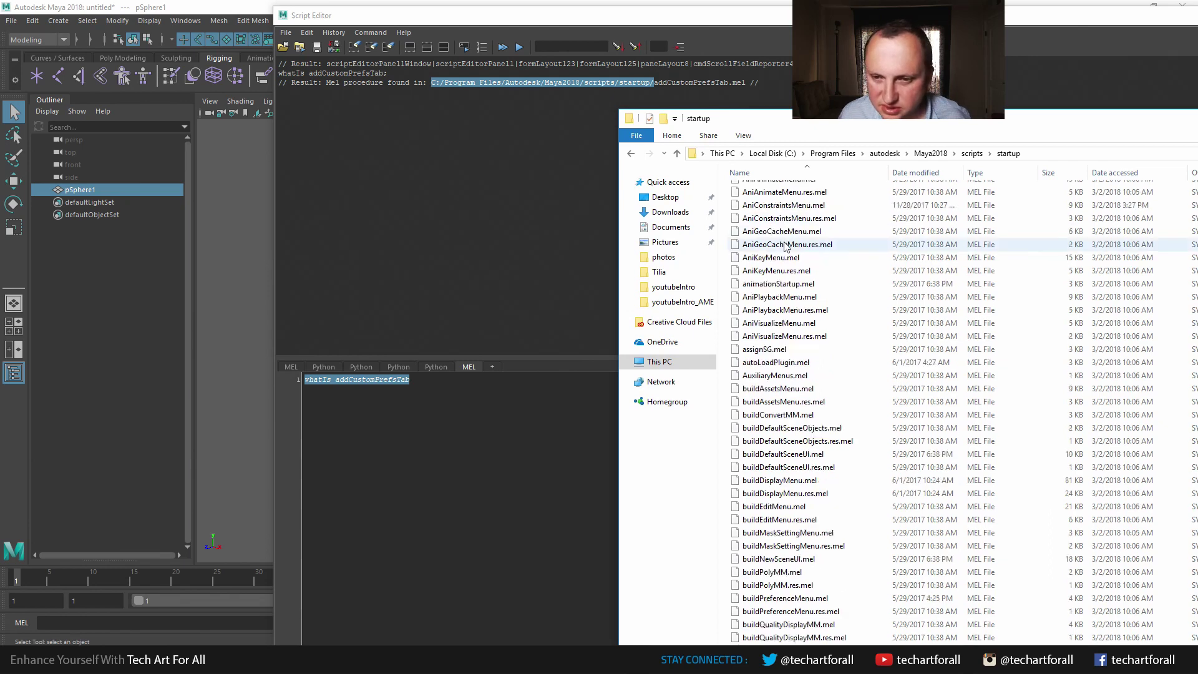
scroll(788, 248, "up", 2)
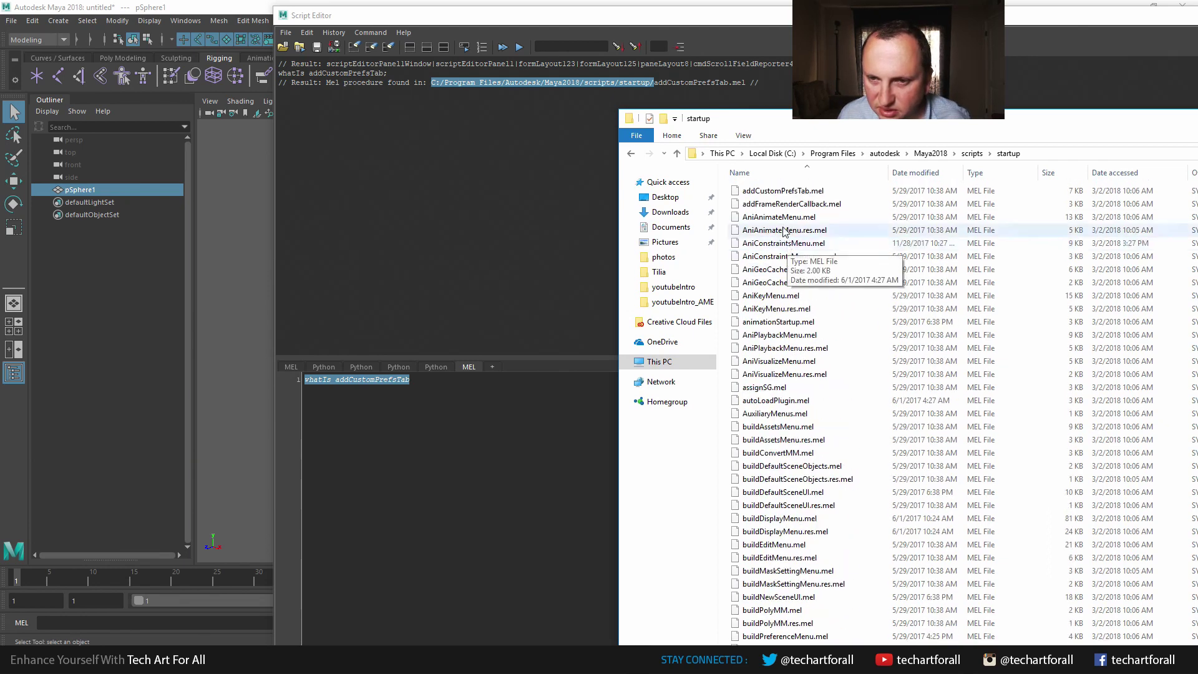
left_click(782, 190)
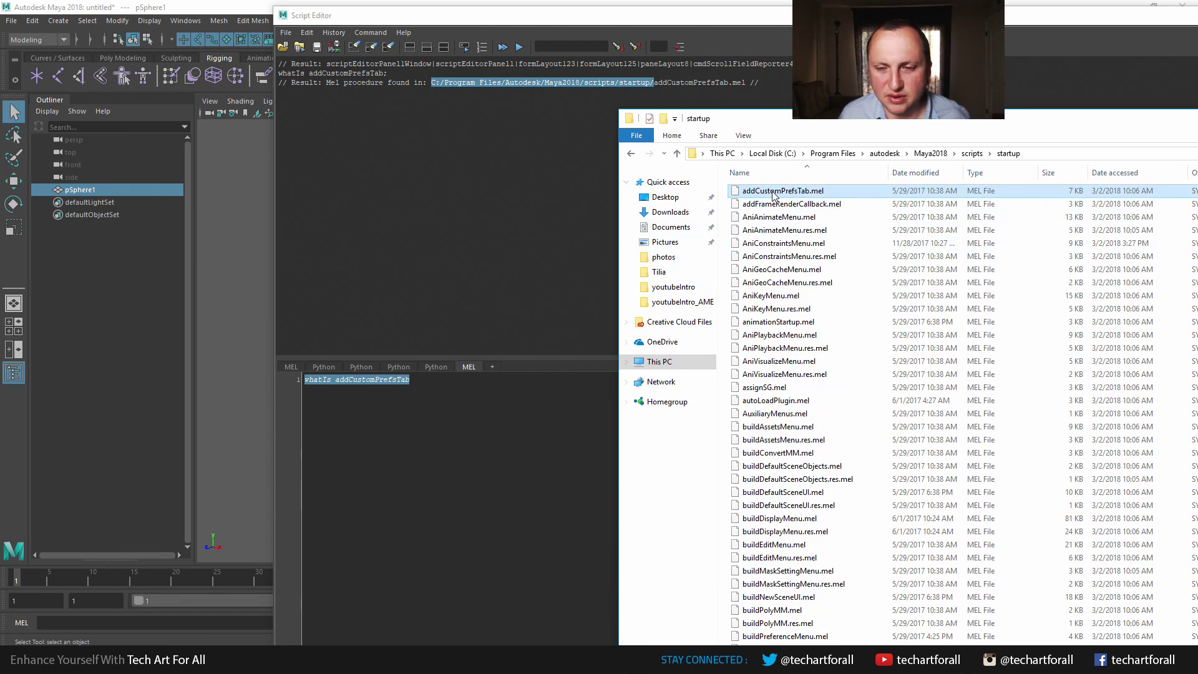